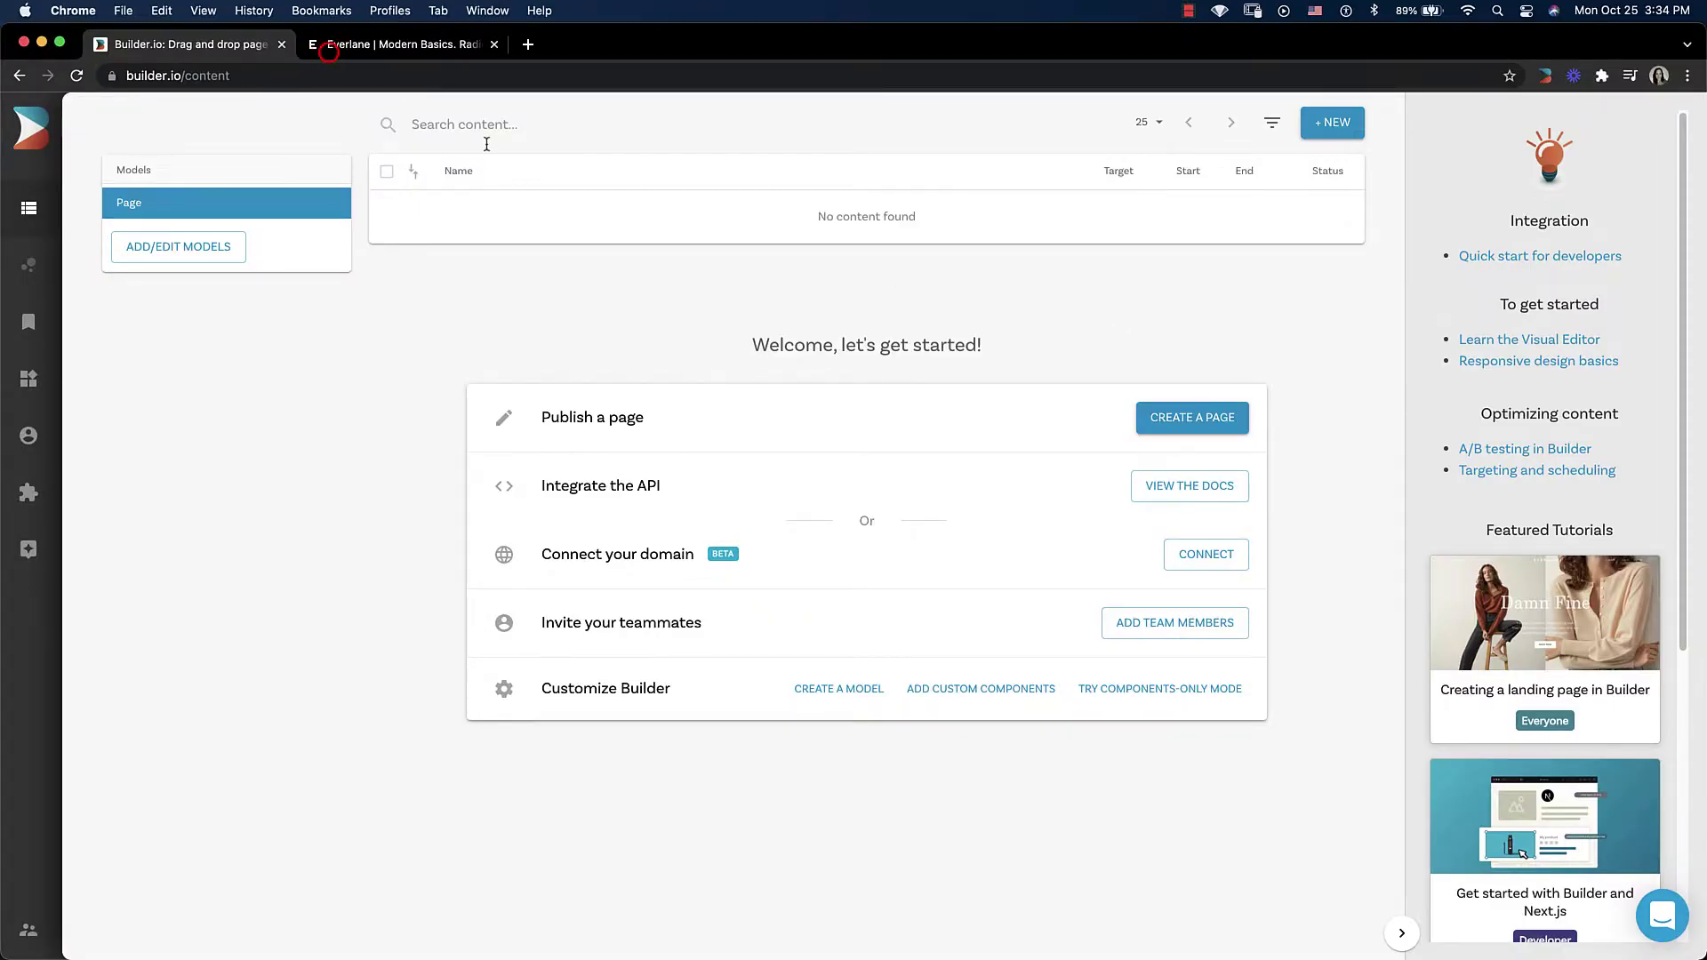
Browse the Everlane homepage for reference, then return to the Builder.io content dashboard.
click(331, 53)
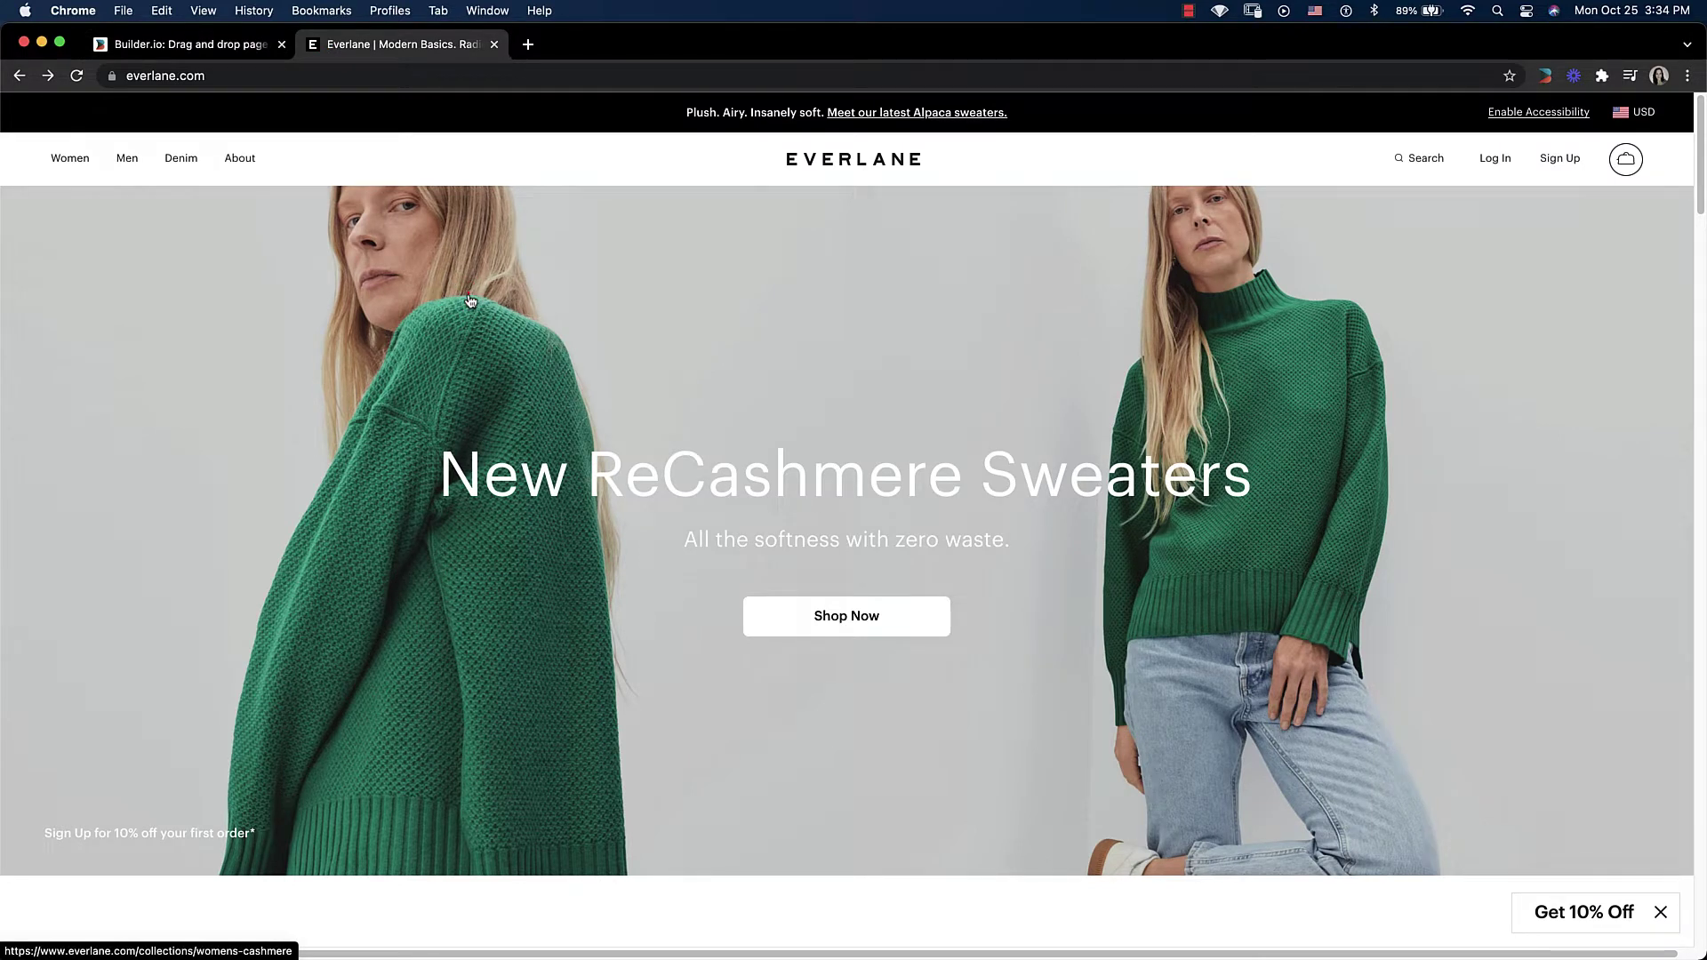
scroll(471, 301, down, 10)
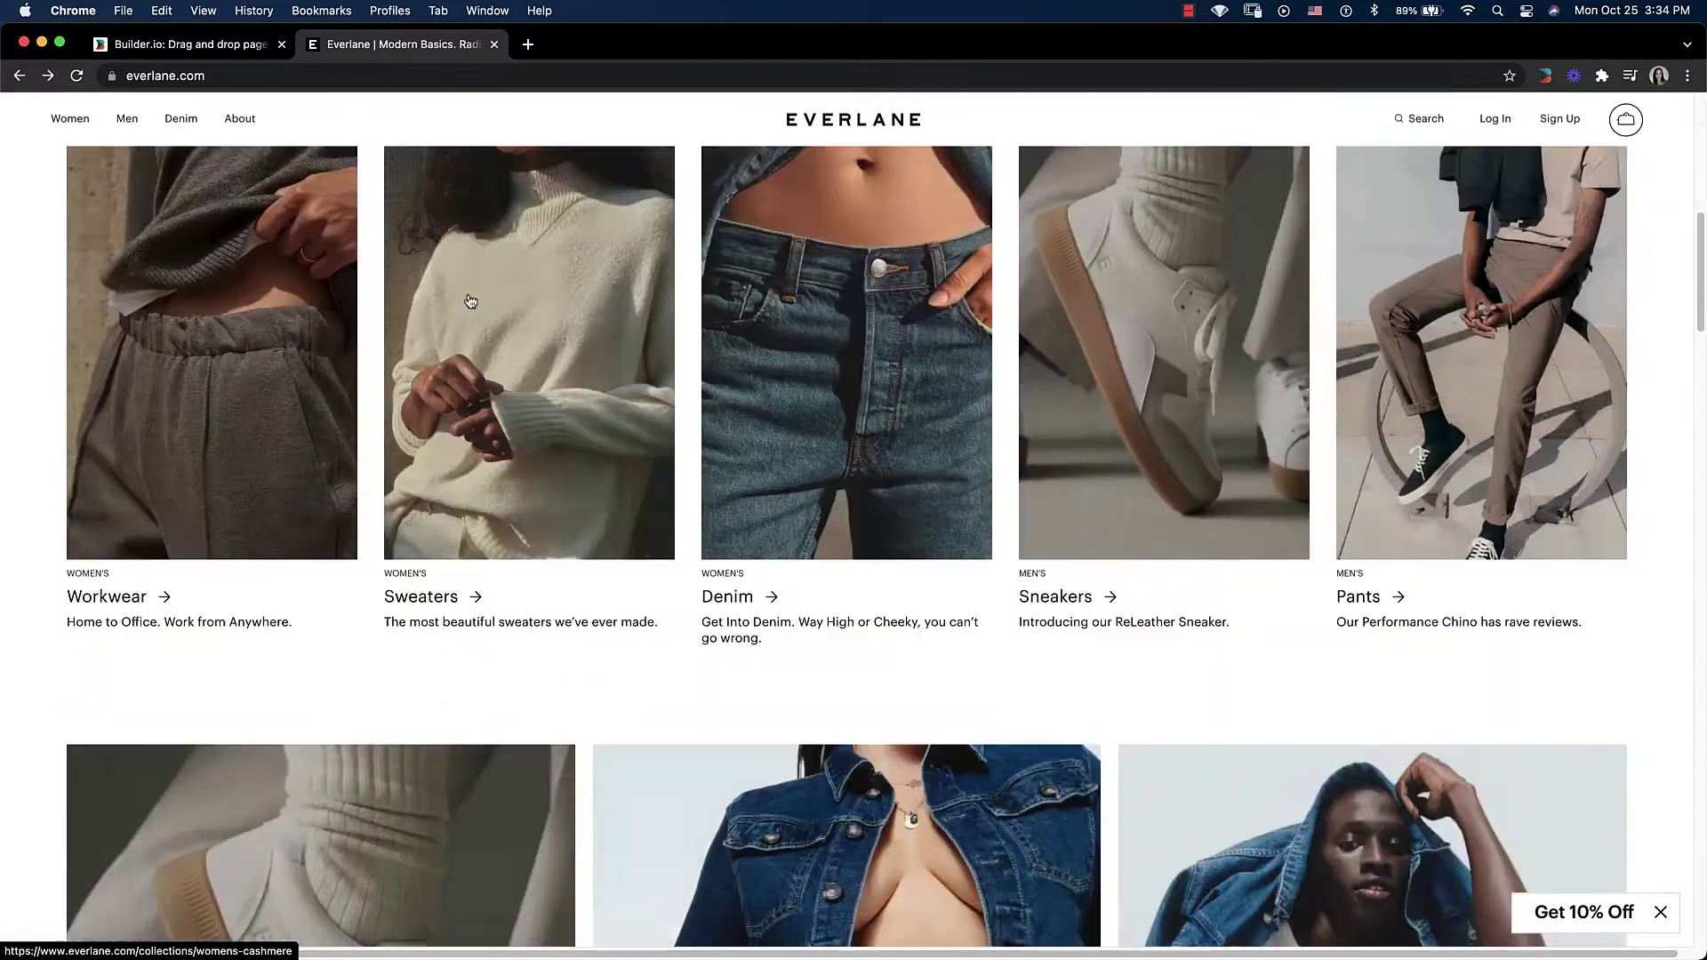
scroll(470, 301, down, 5)
scroll(471, 301, down, 15)
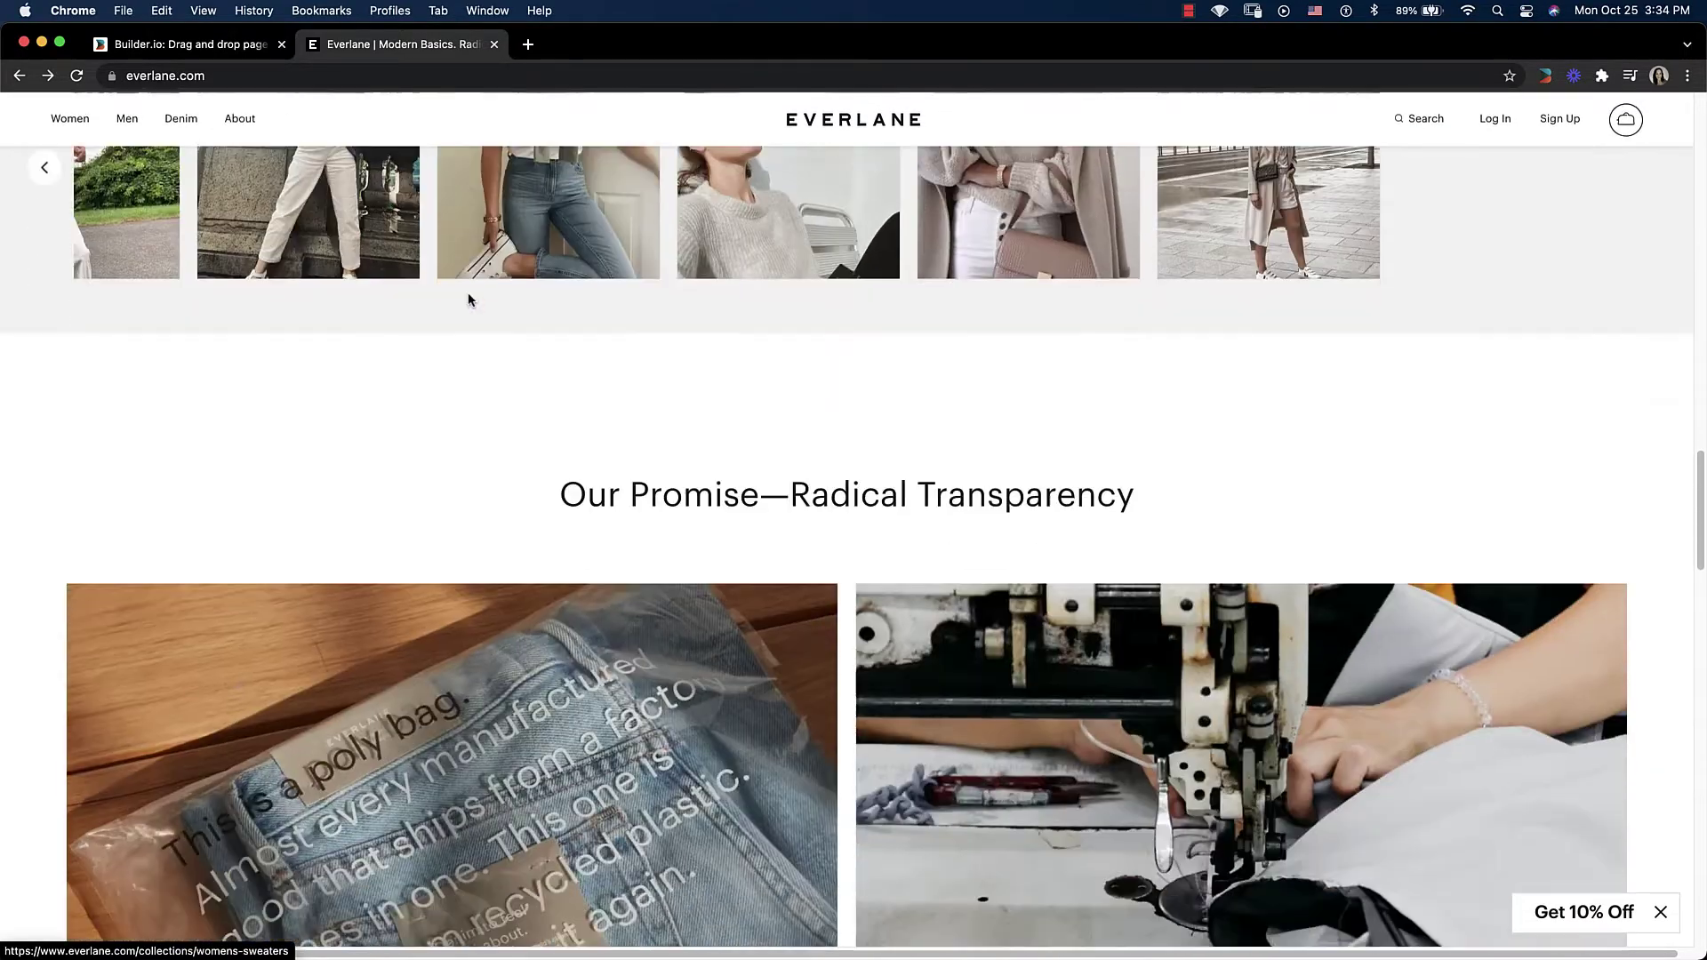
scroll(470, 301, down, 15)
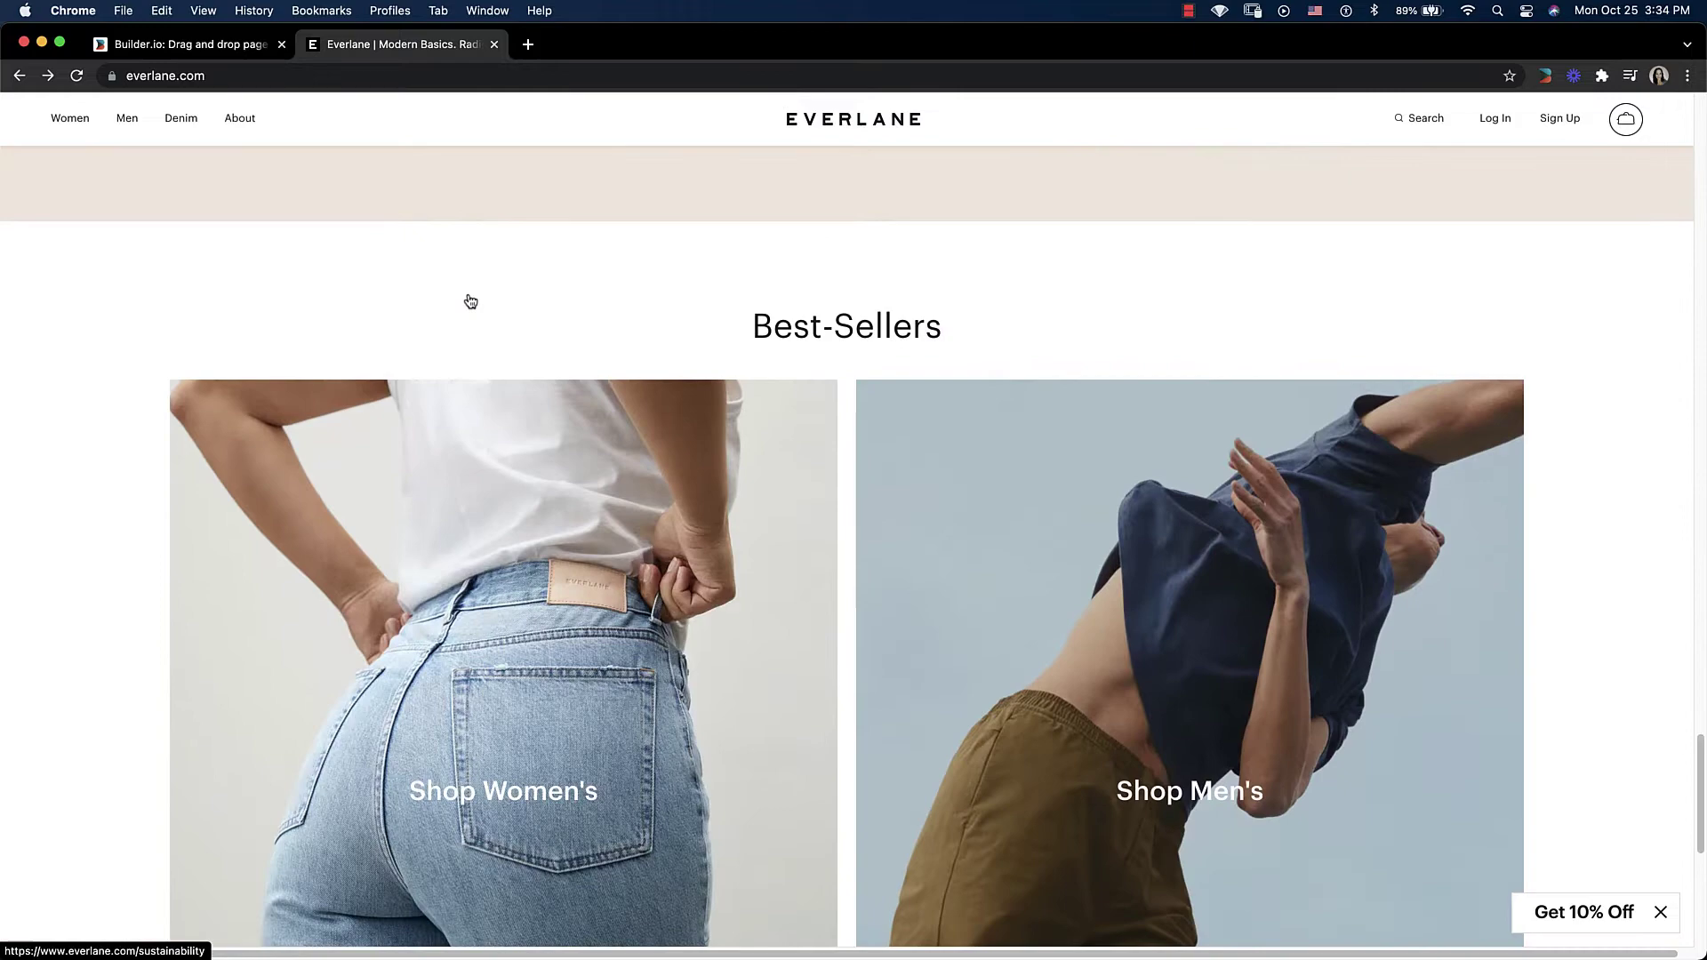
key(super+Up)
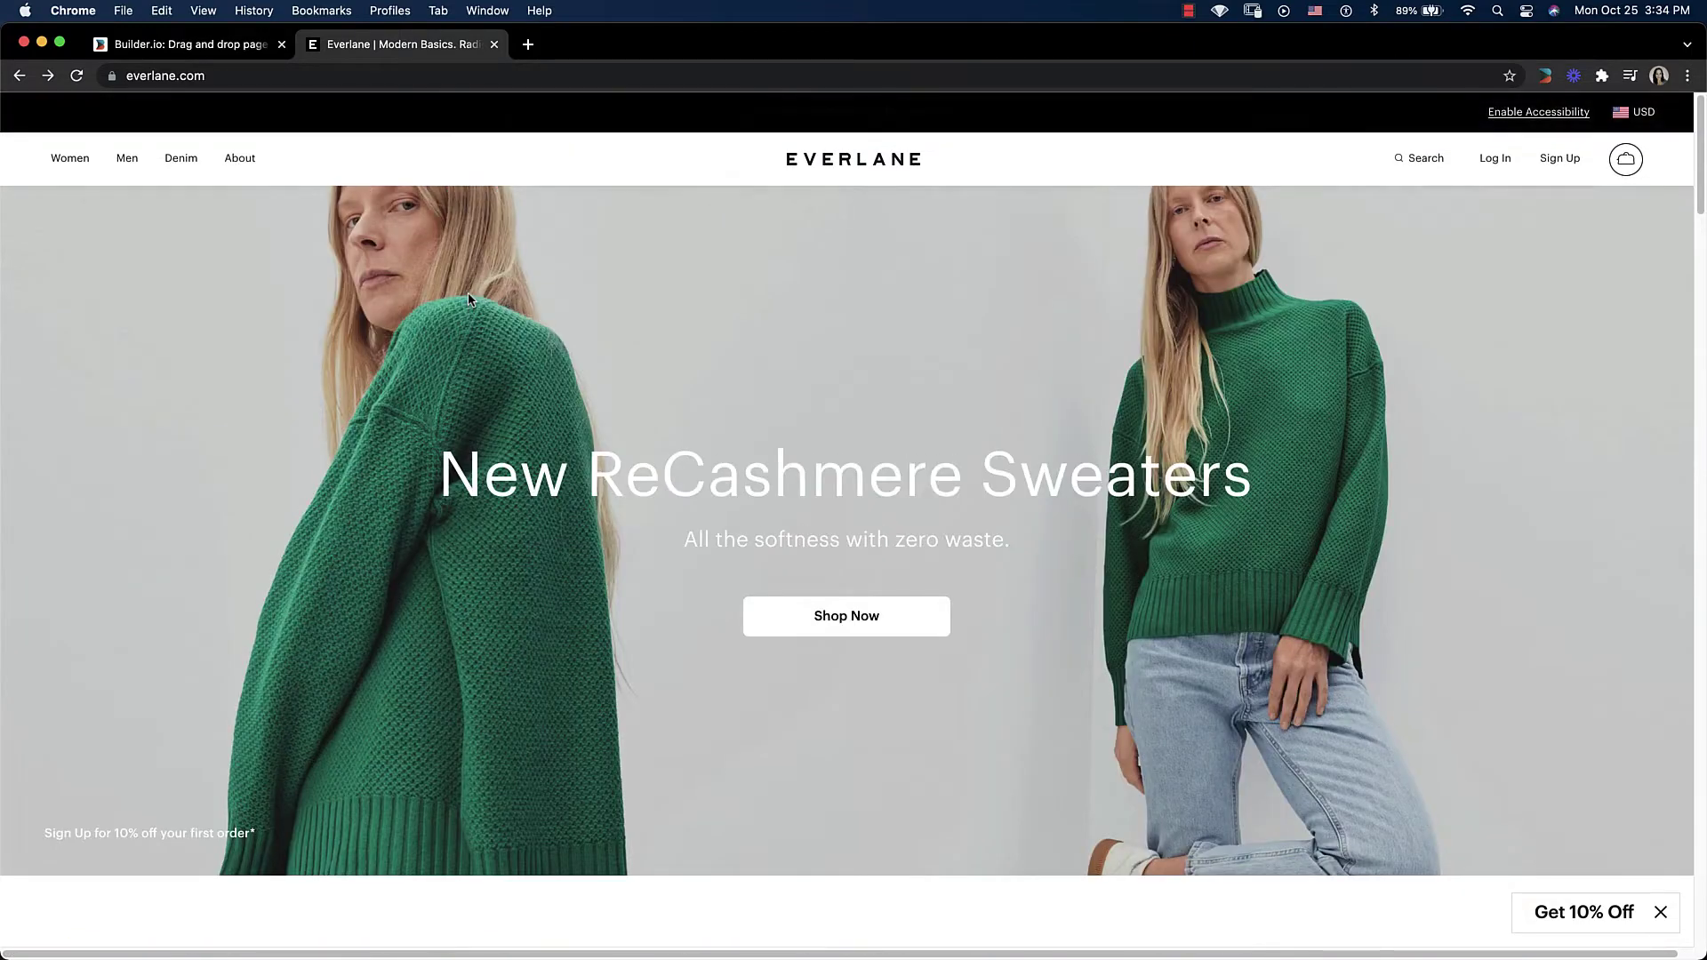
click(214, 45)
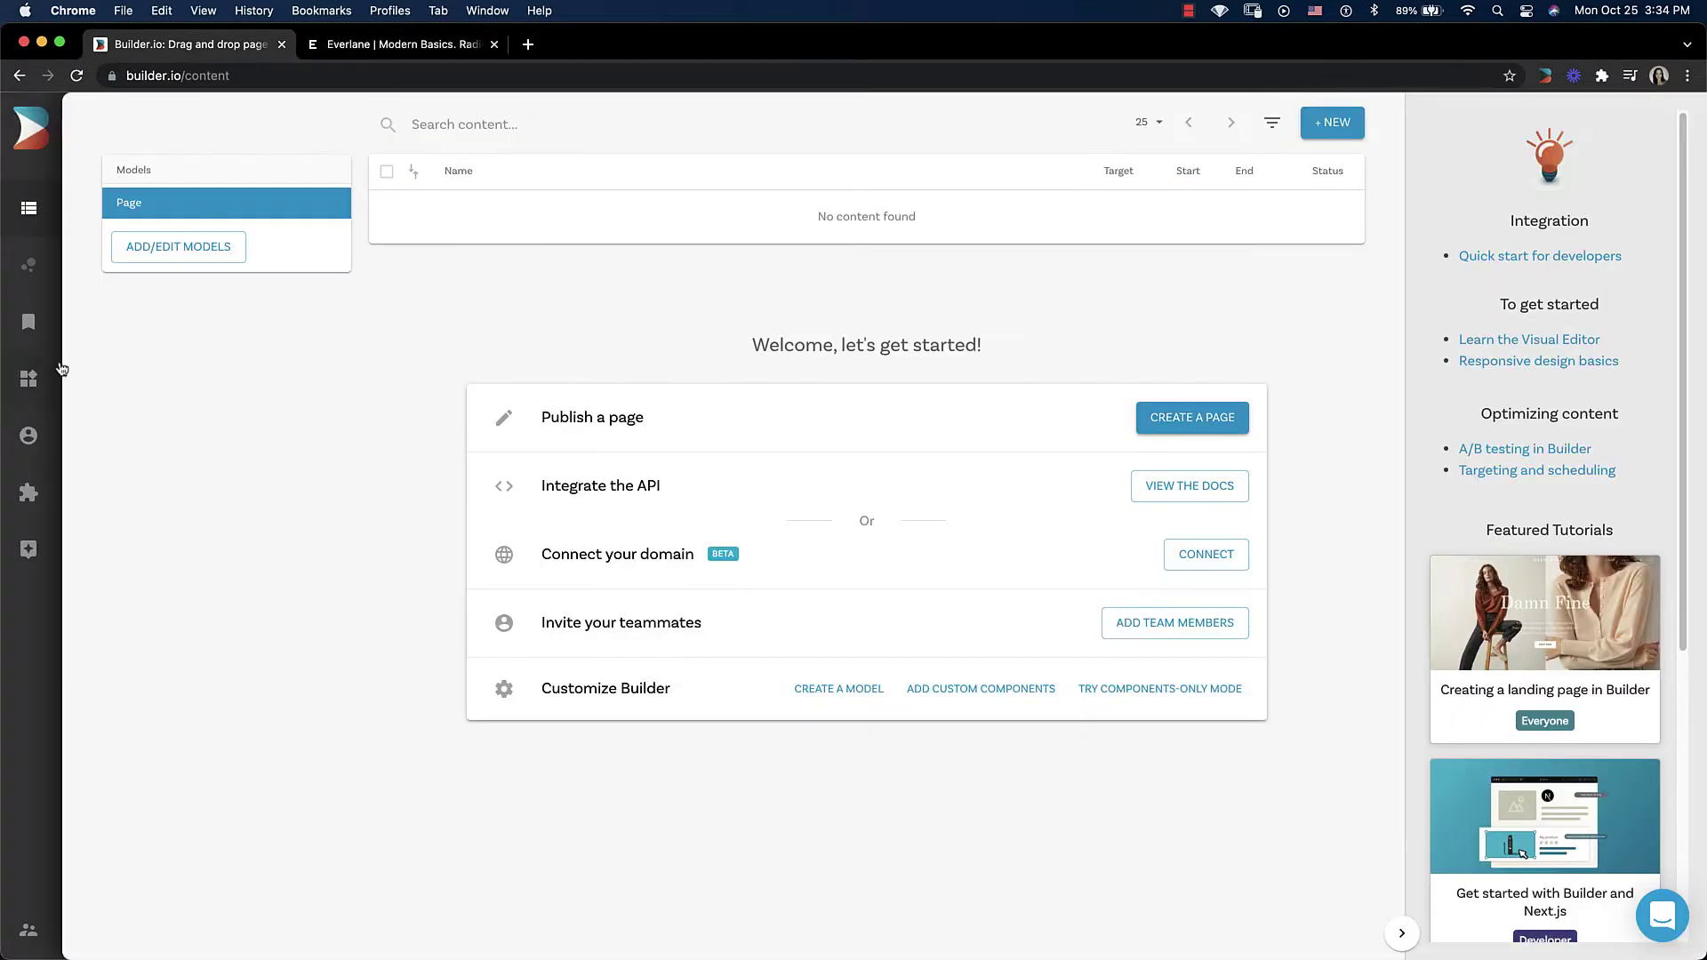
Create a new page from the Blank template and open it in the editor.
mouse_move(46, 214)
click(1348, 134)
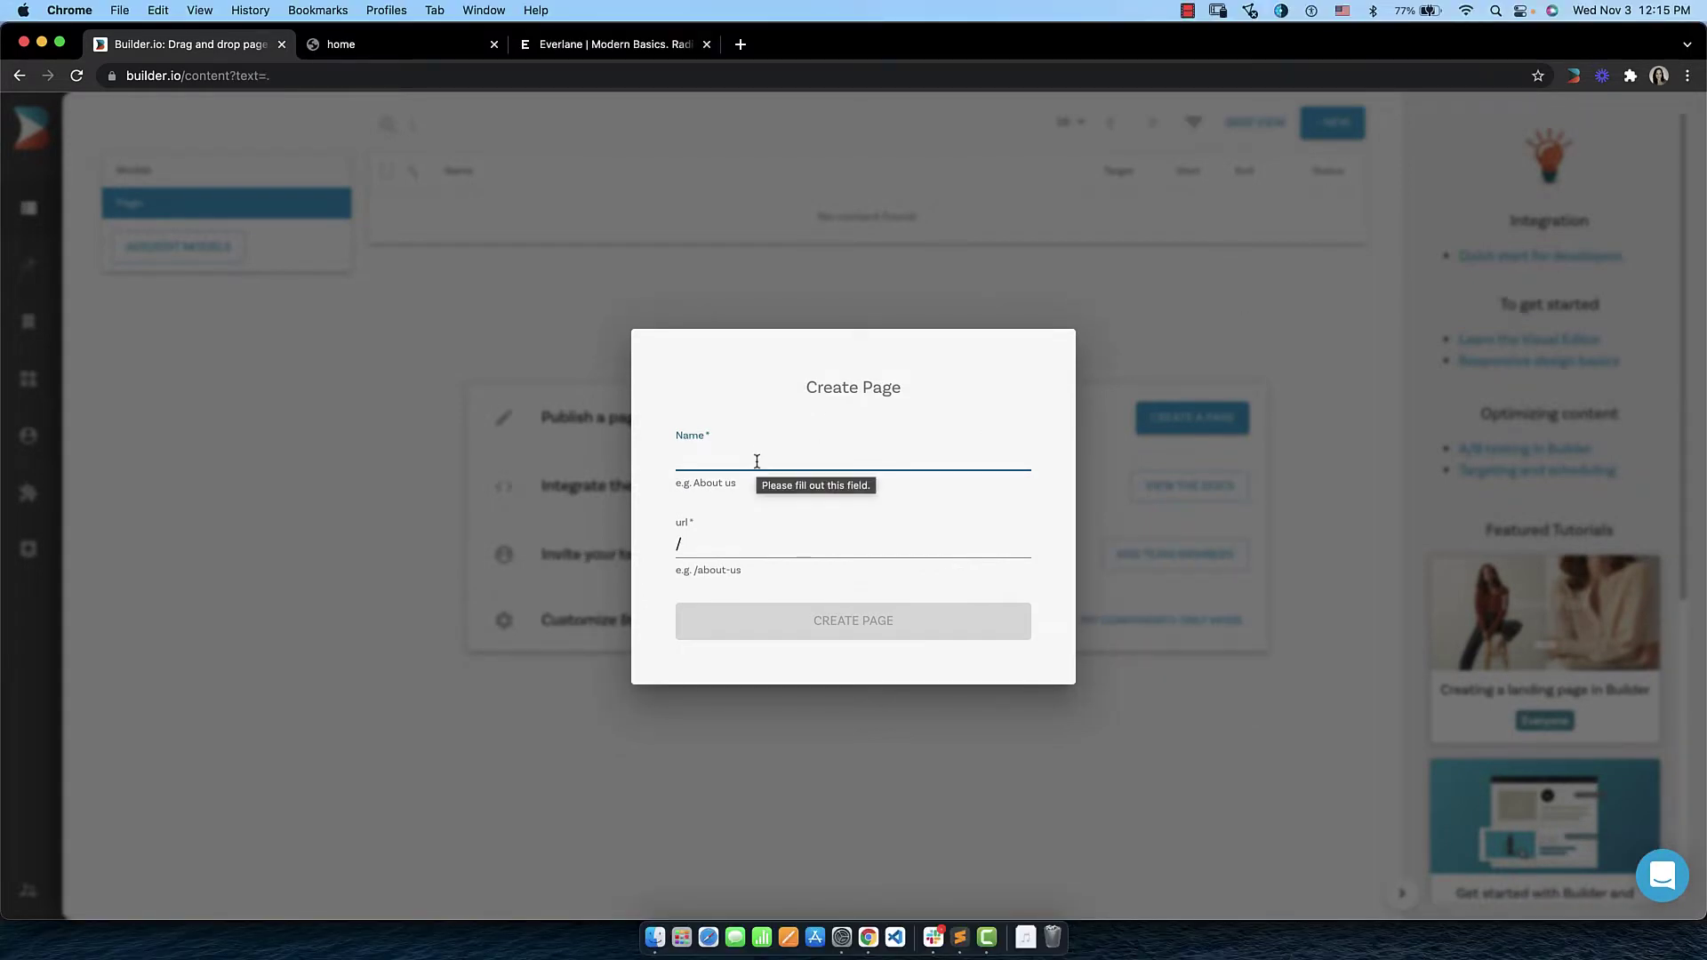
text(products)
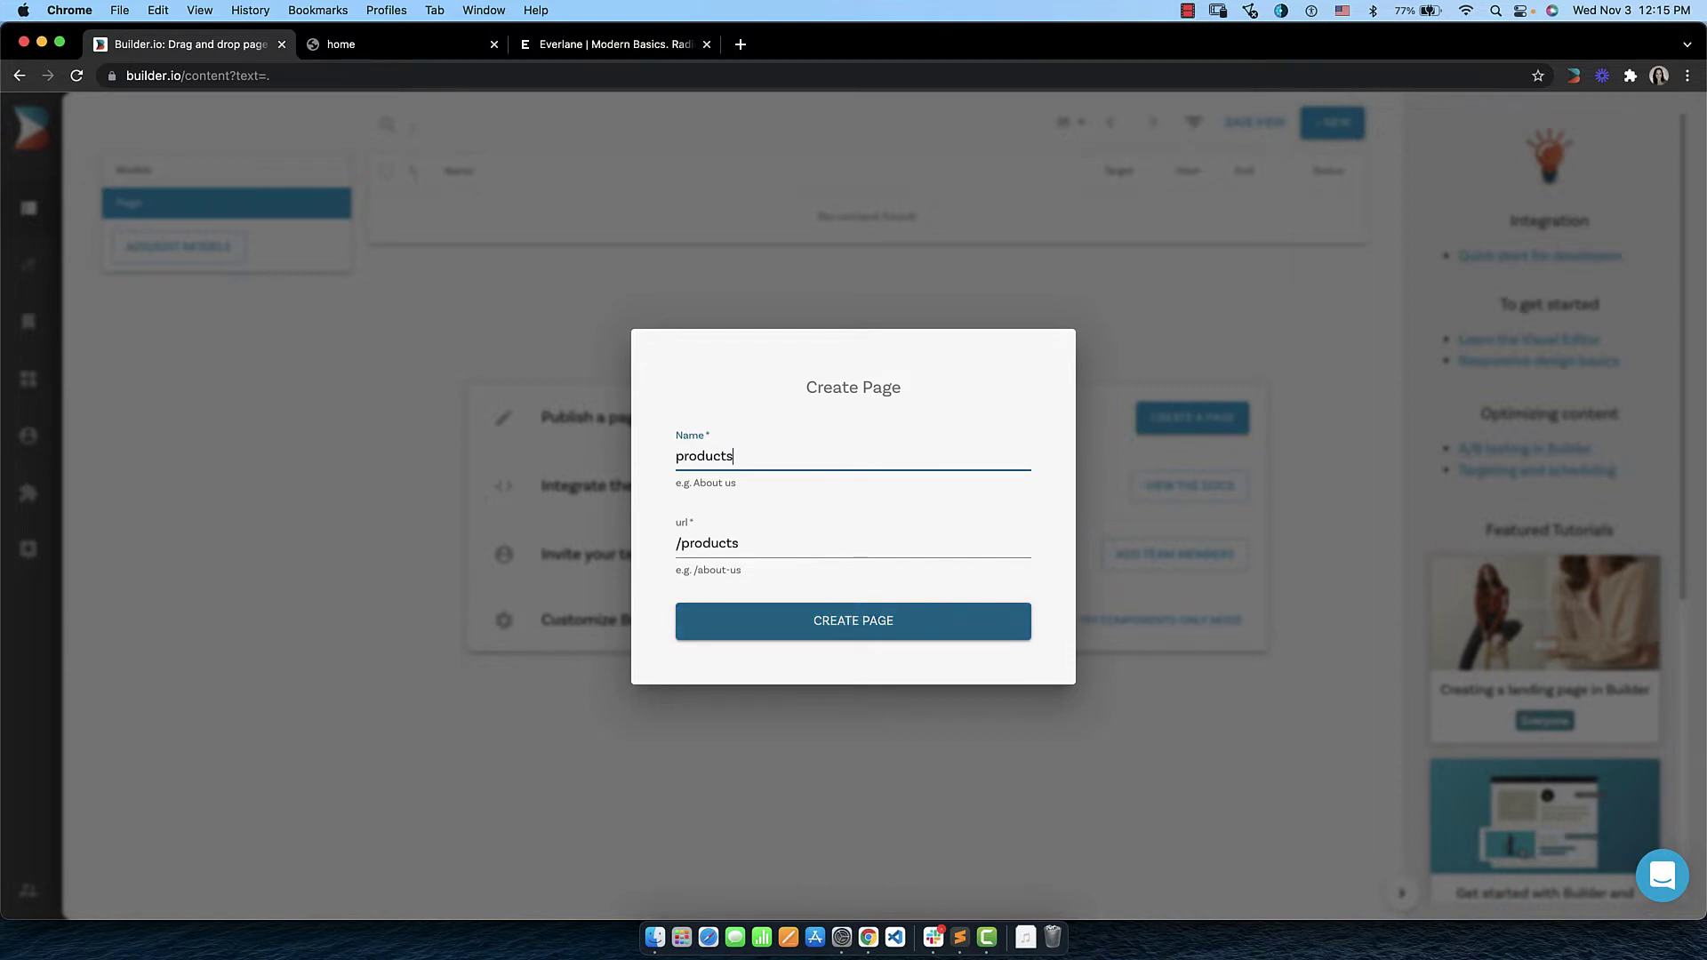
key(Return)
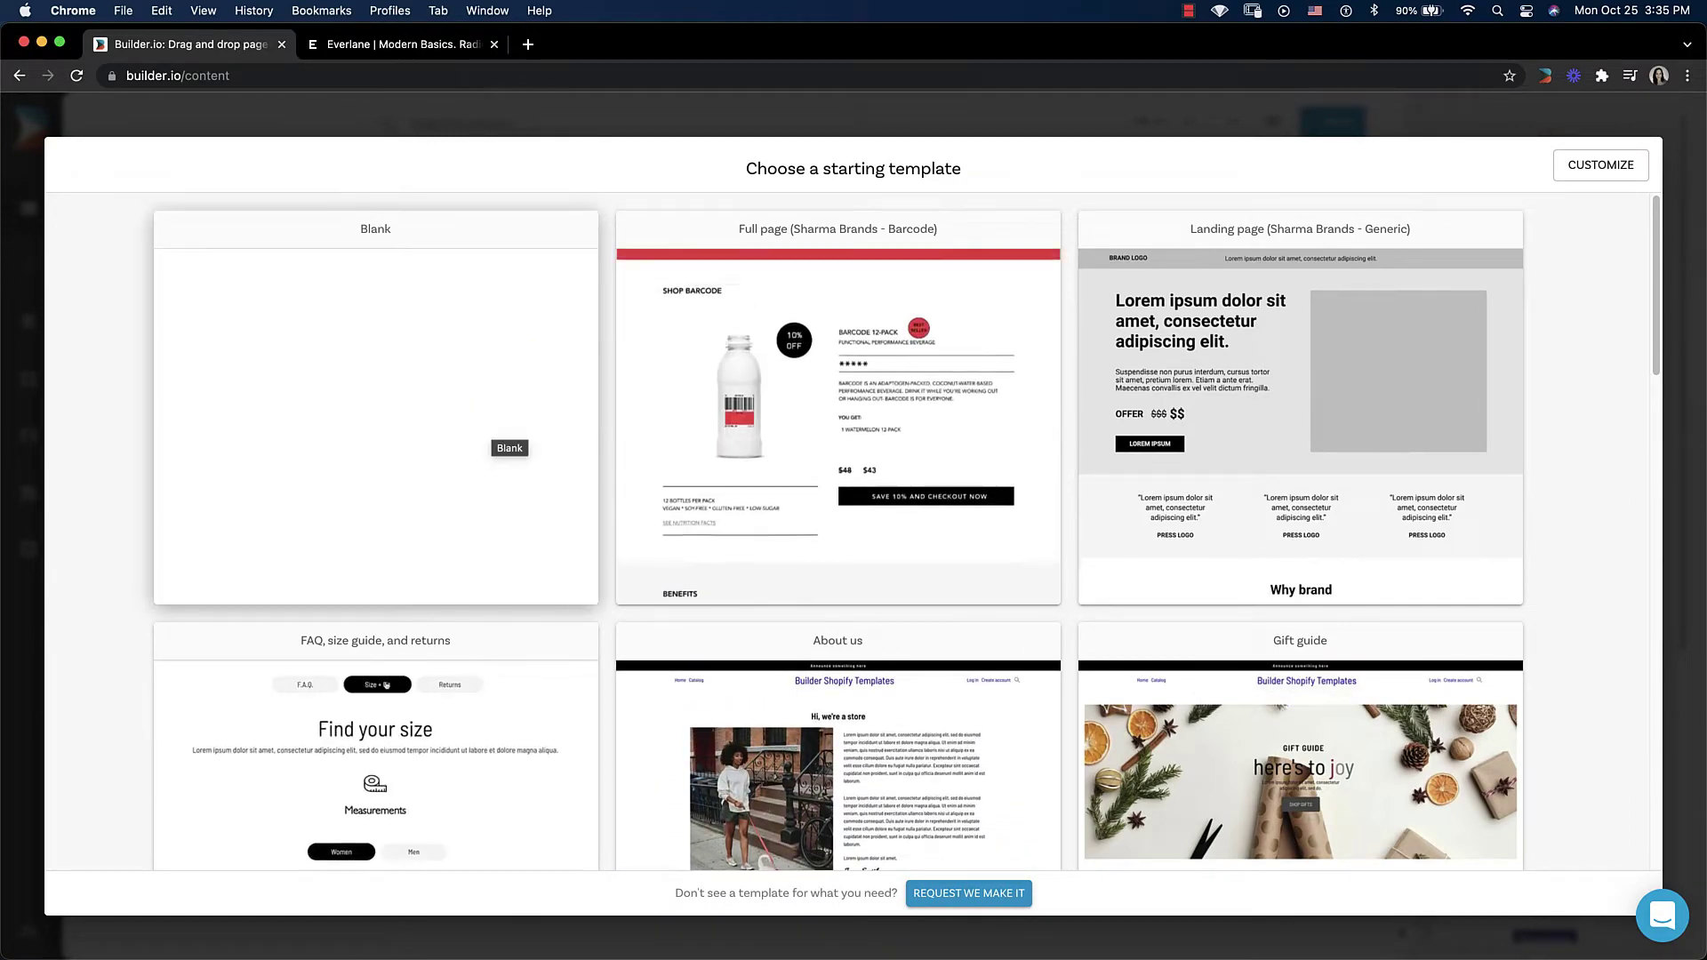
click(498, 440)
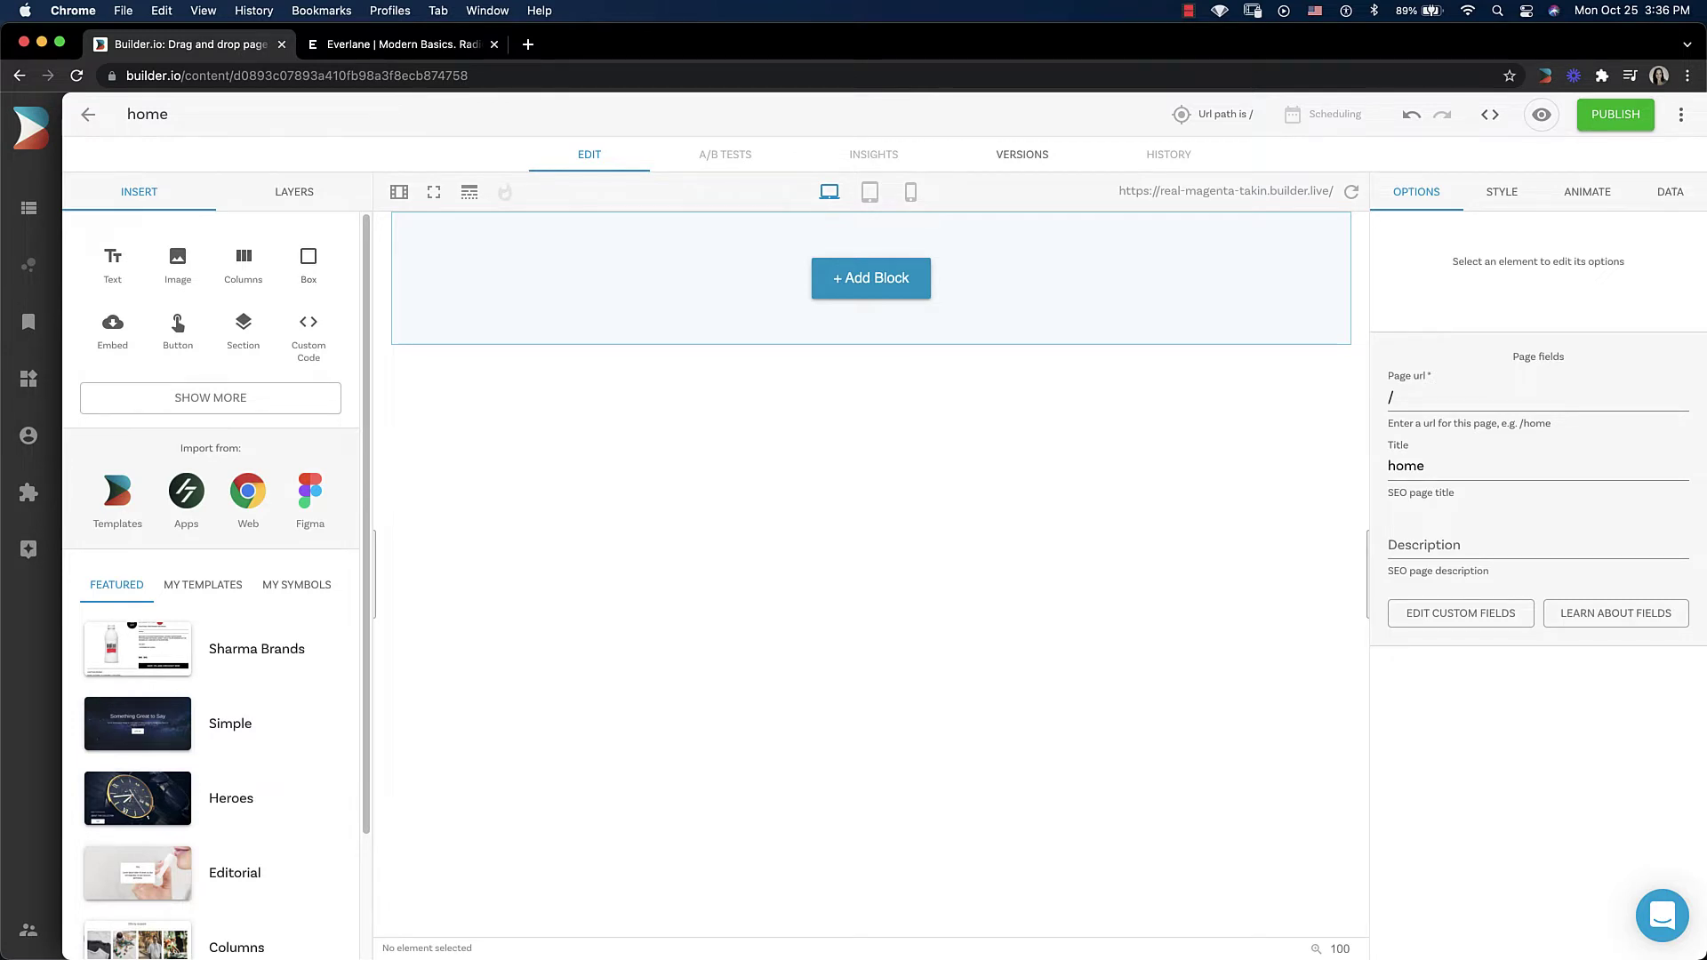
Add a box holding an image block filled with the Pexels 'sweater' photo of a woman in leaves.
drag(331, 285, 640, 251)
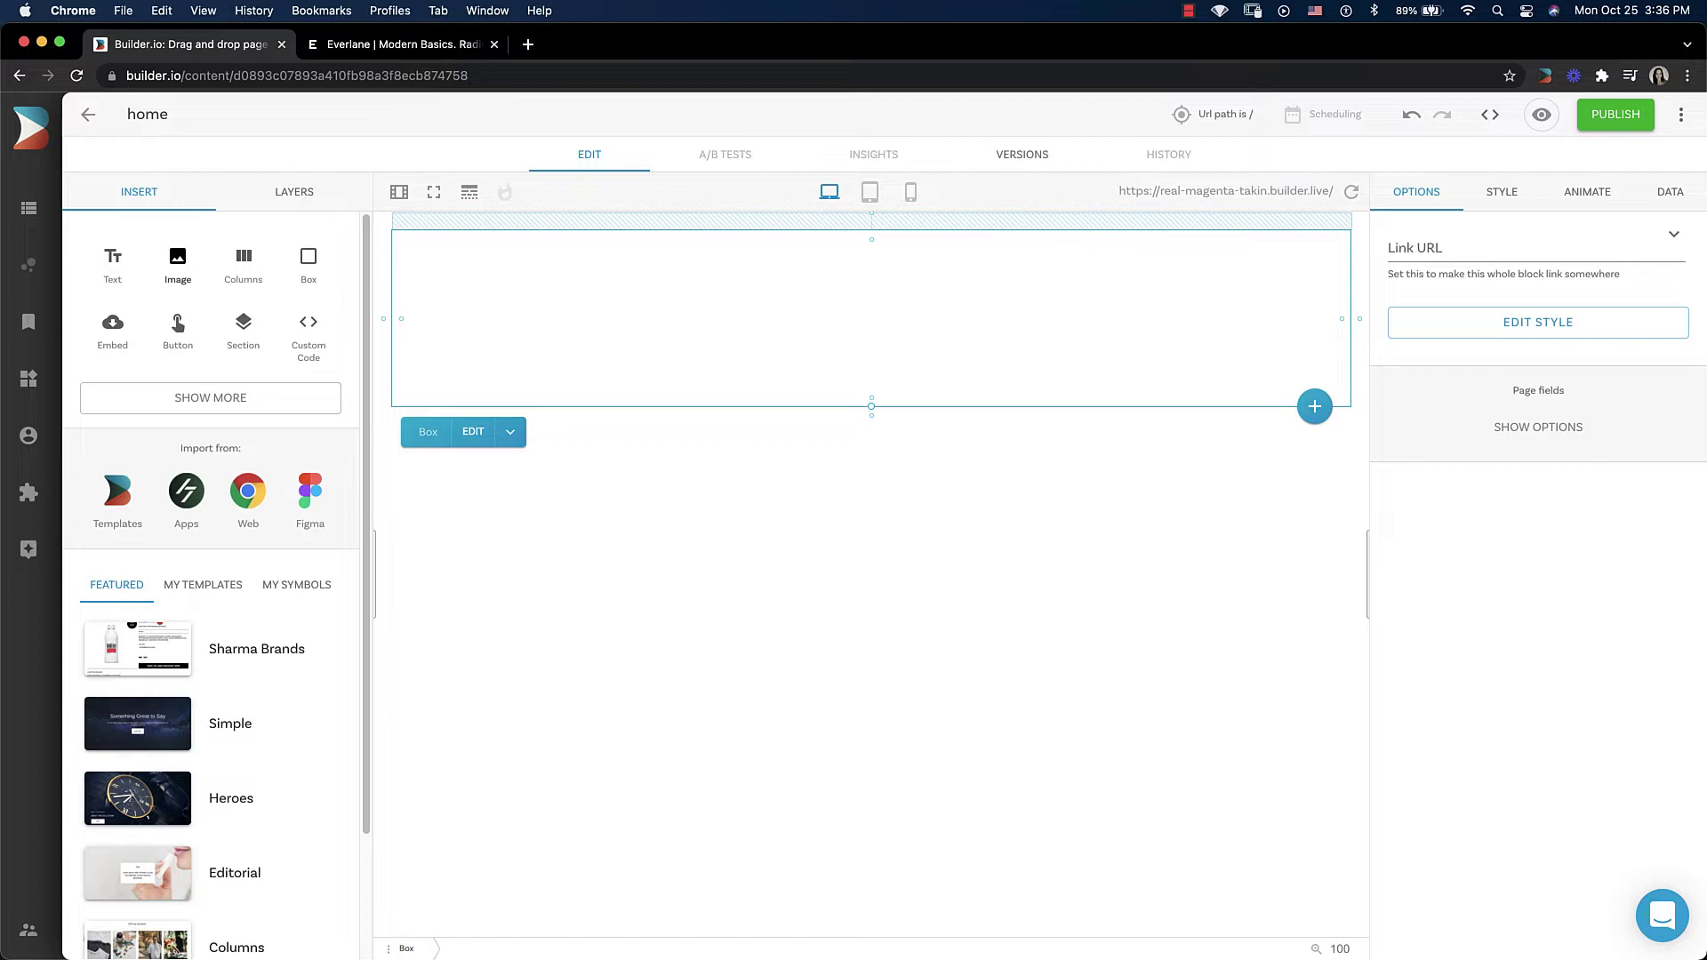
drag(182, 267, 559, 303)
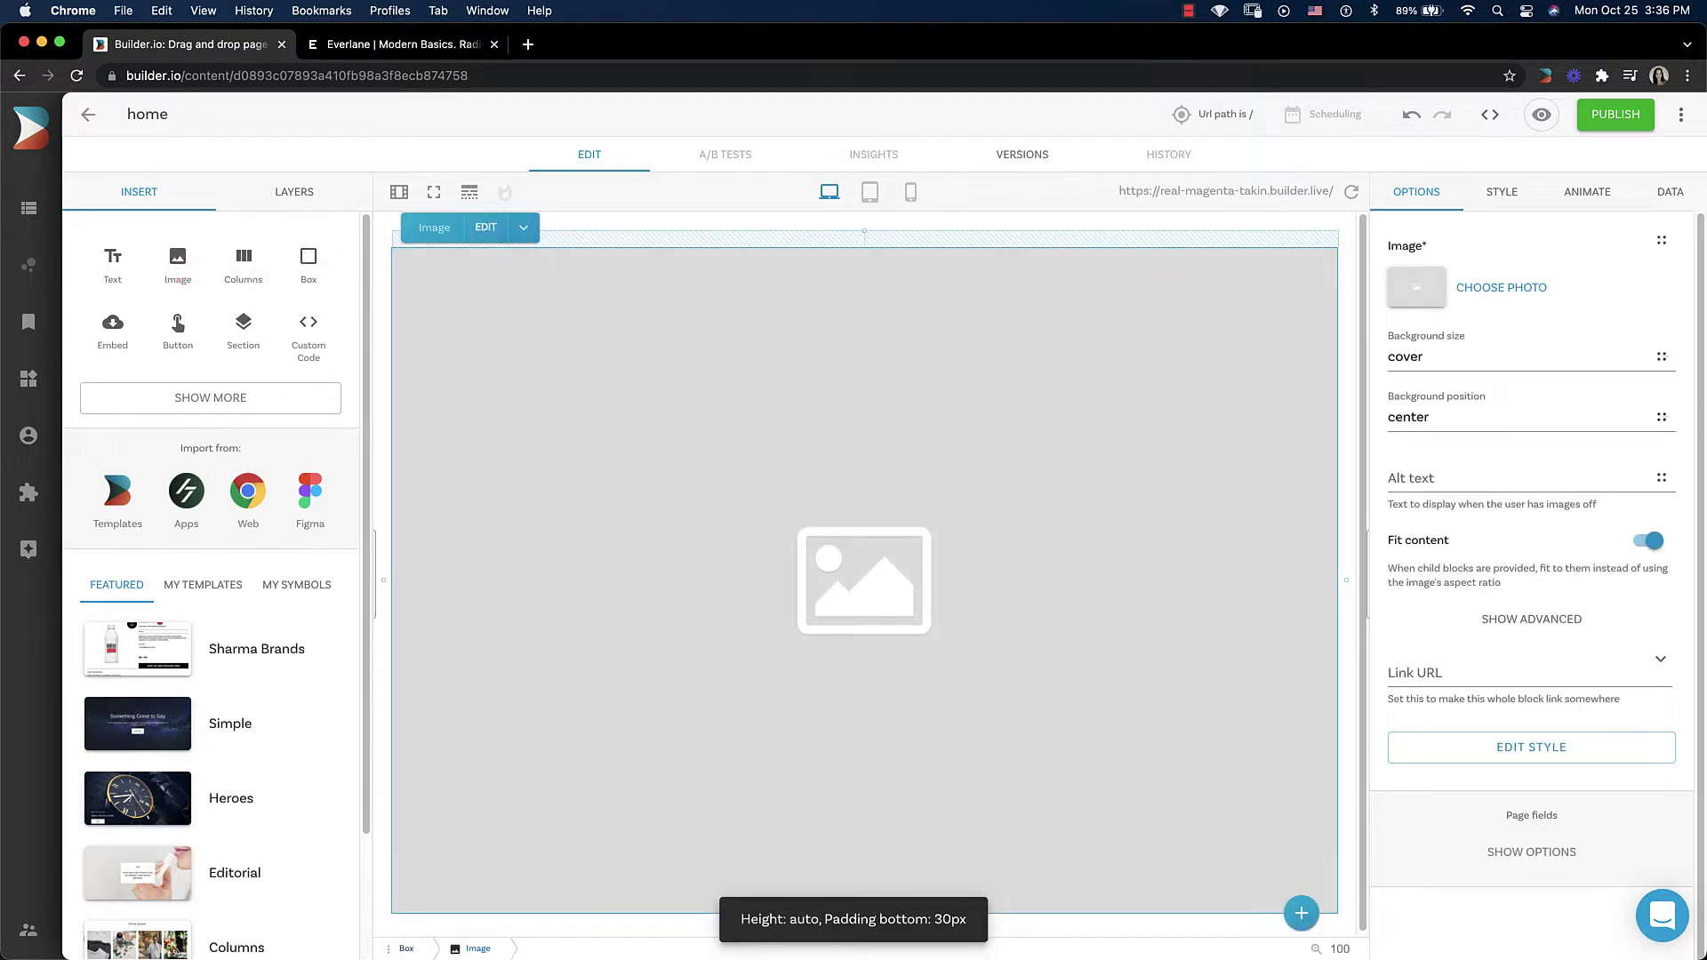
click(486, 228)
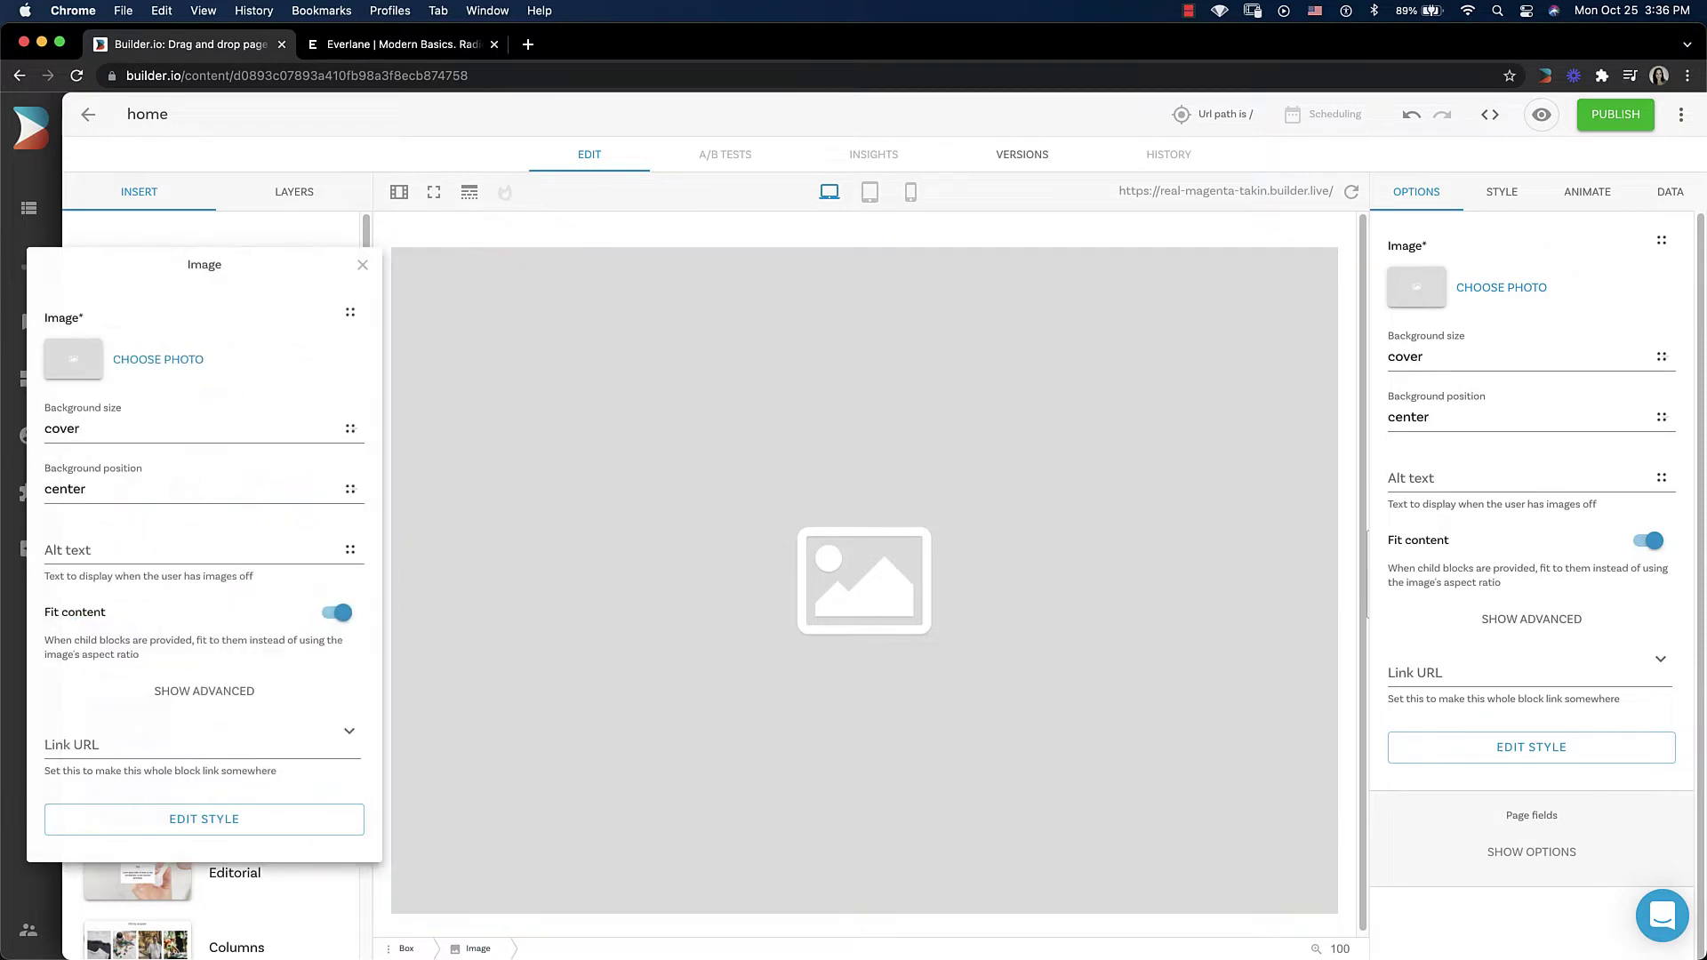
click(117, 361)
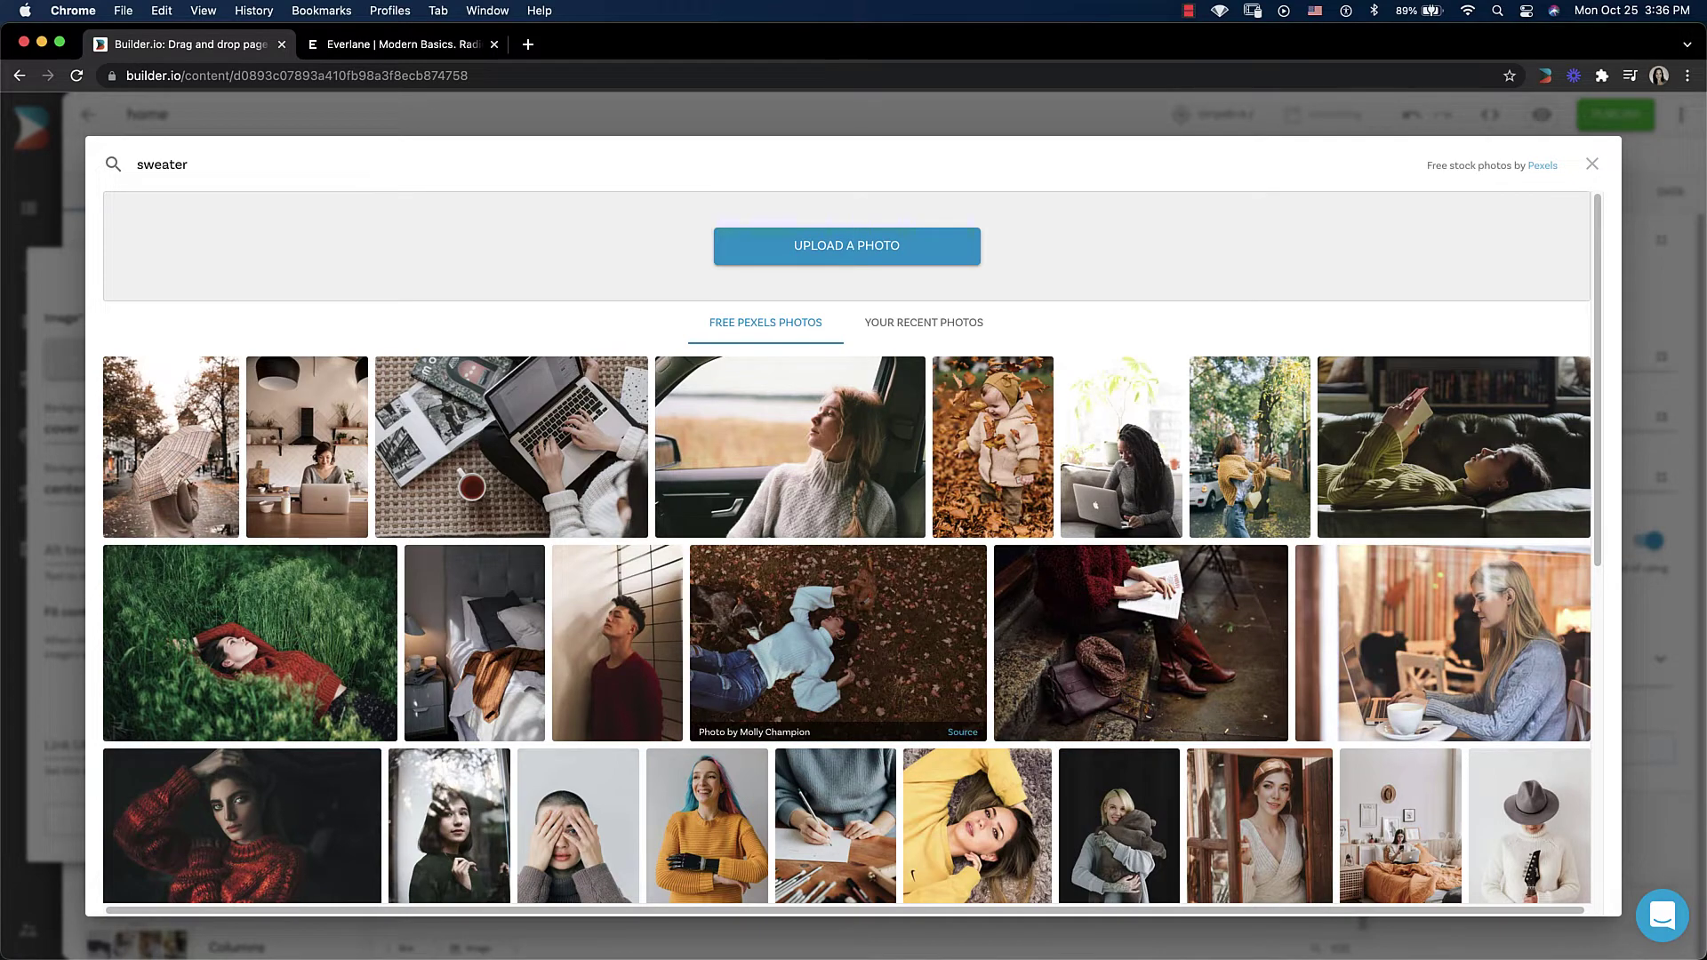
click(979, 569)
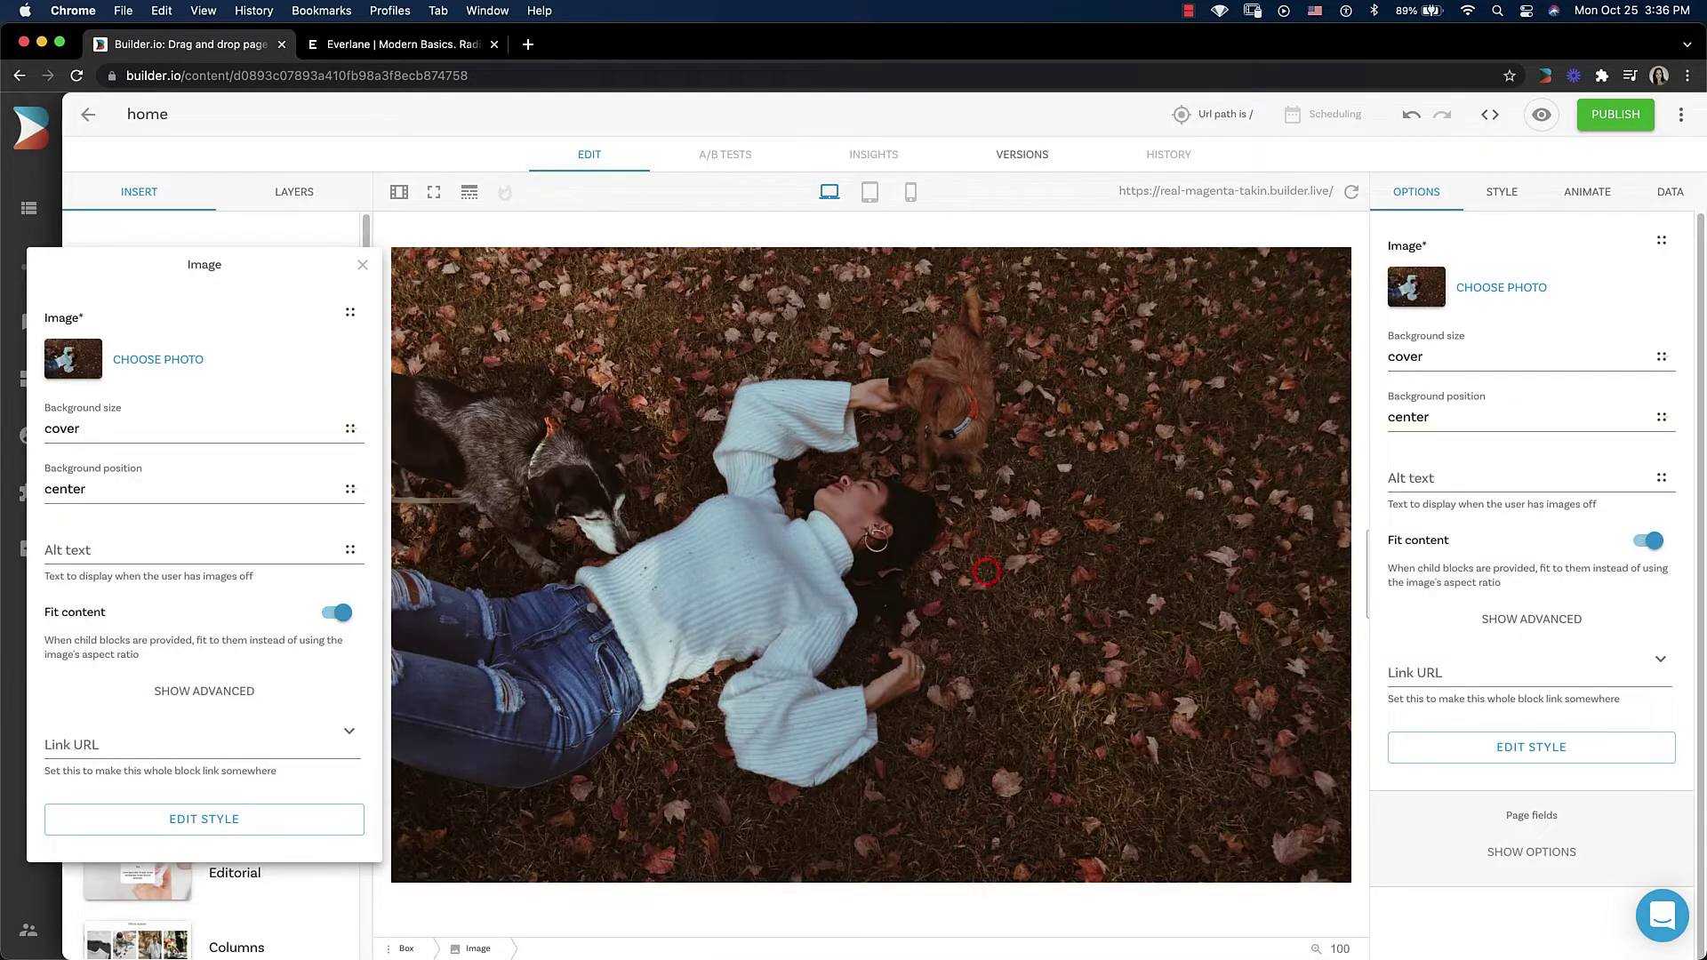
click(986, 571)
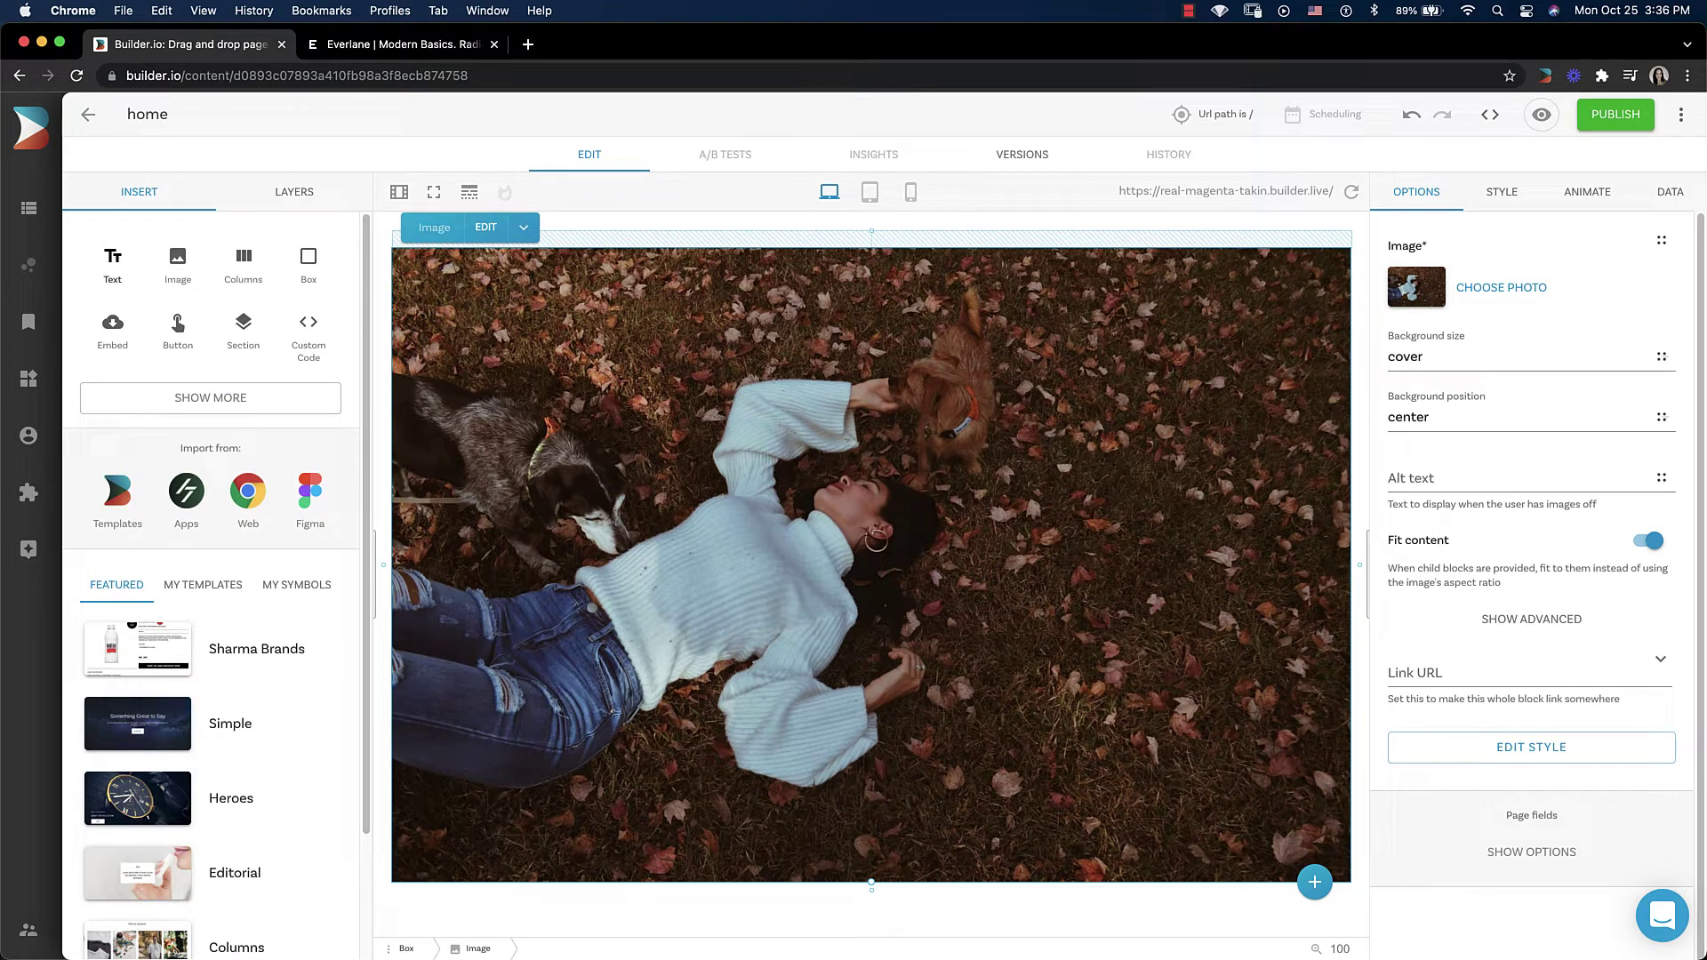
Drop a placeholder text block onto the photo and select the Image layer in the layer tree.
drag(113, 263, 800, 489)
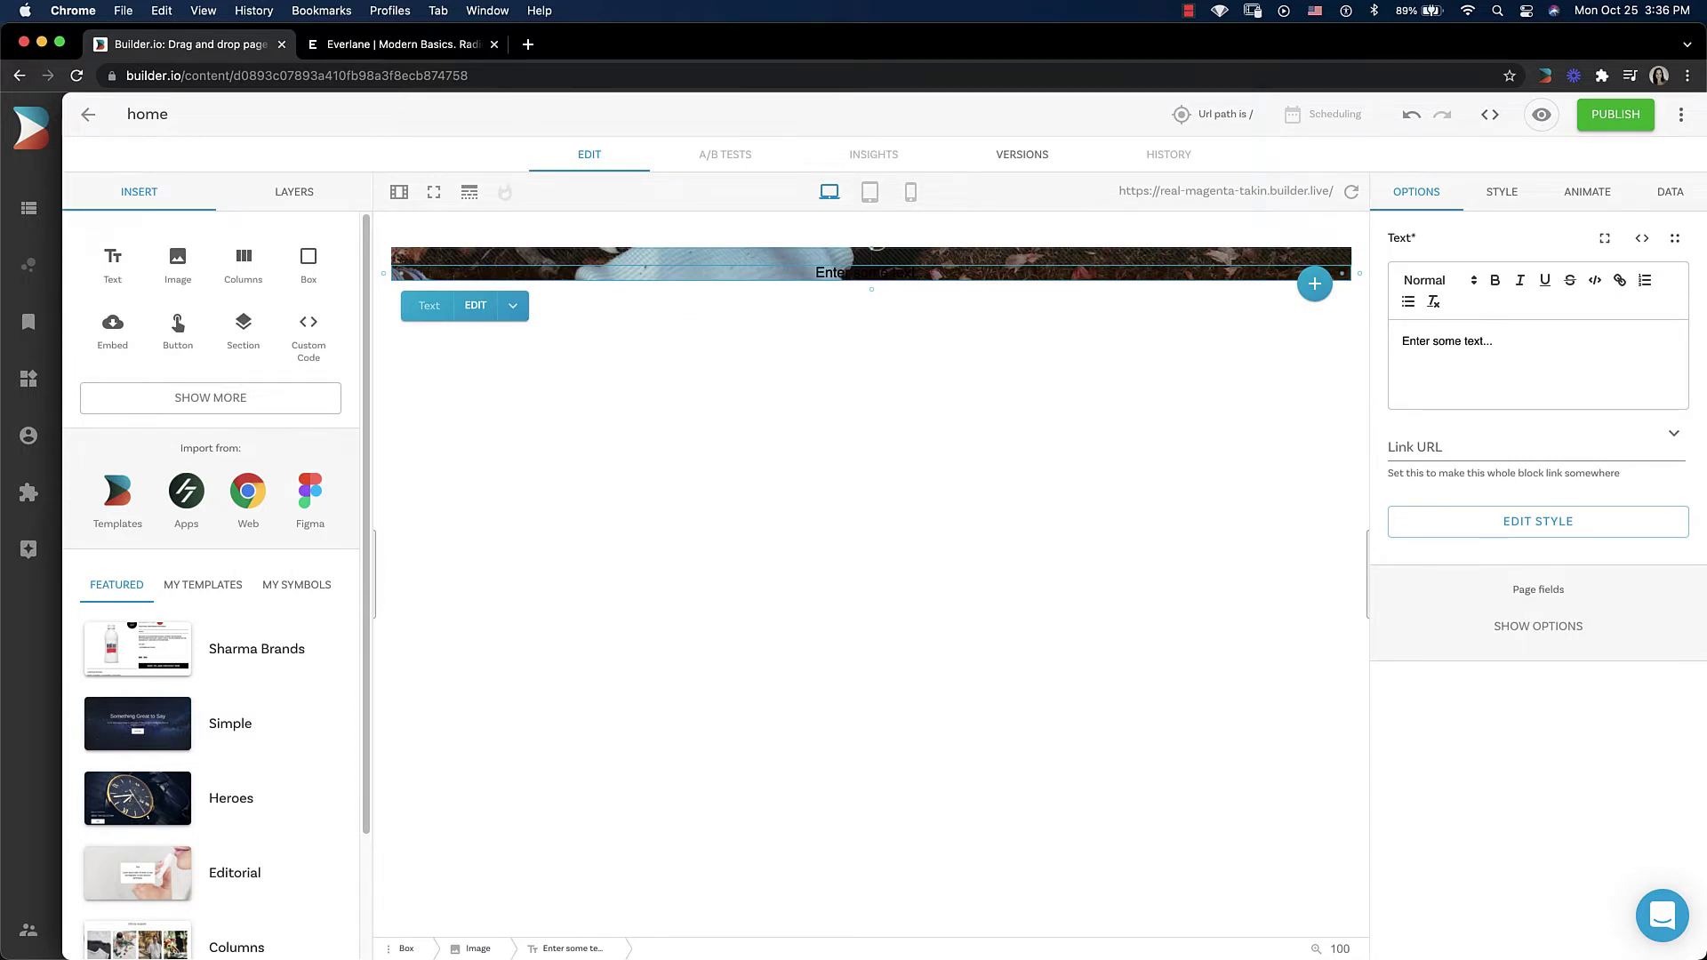
click(305, 197)
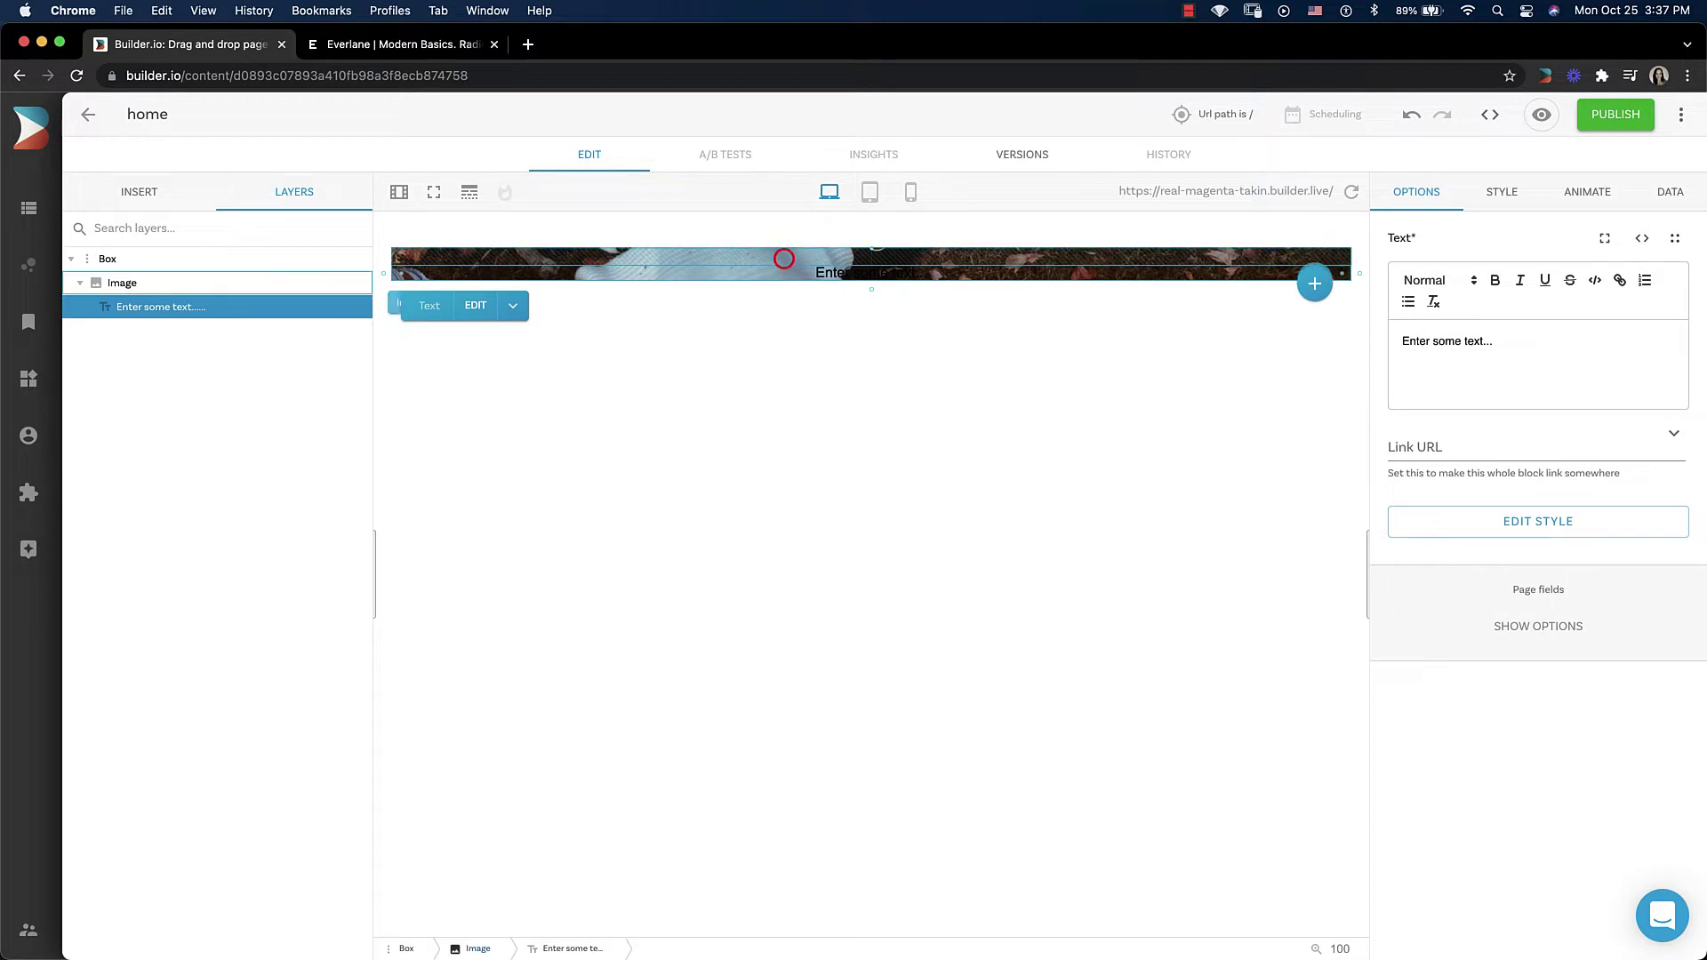
click(784, 258)
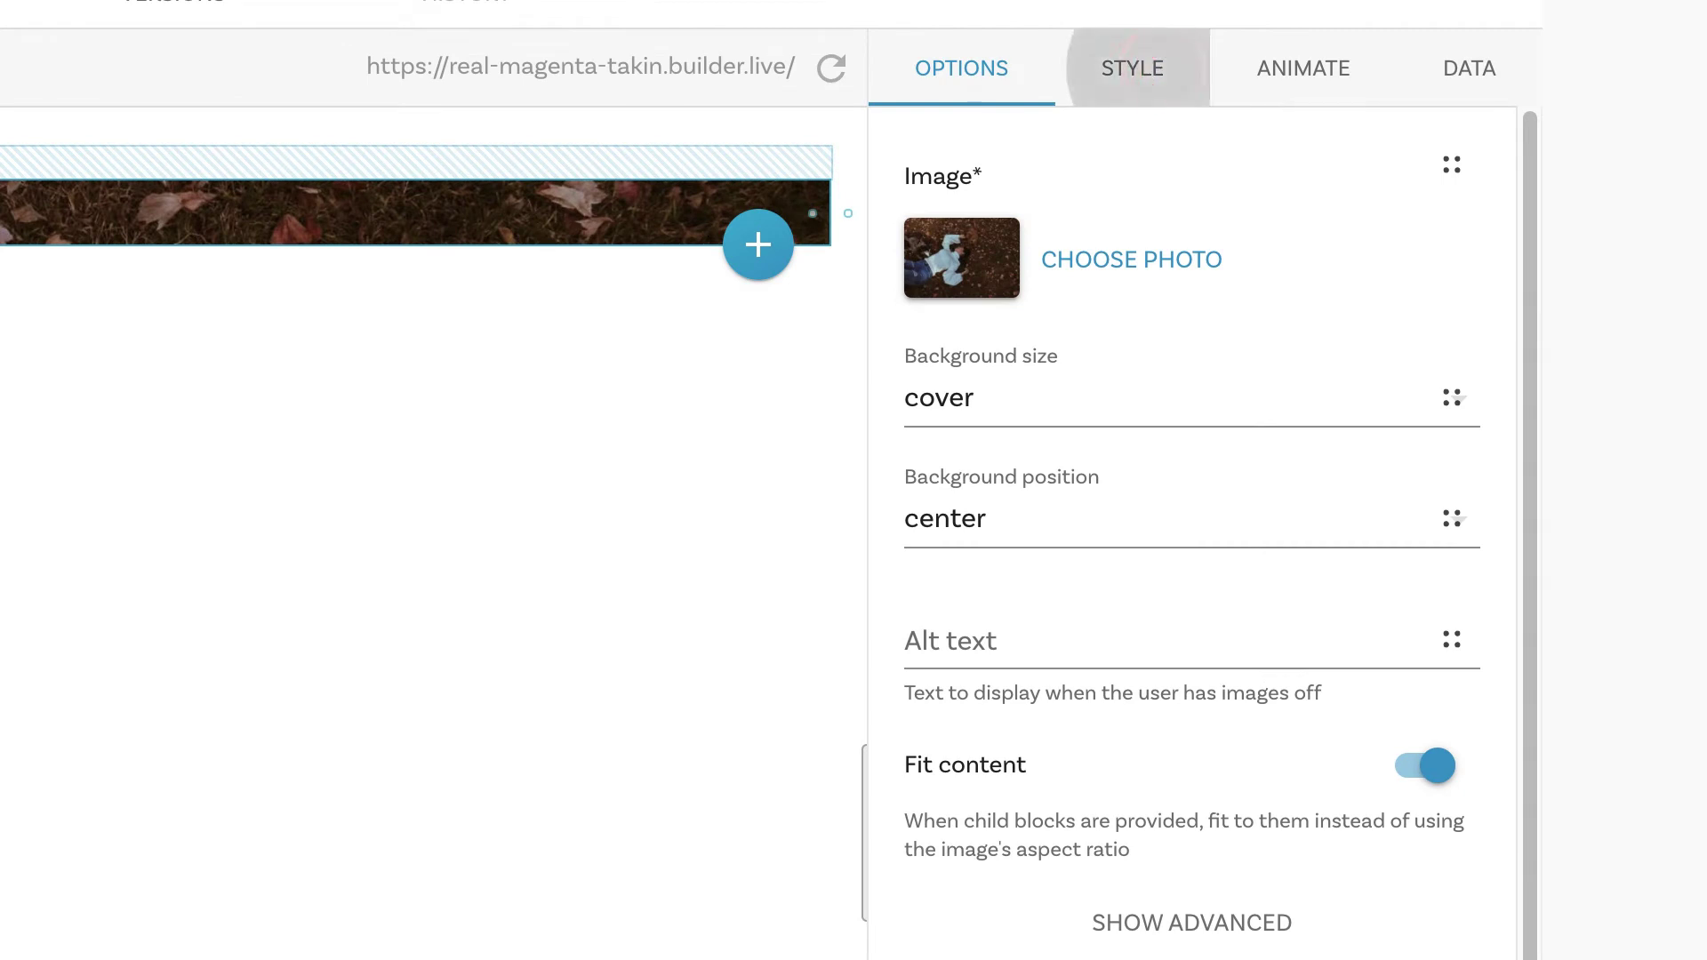
Set the image block's minimum height to 500px, then select the placeholder text layer.
click(1161, 69)
text(5000)
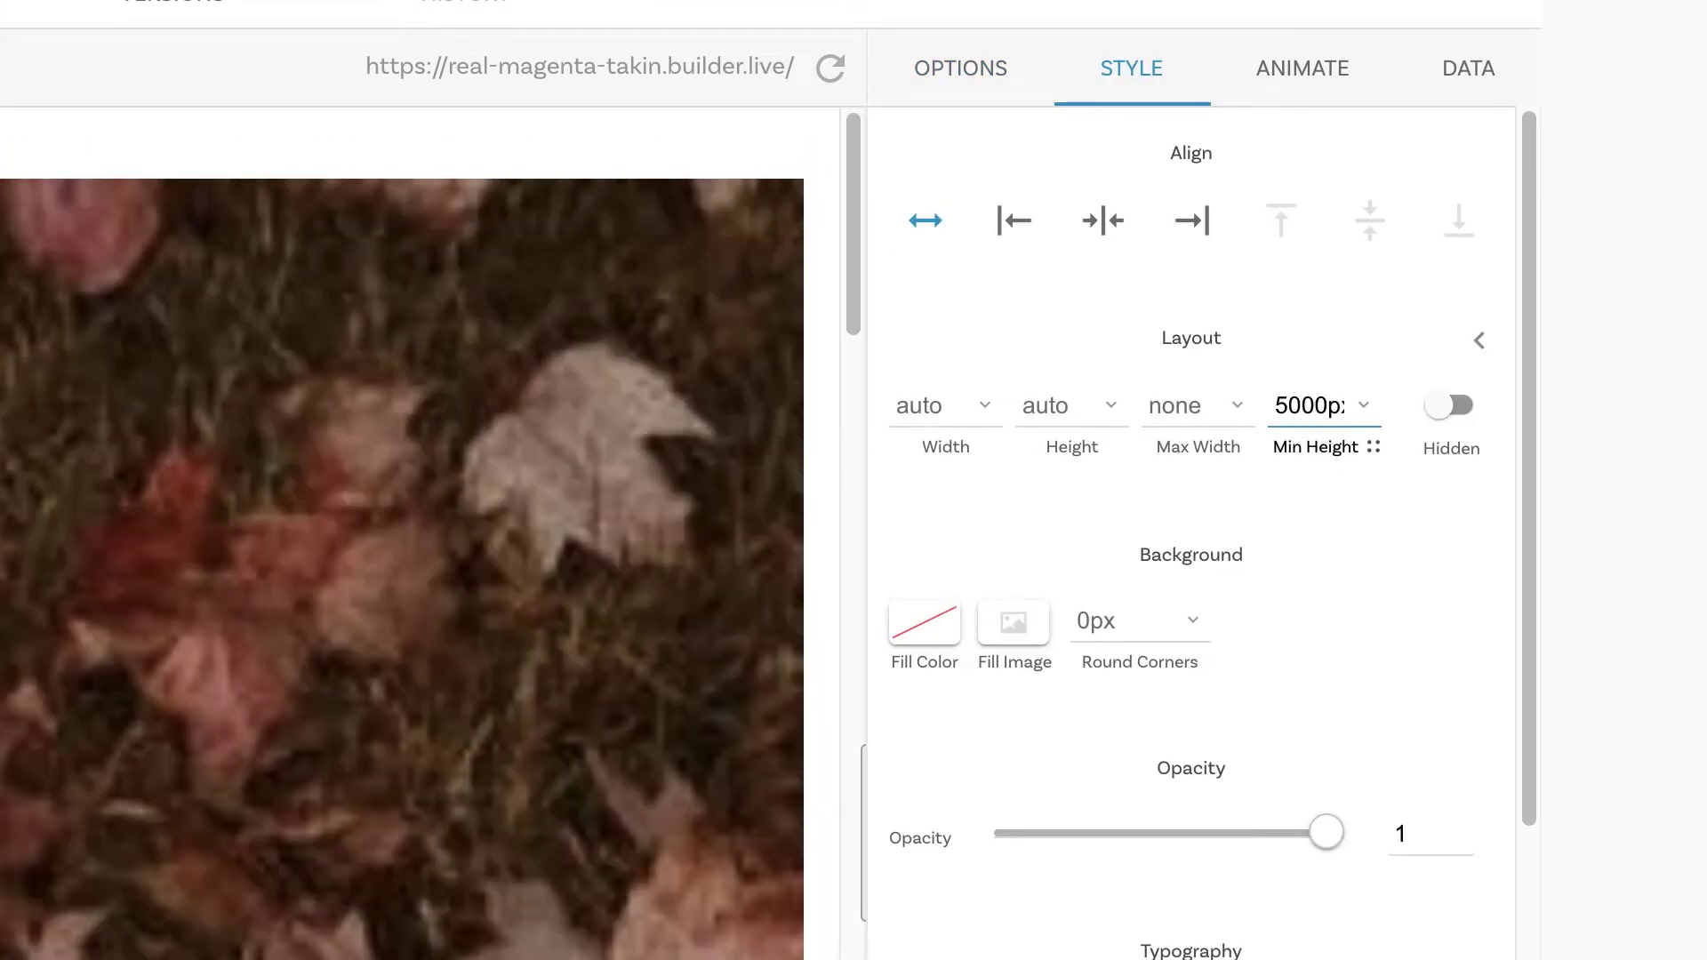
key(Delete)
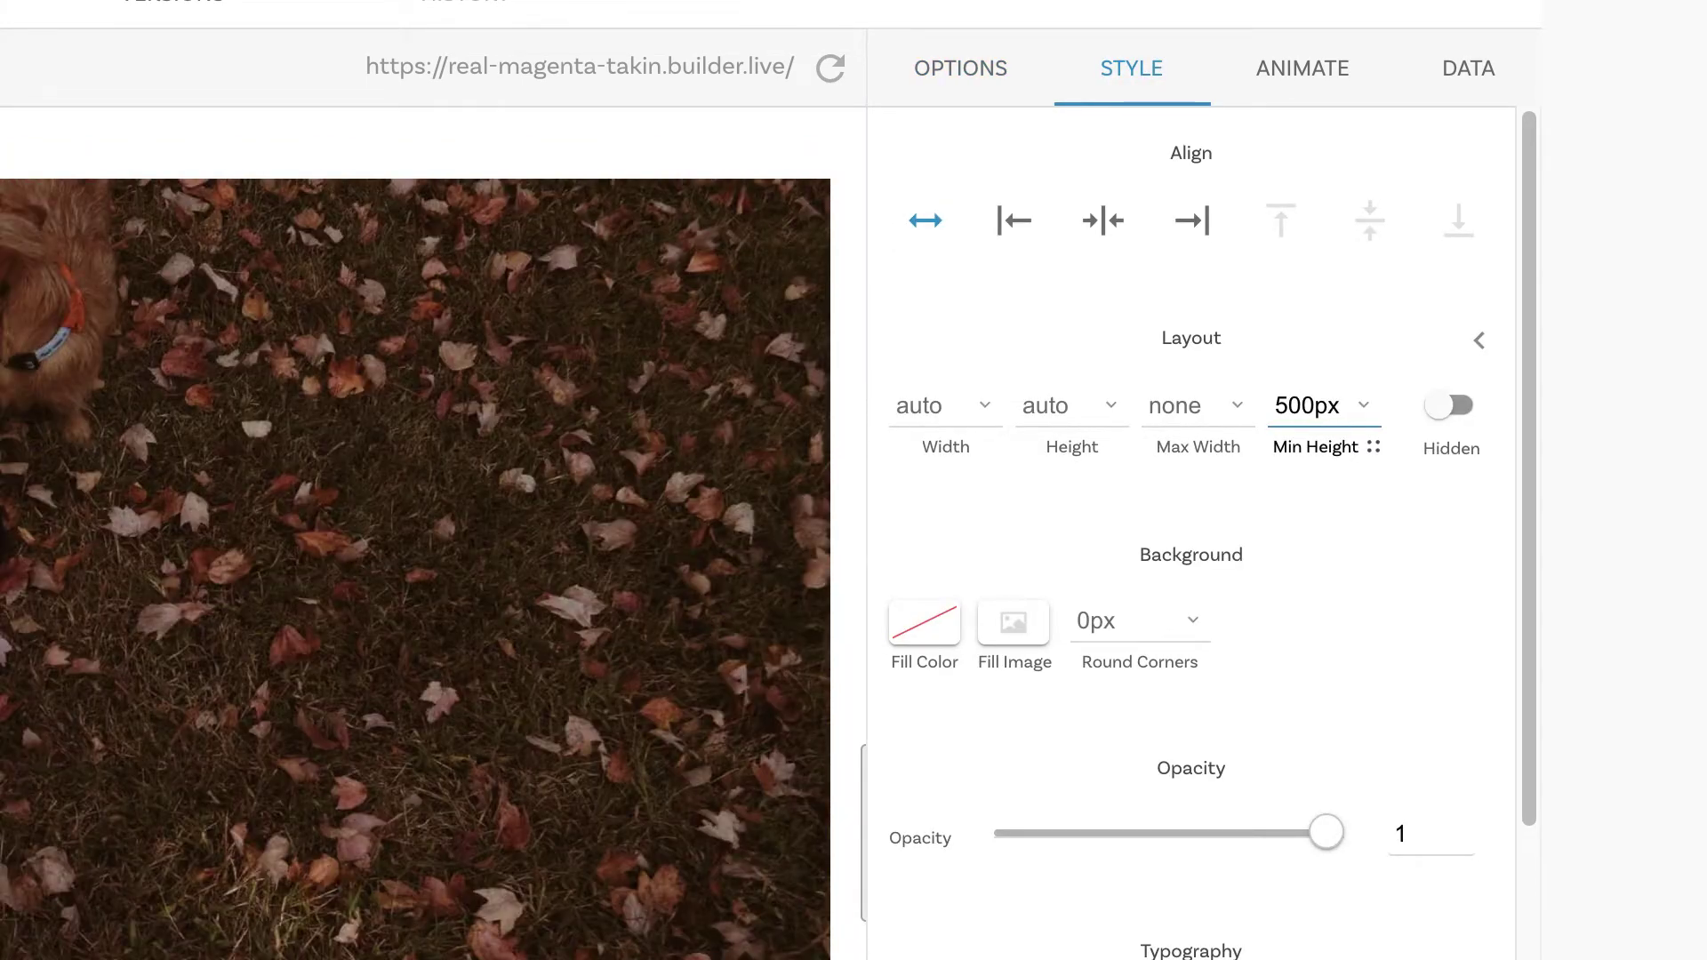
click(623, 231)
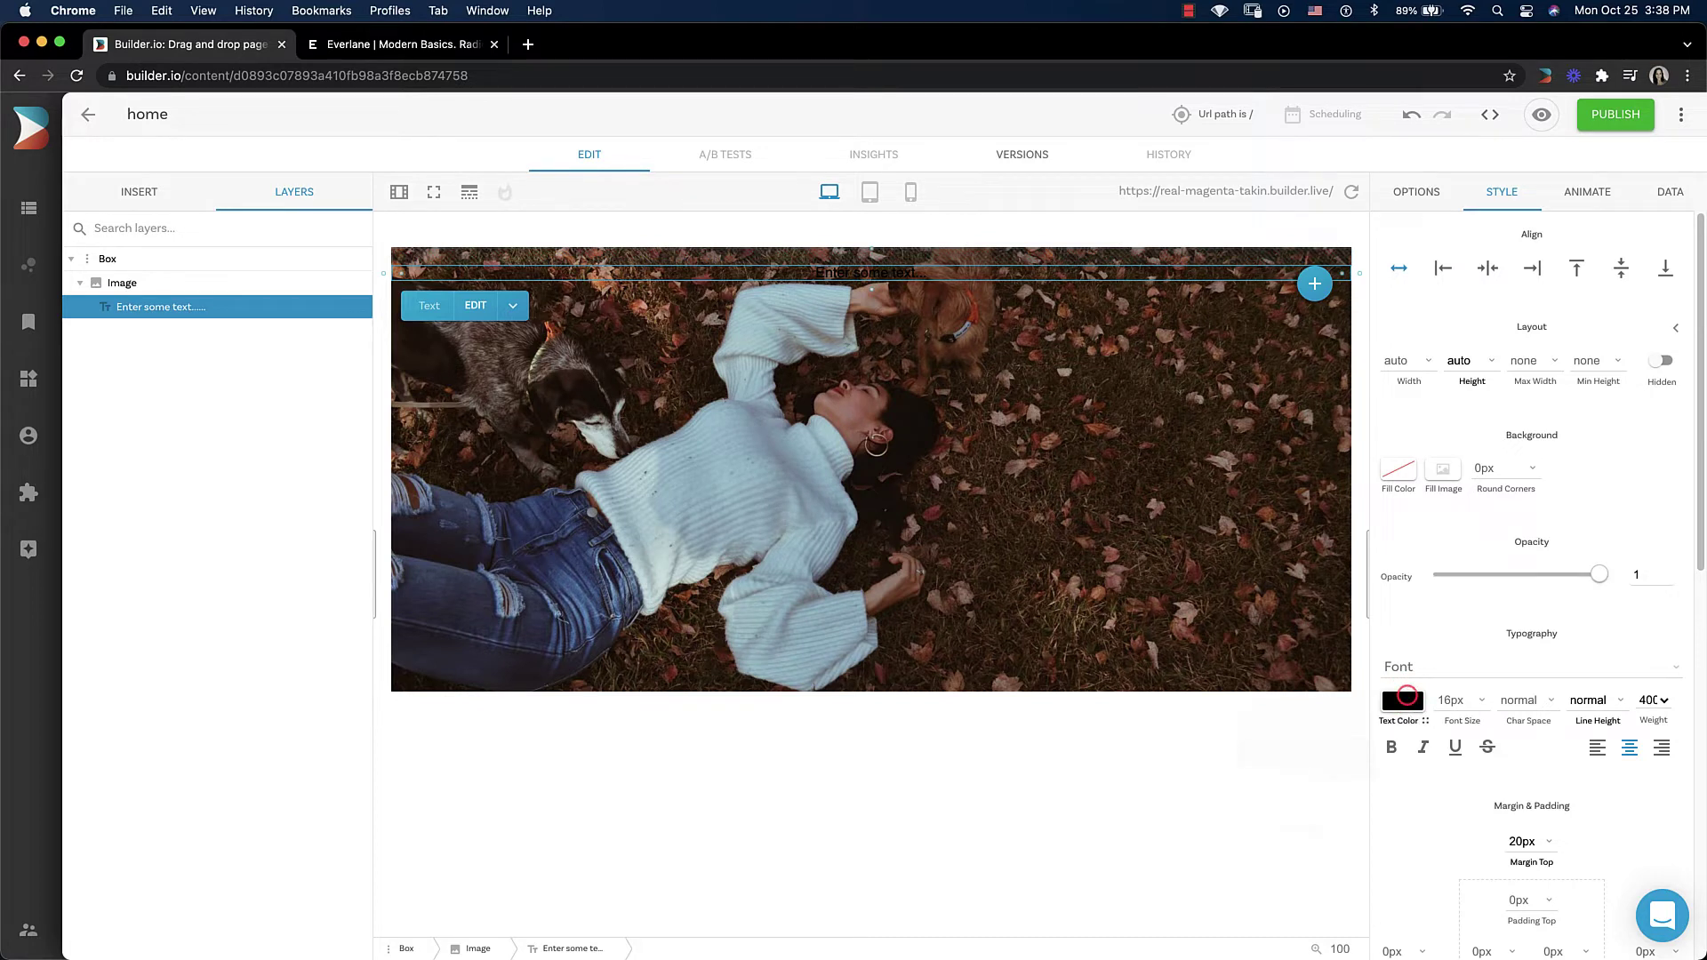
Style the placeholder heading near-white at 50px font size and centre it vertically on the photo.
click(1406, 698)
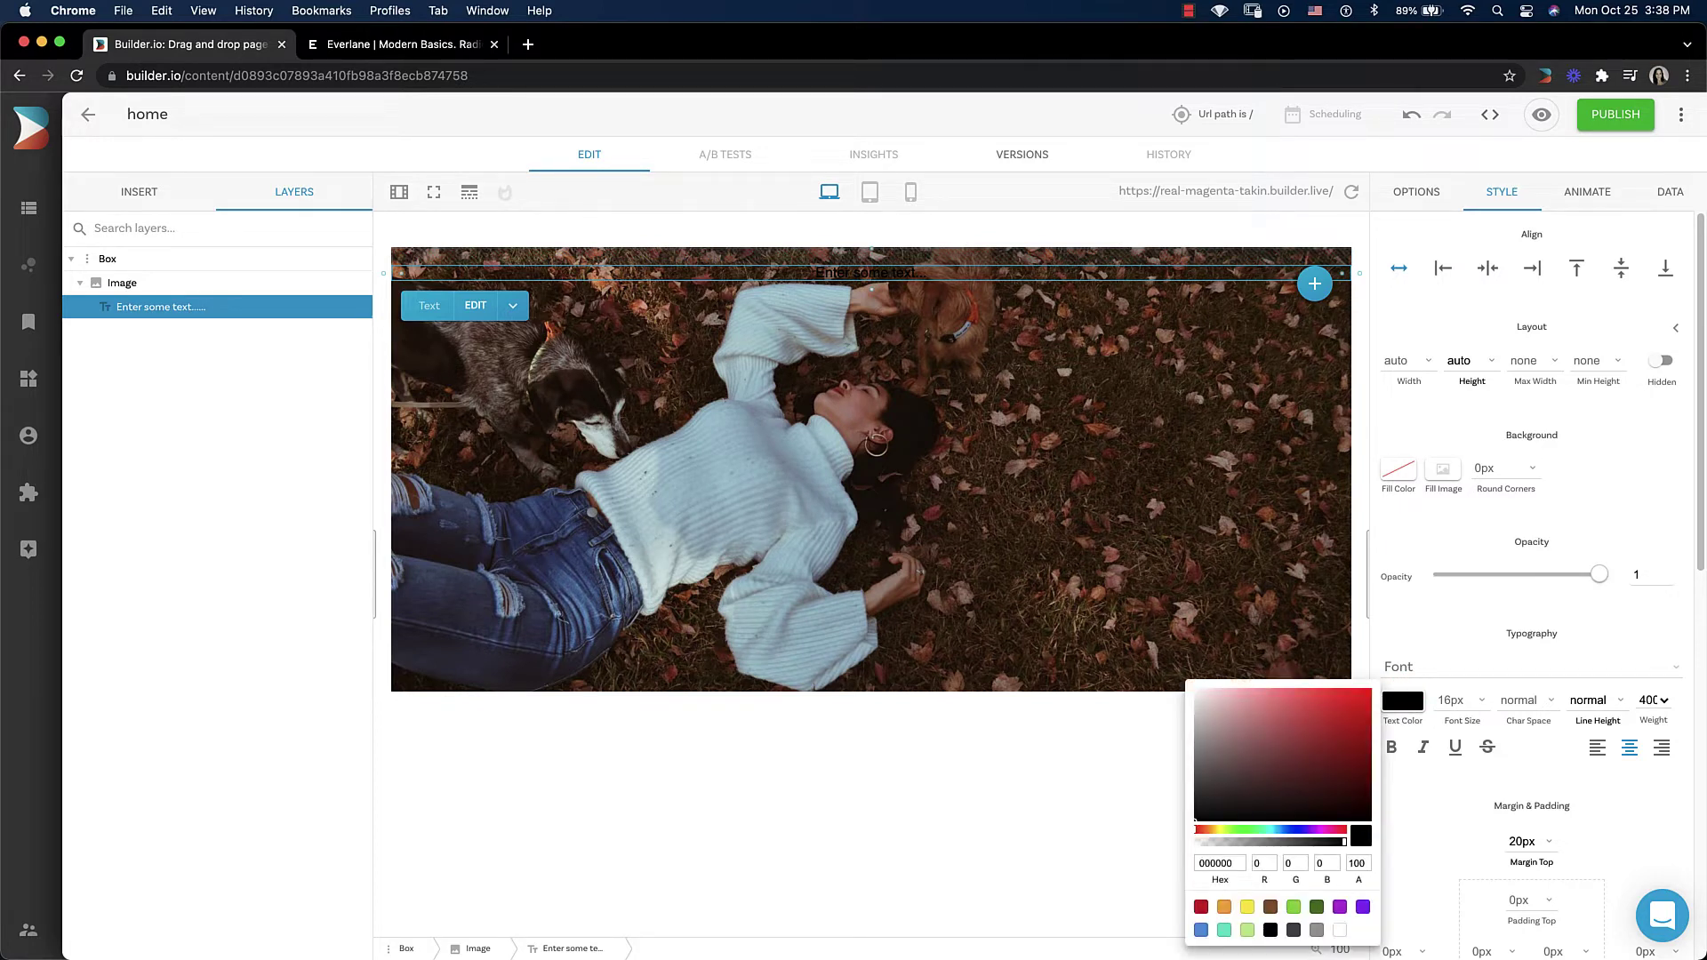
click(1196, 692)
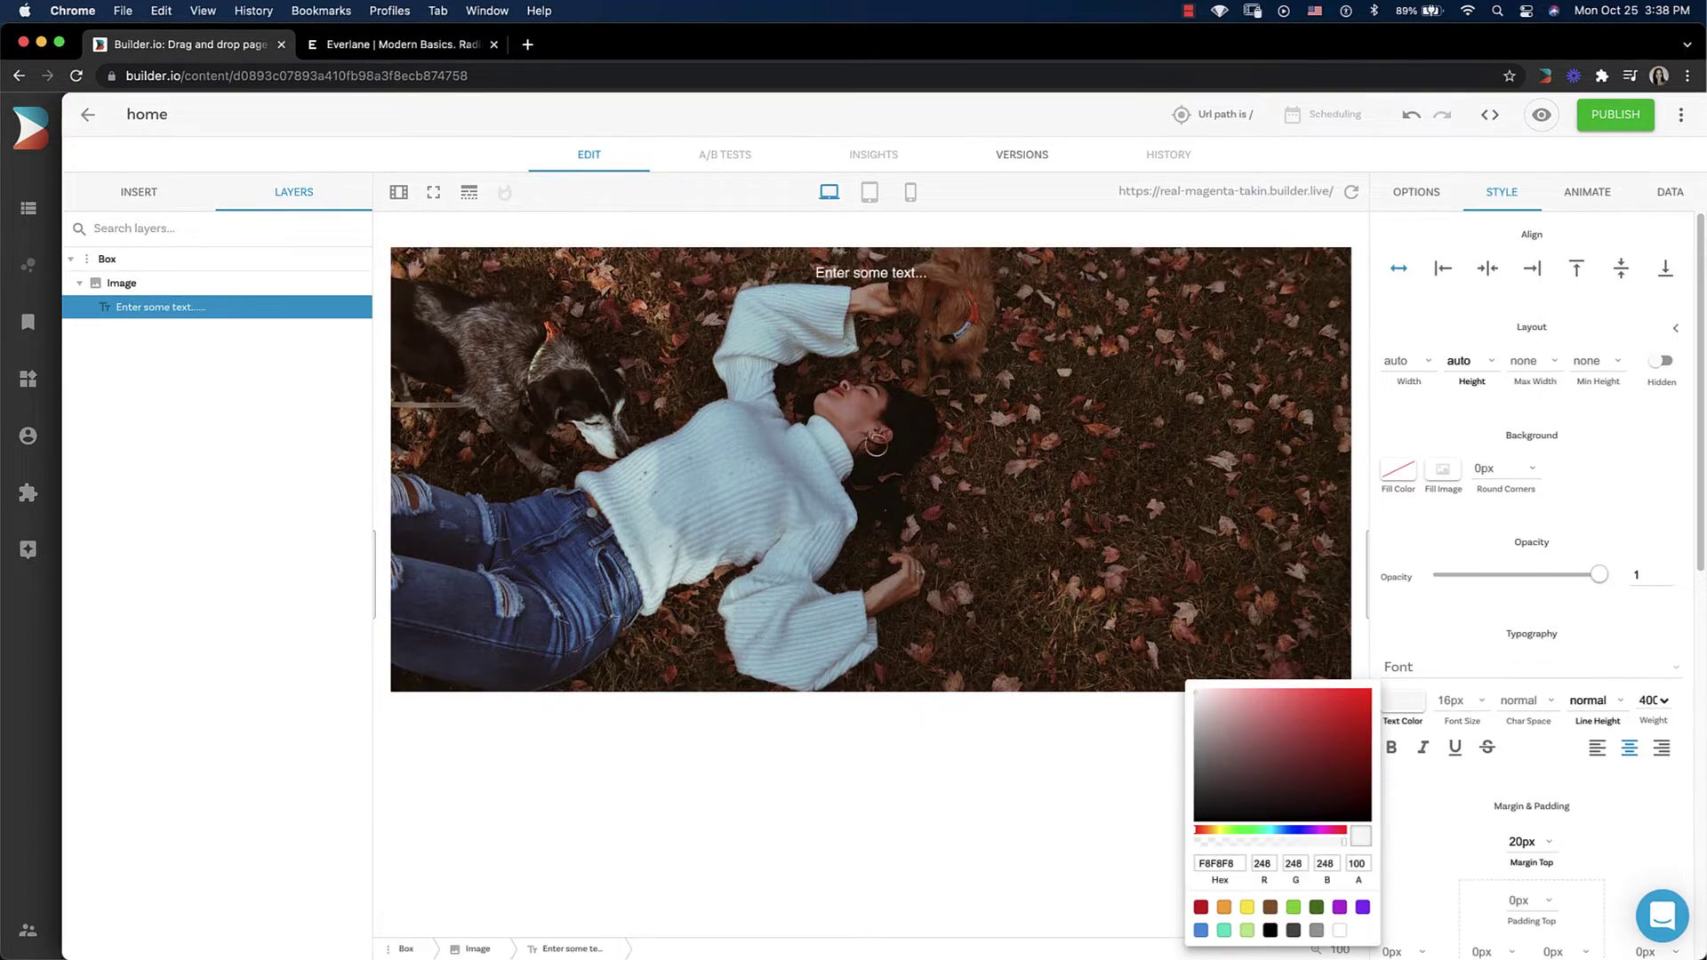
click(1468, 709)
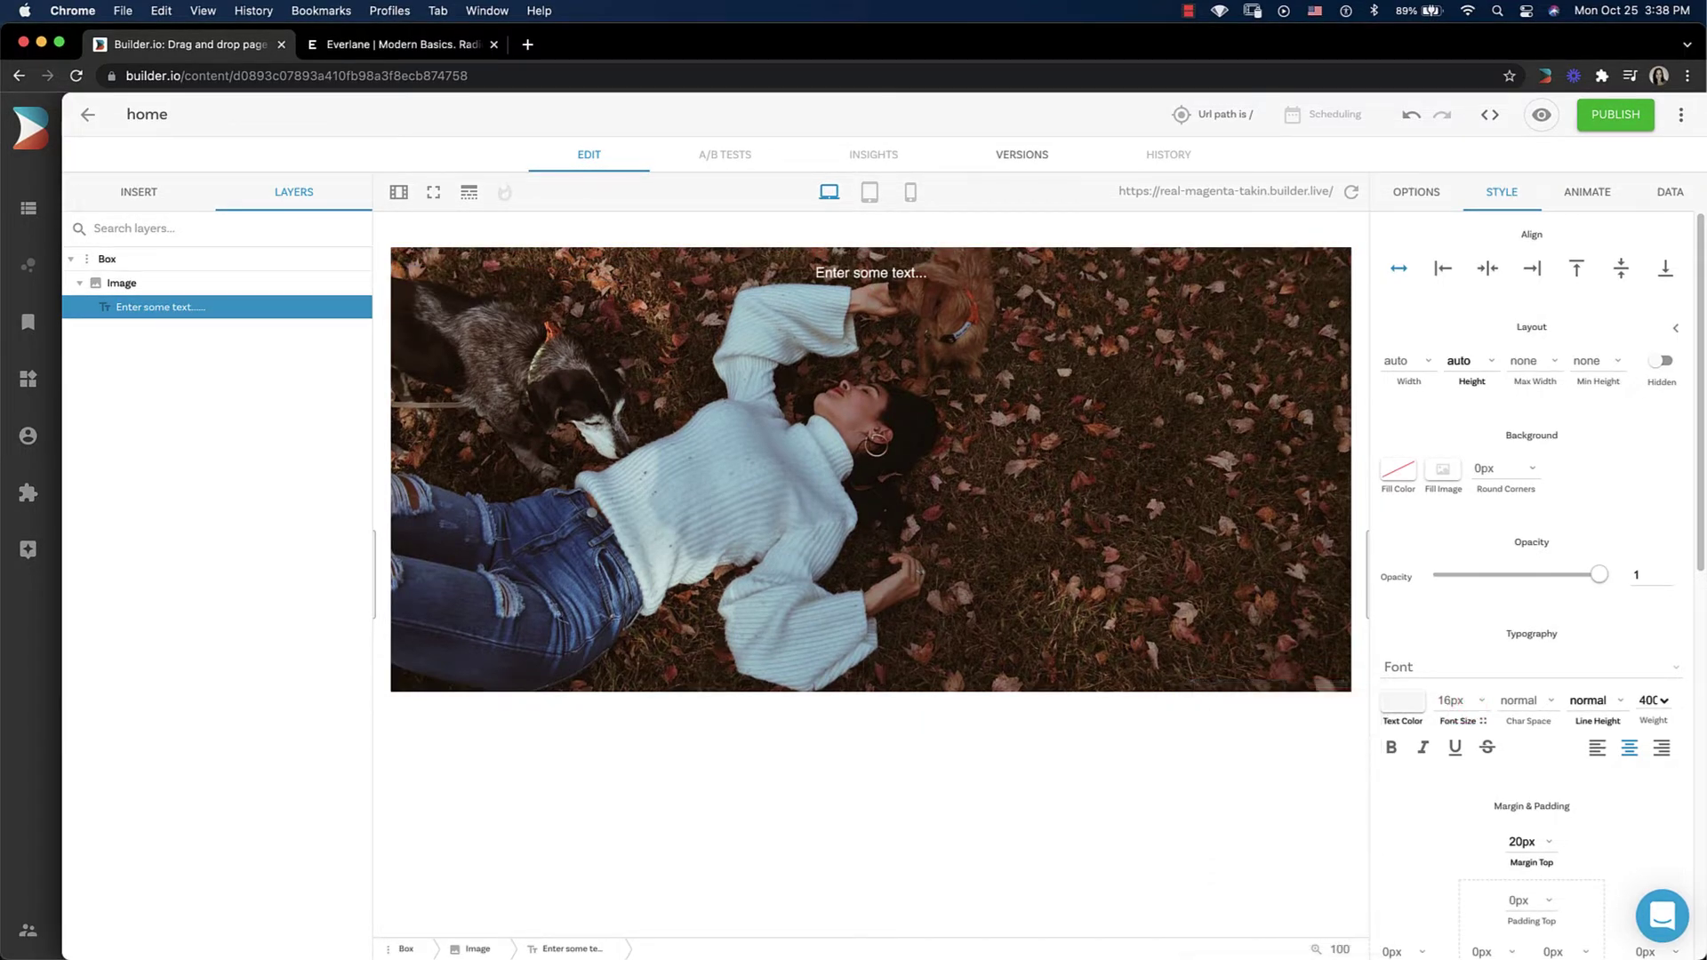
click(1439, 701)
key(Delete)
key(Delete)
text(50)
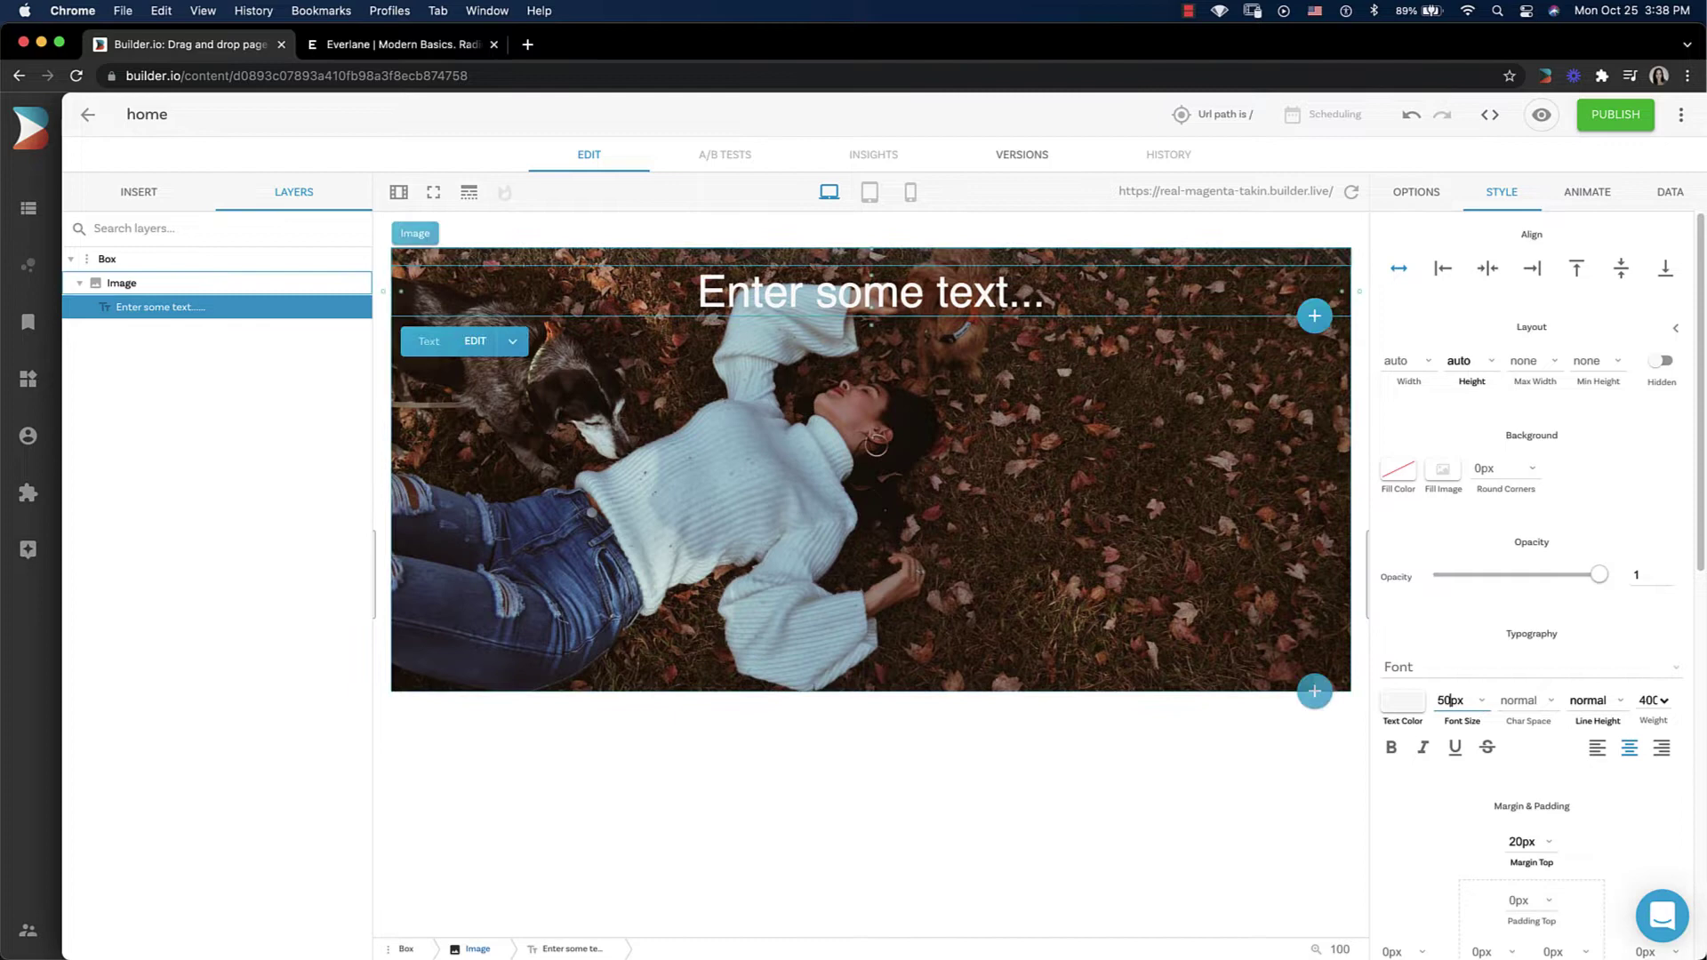
key(ctrl+Tab)
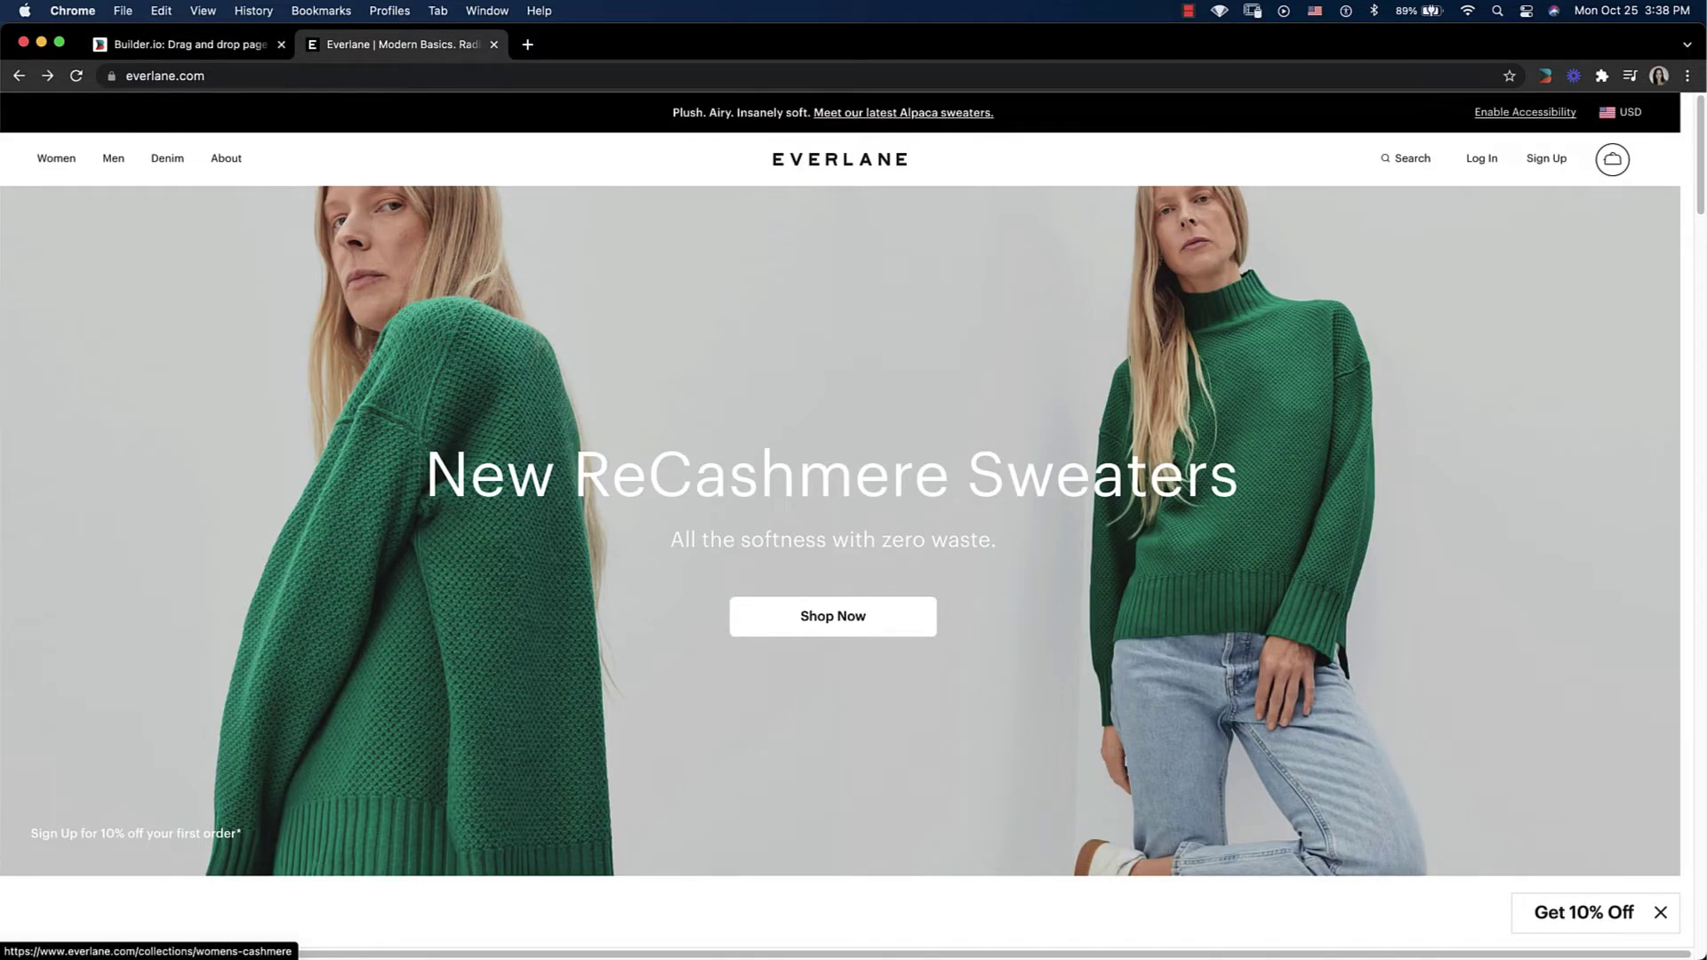
key(ctrl+shift+Tab)
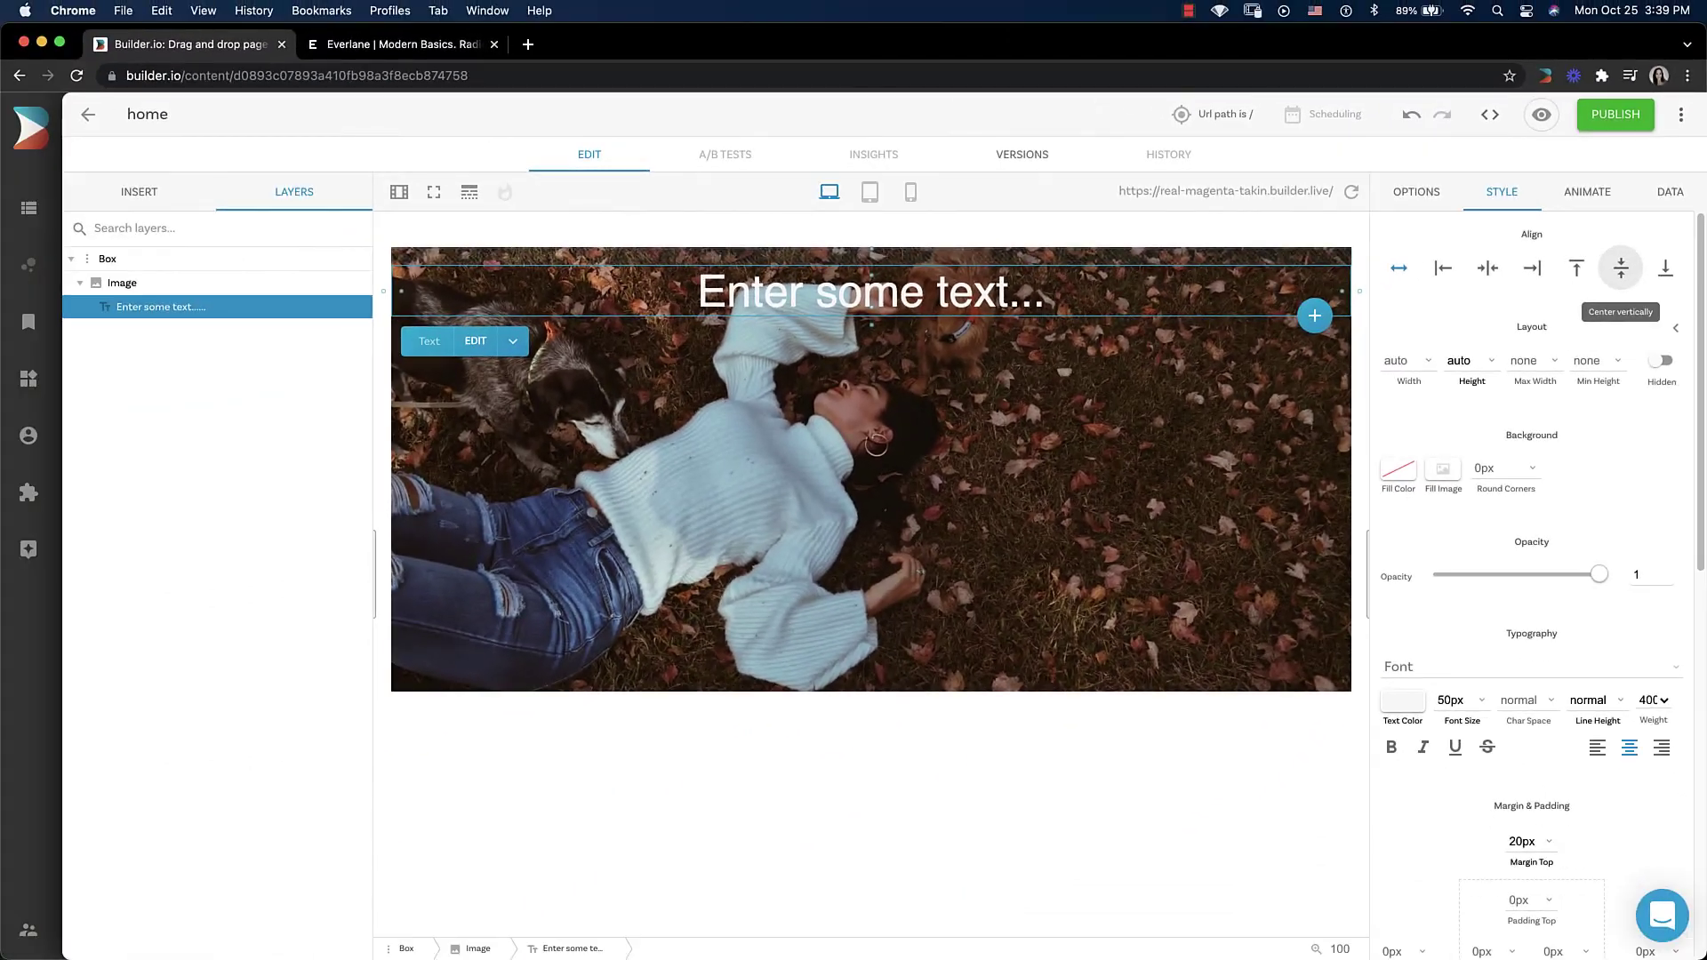
click(1616, 272)
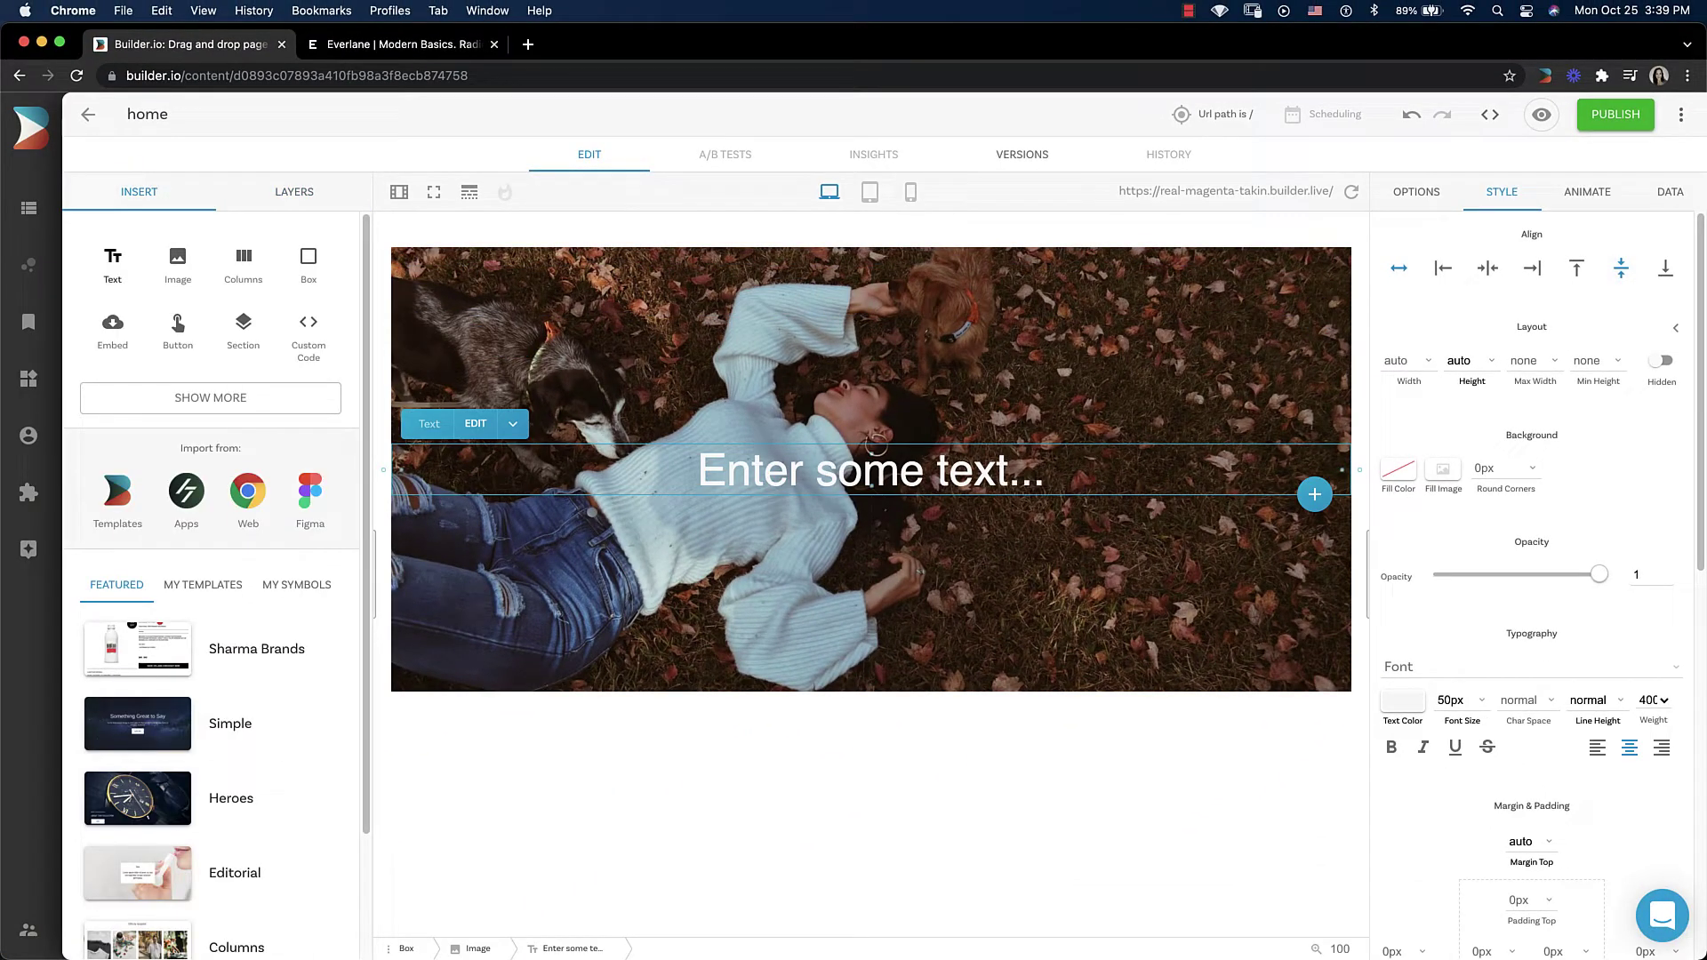
Drop a second text block onto the photo and set its font size to 25px.
drag(112, 262, 838, 515)
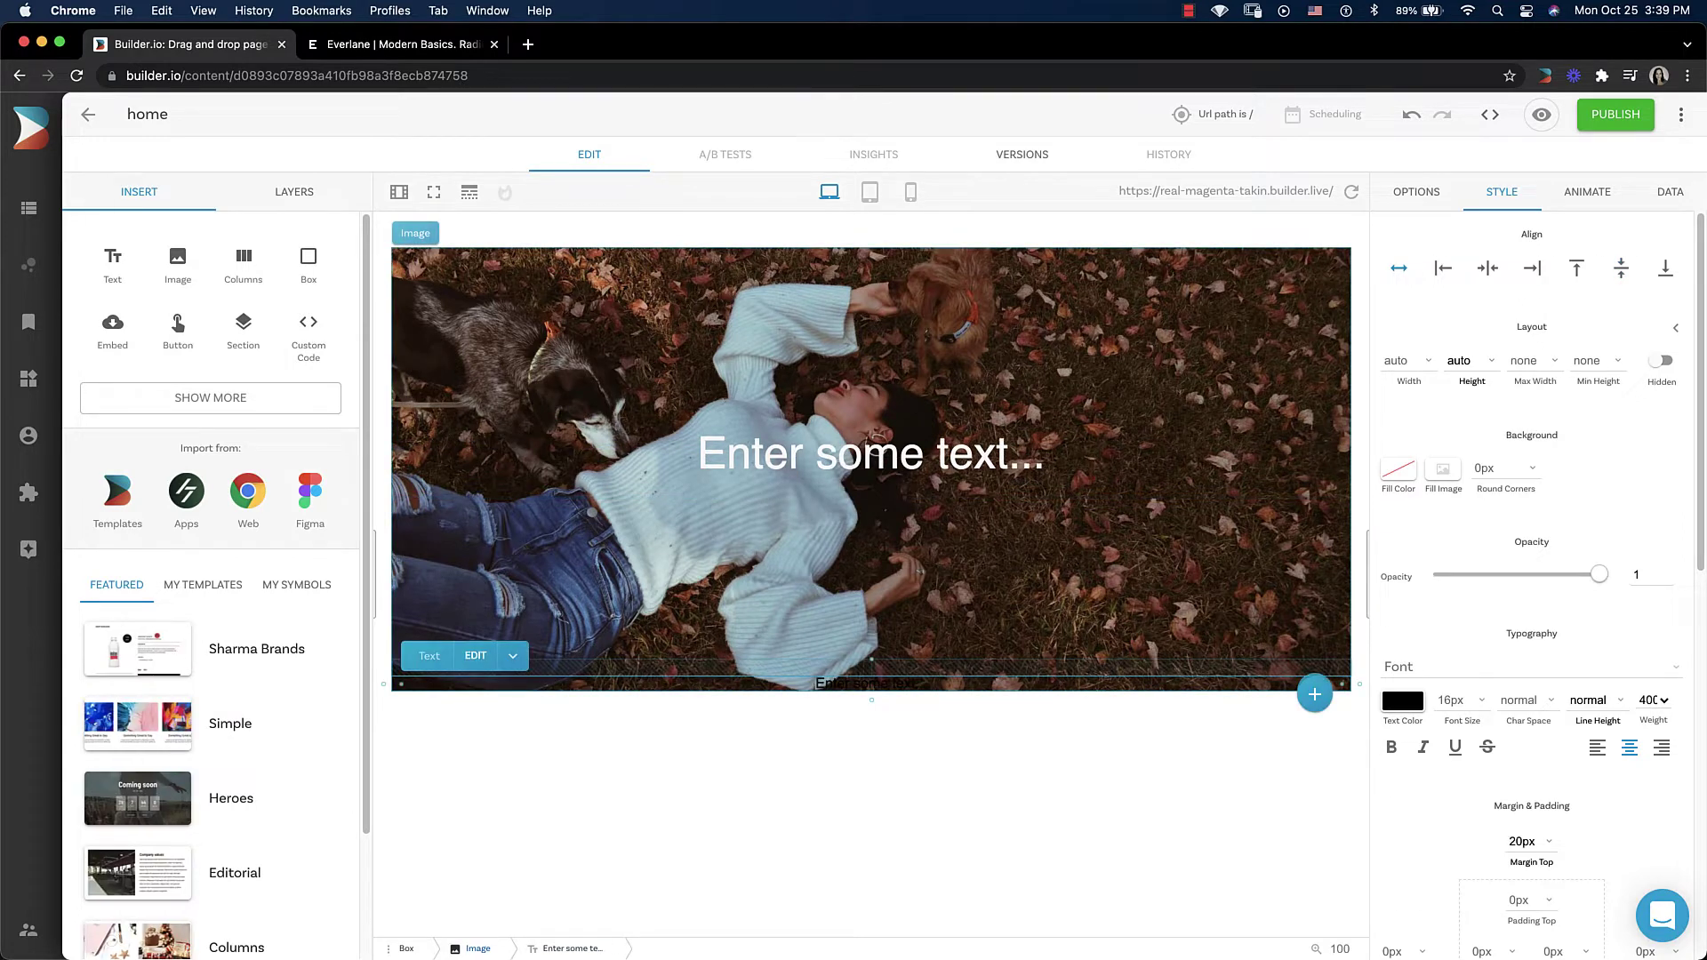
click(1402, 701)
click(1482, 721)
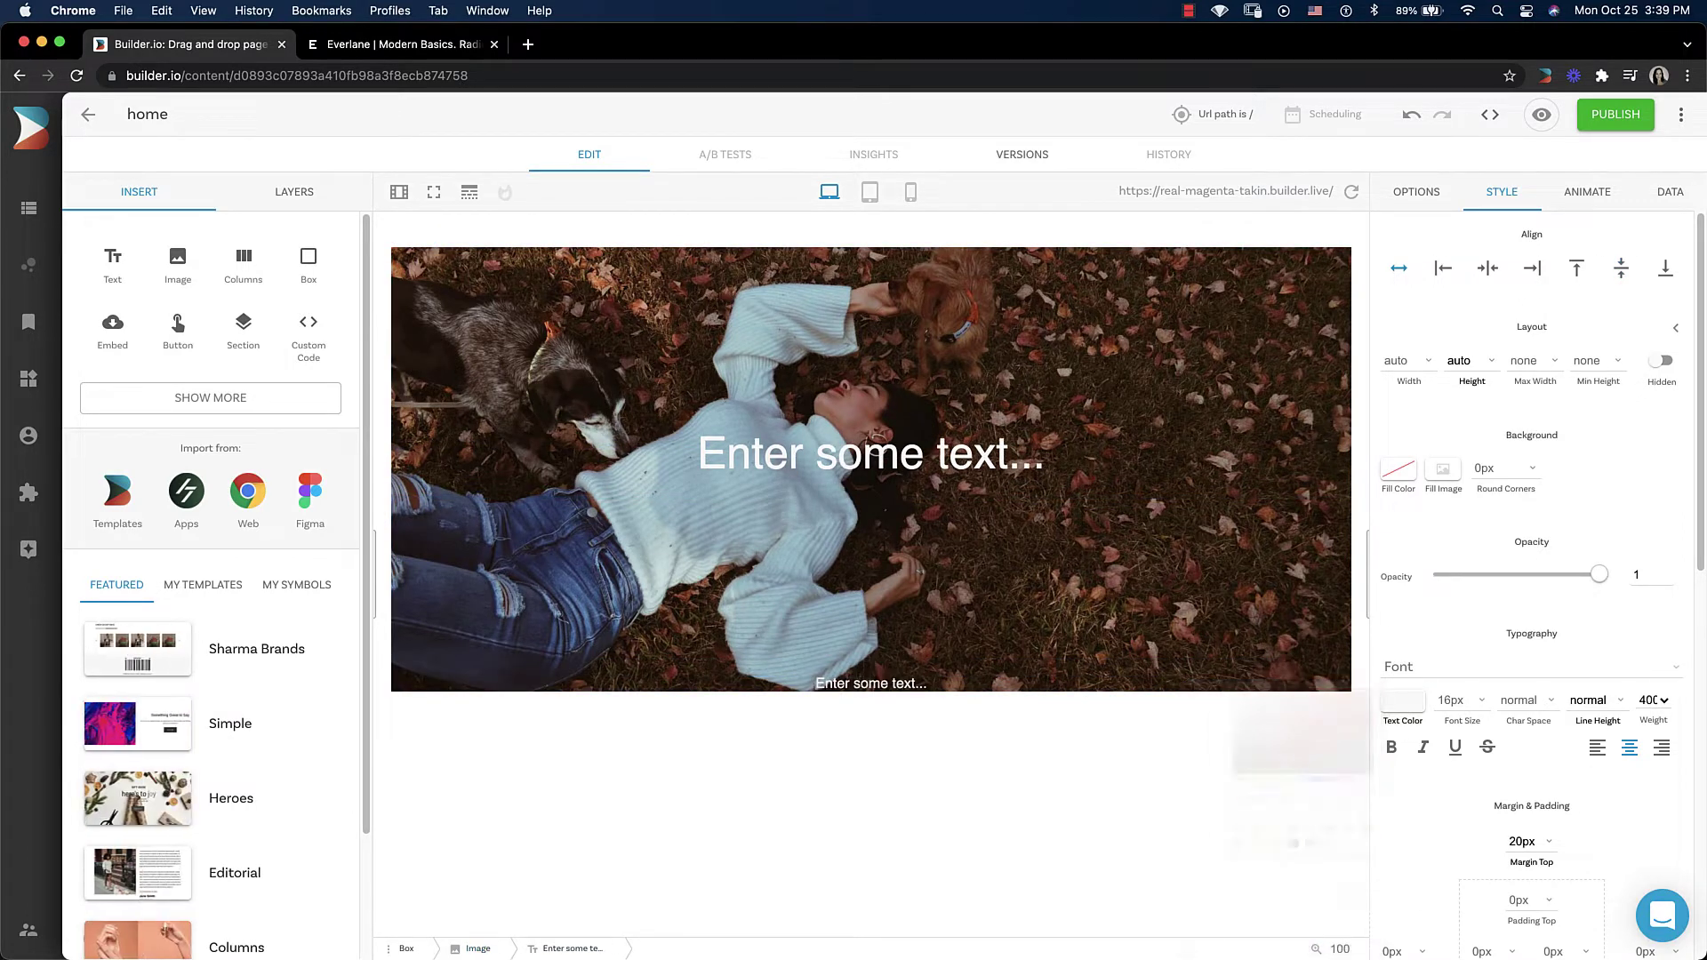
double_click(1444, 700)
key(BackSpace)
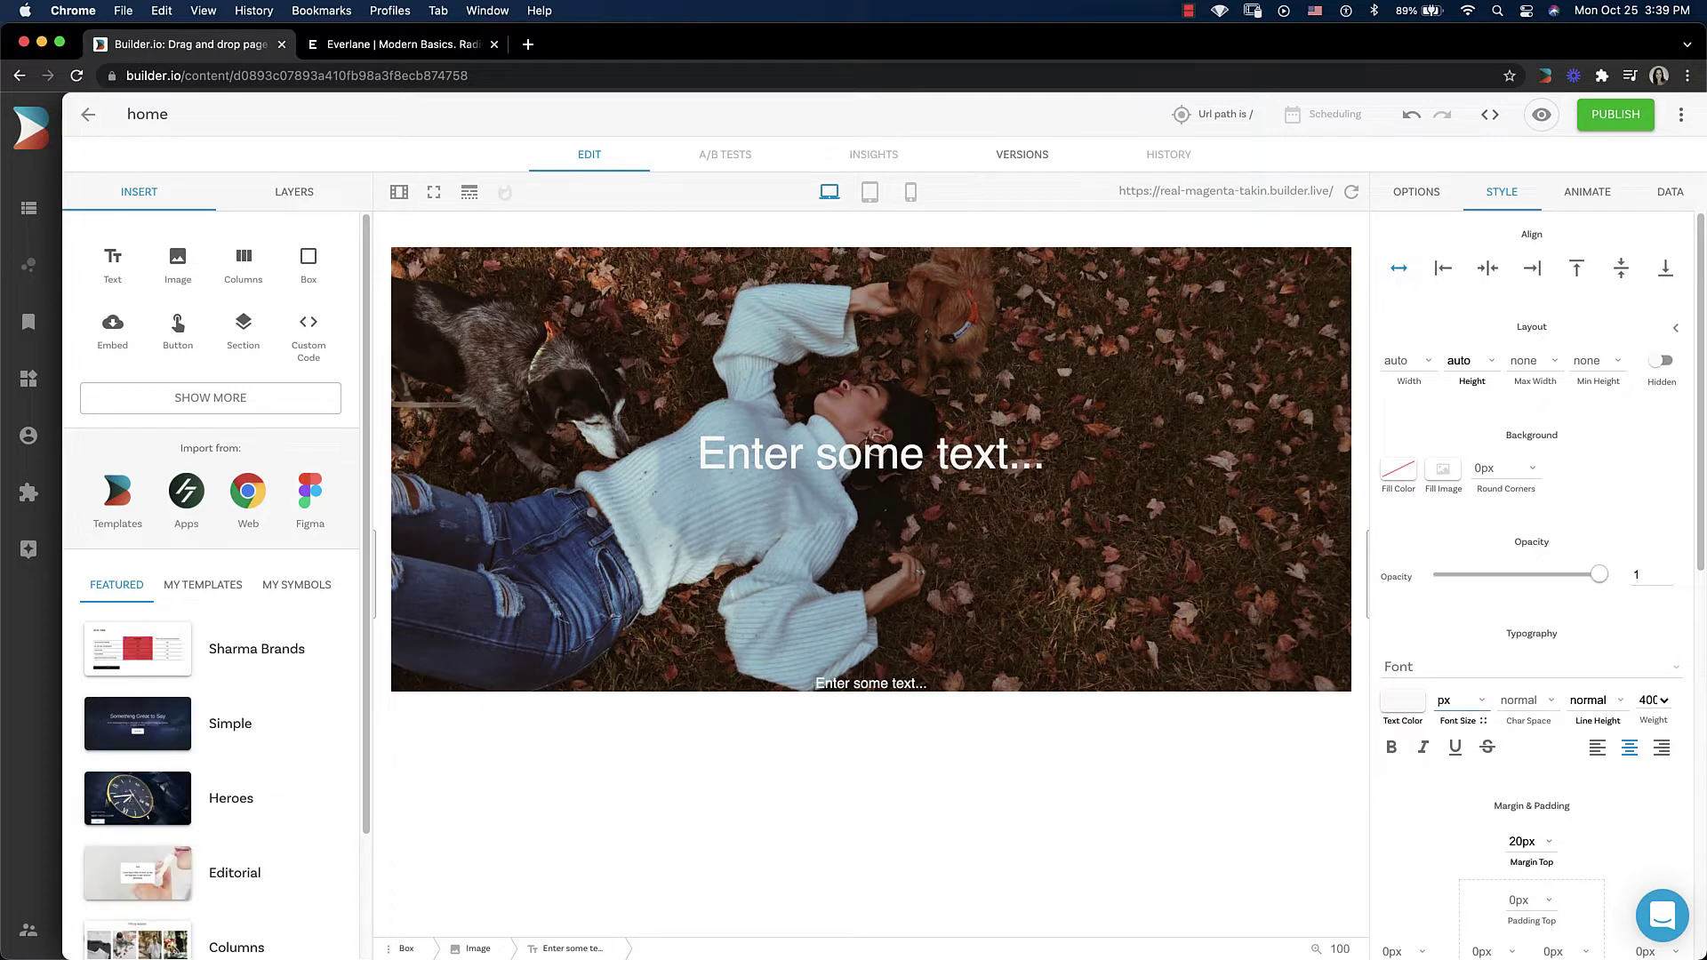
text(25)
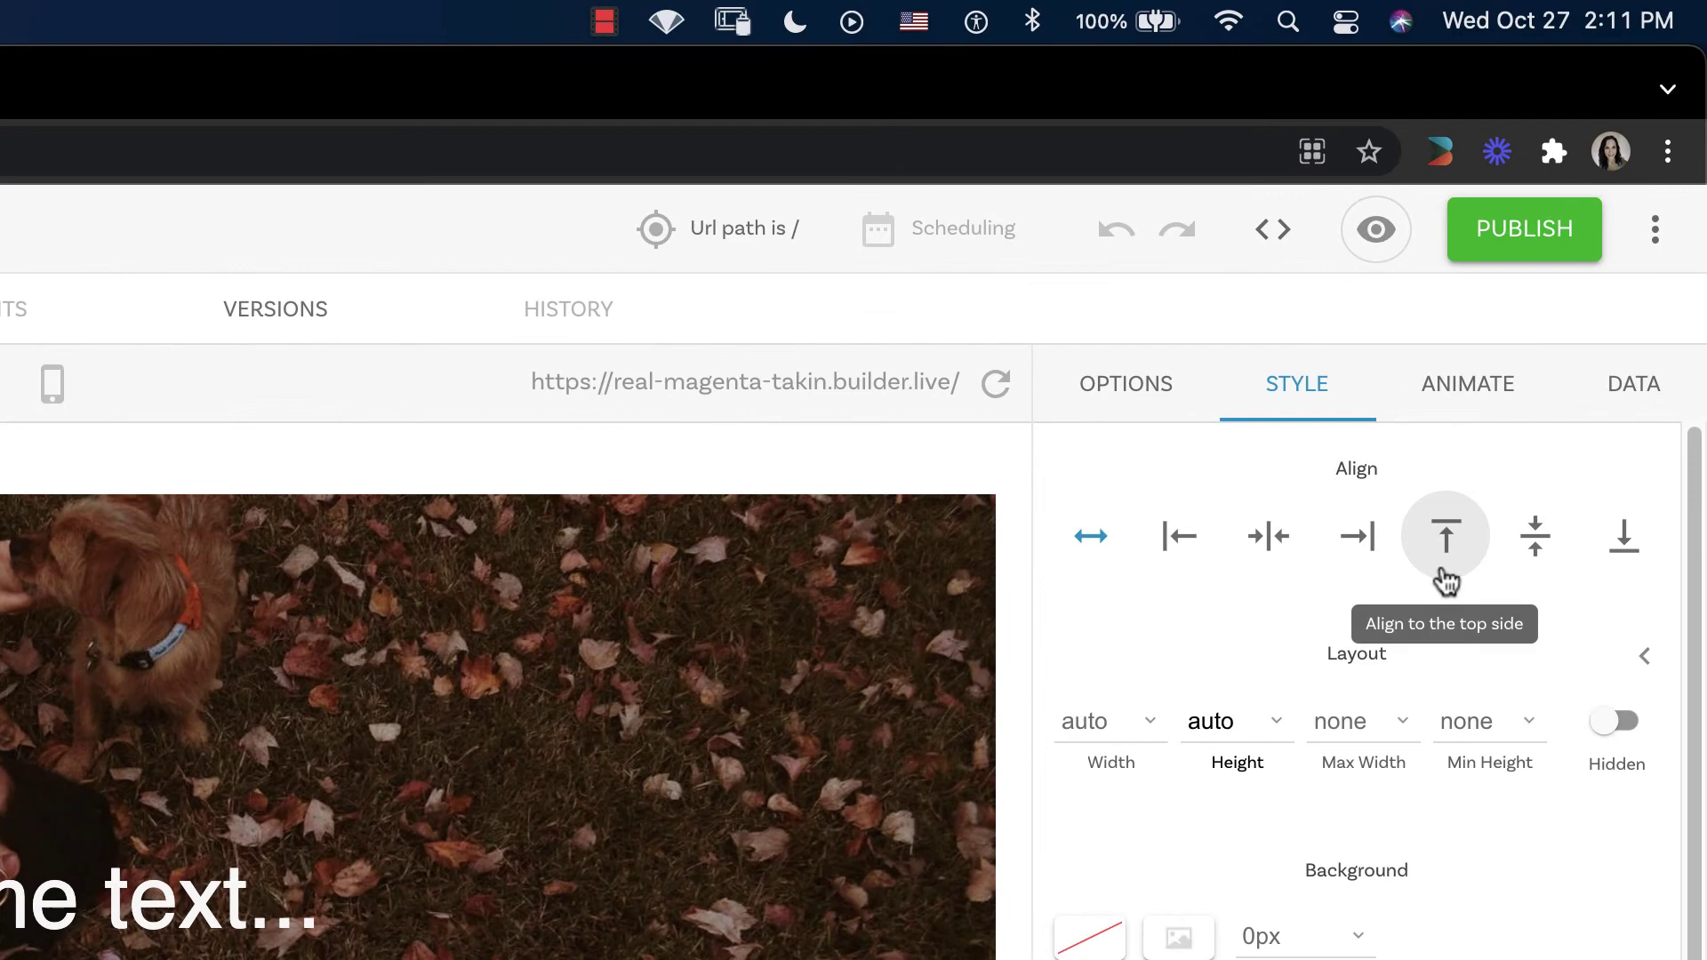
Align the new line to the top and the heading to the bottom so they stack mid-photo.
click(1445, 574)
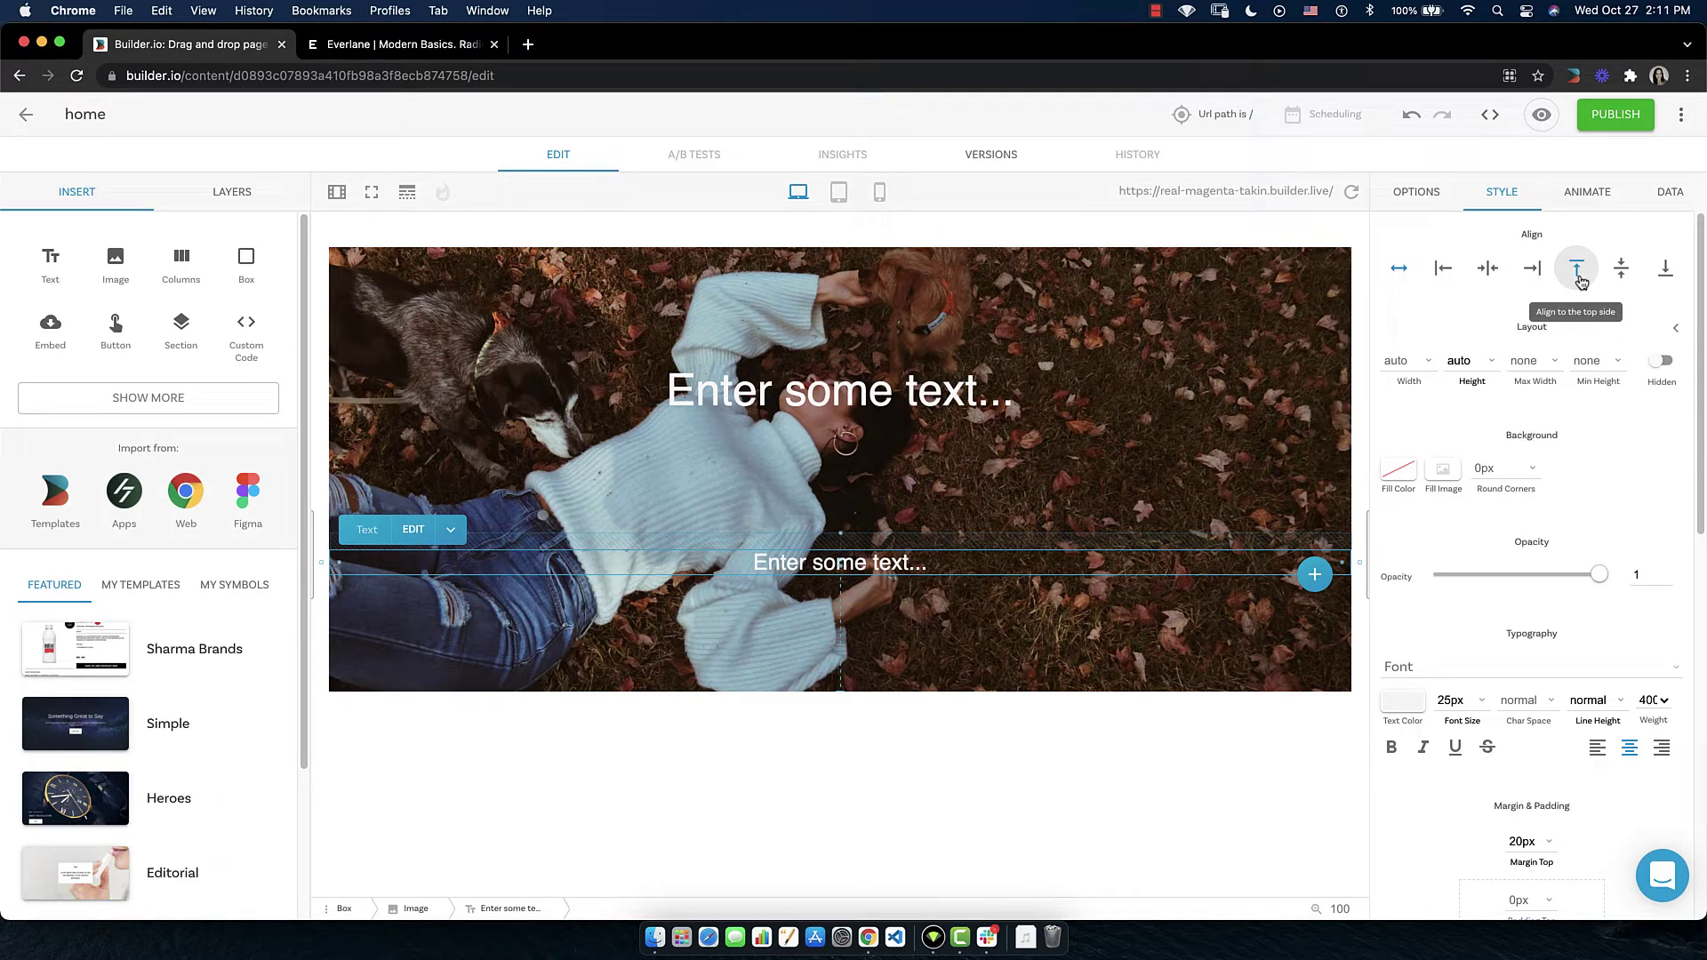
click(932, 396)
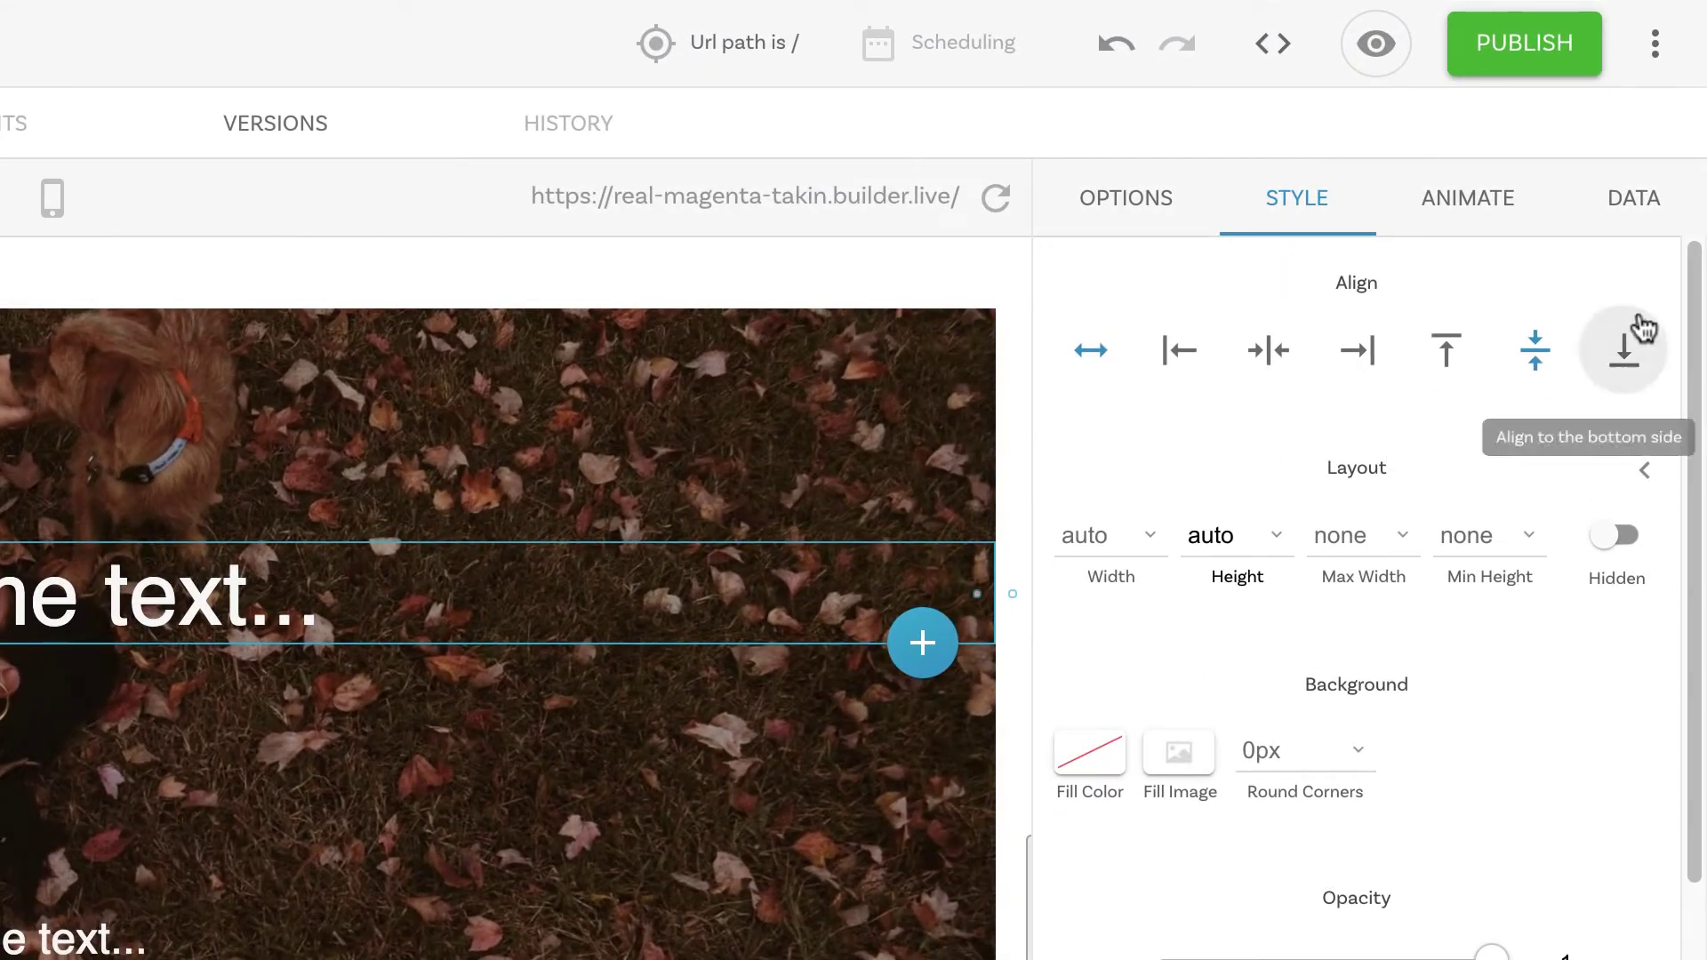
click(1643, 378)
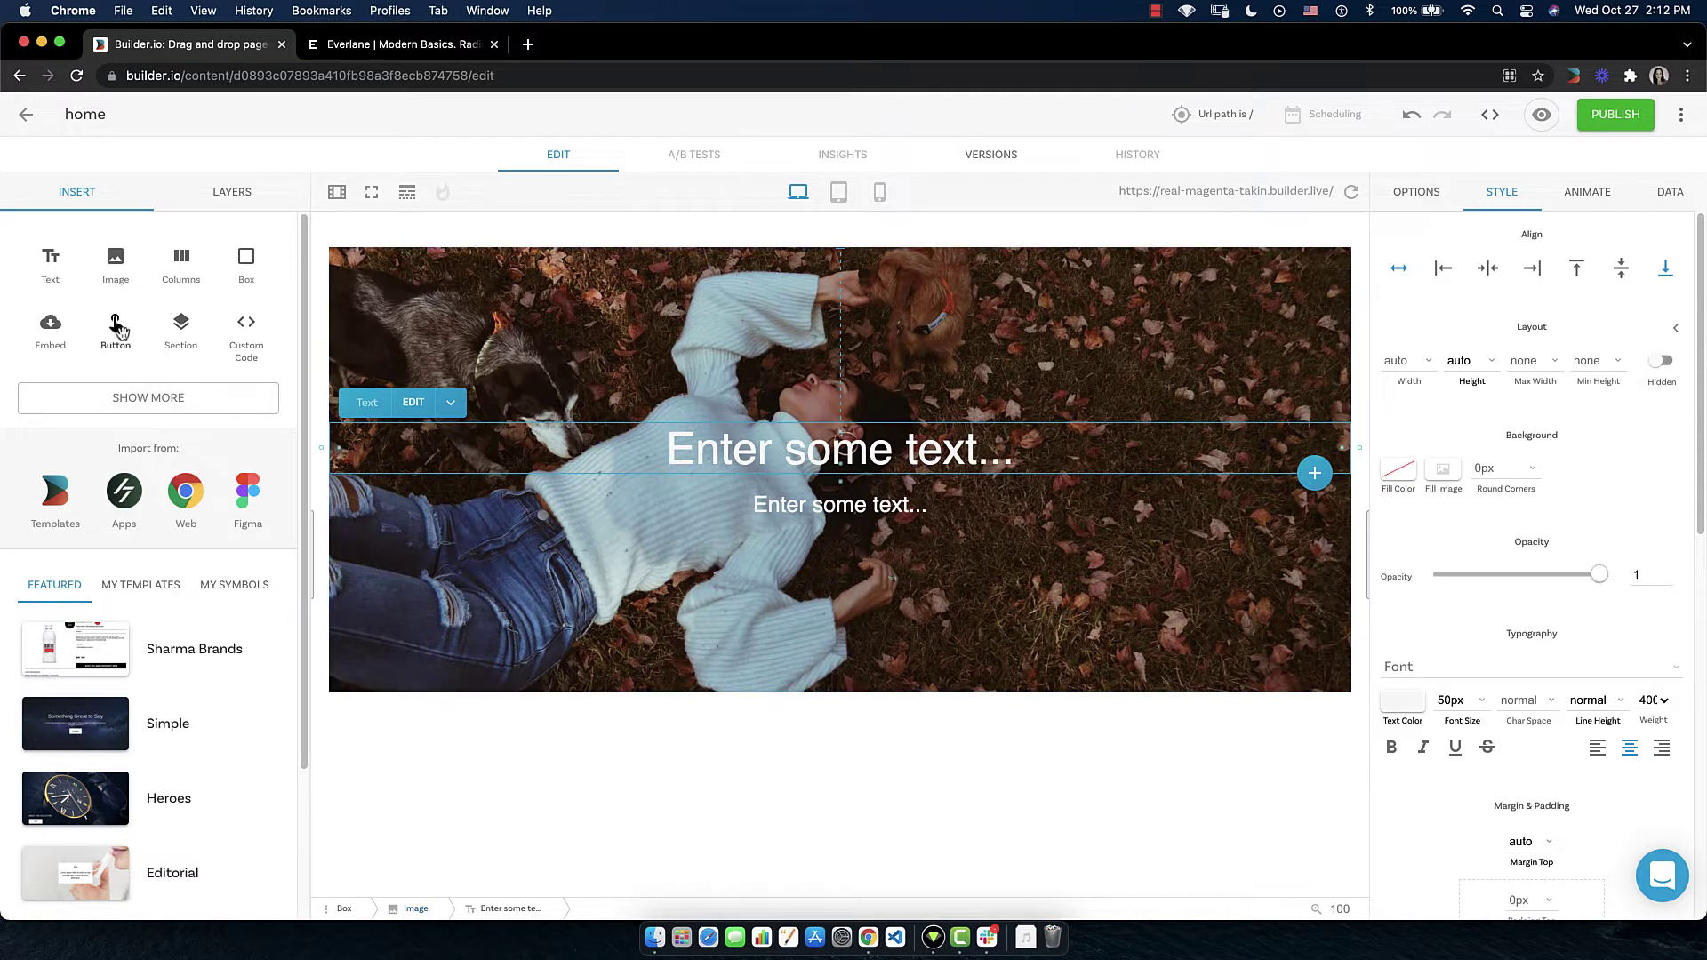
Place a full-width 'Click me!' button on the photo beneath the subheading.
drag(115, 331, 833, 562)
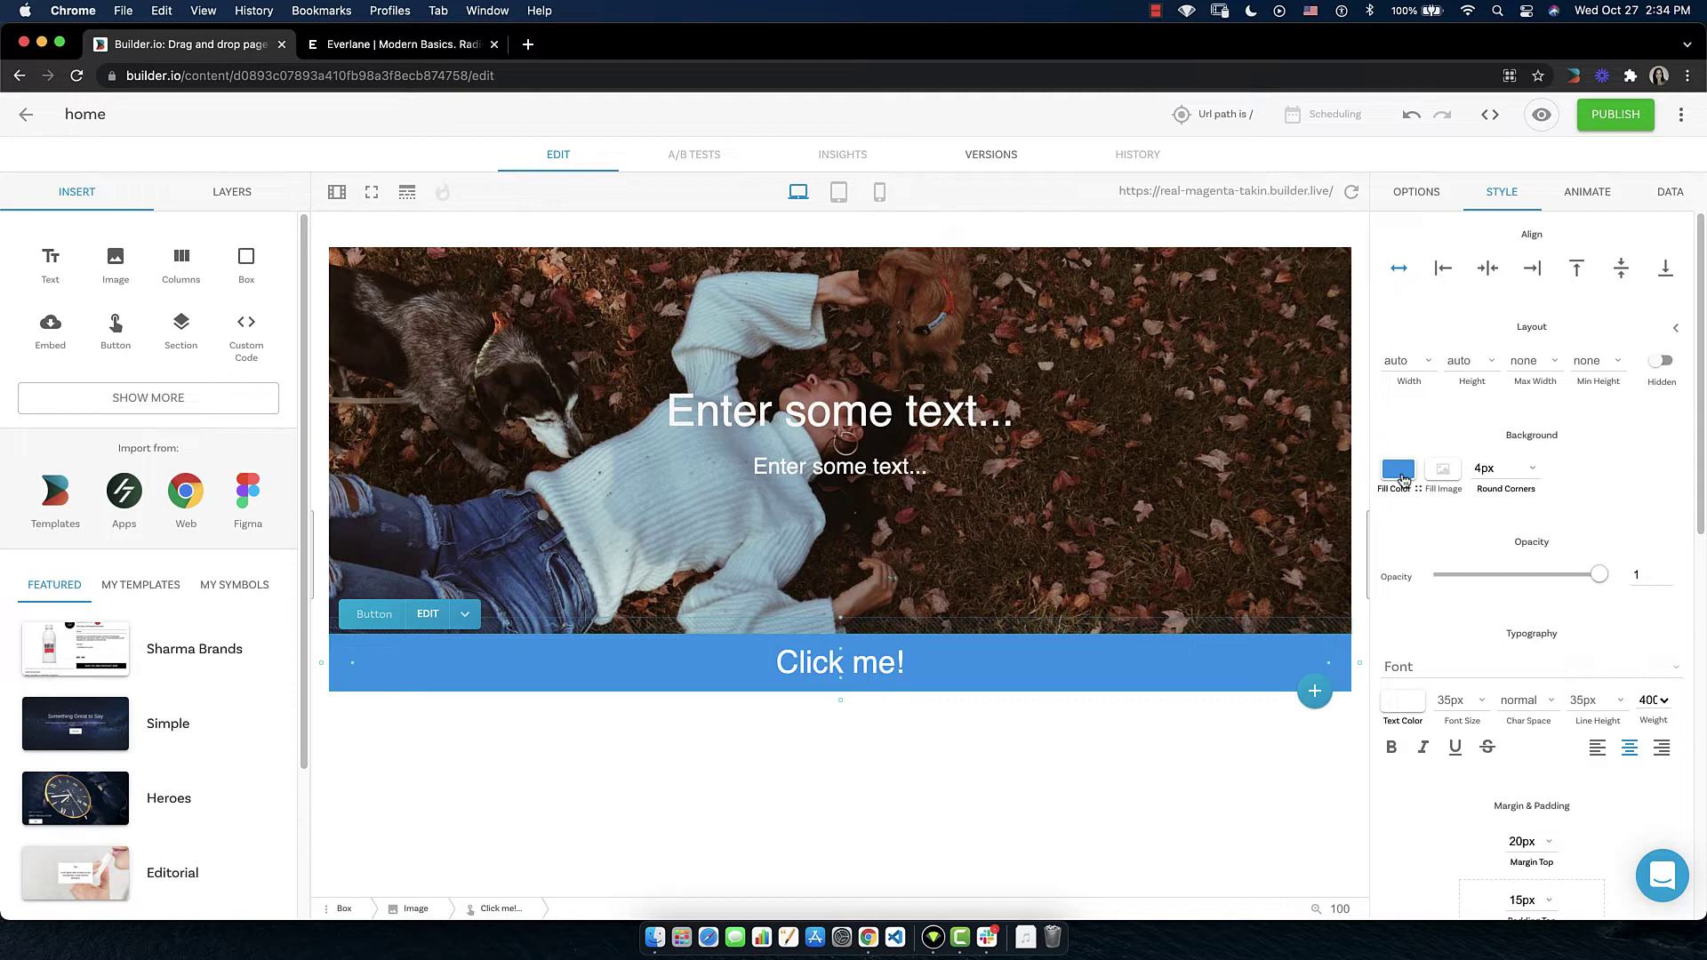
Make the button's background white and its text dark (141414).
click(1402, 480)
click(1194, 476)
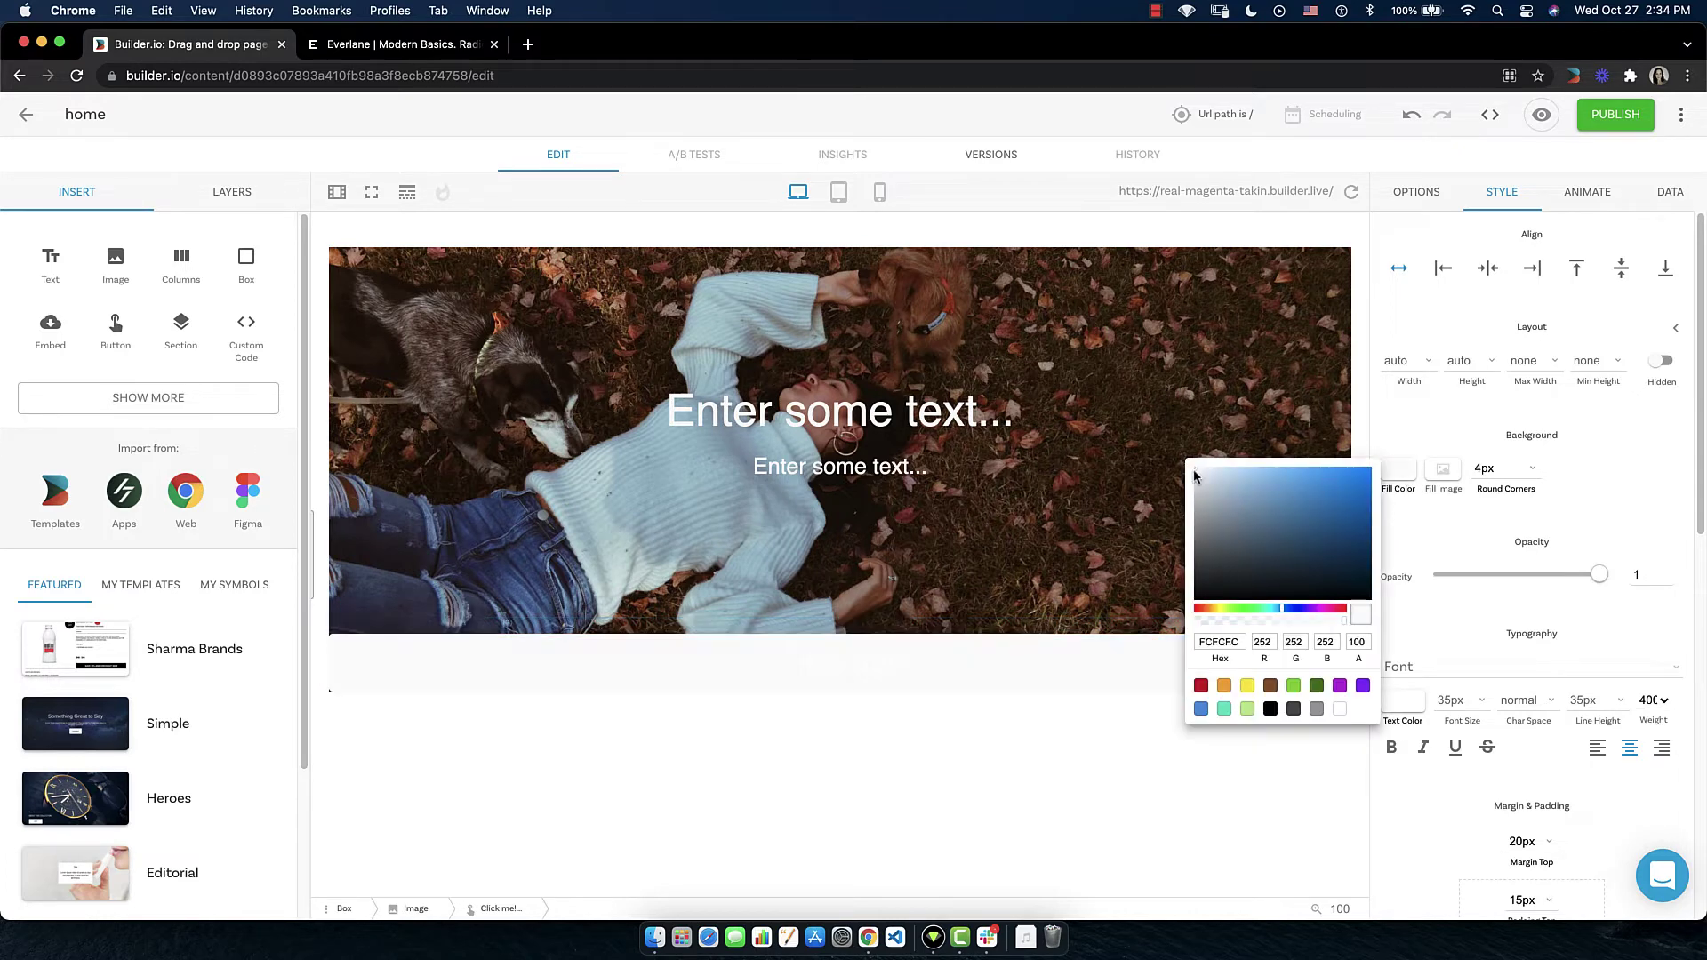
key(Escape)
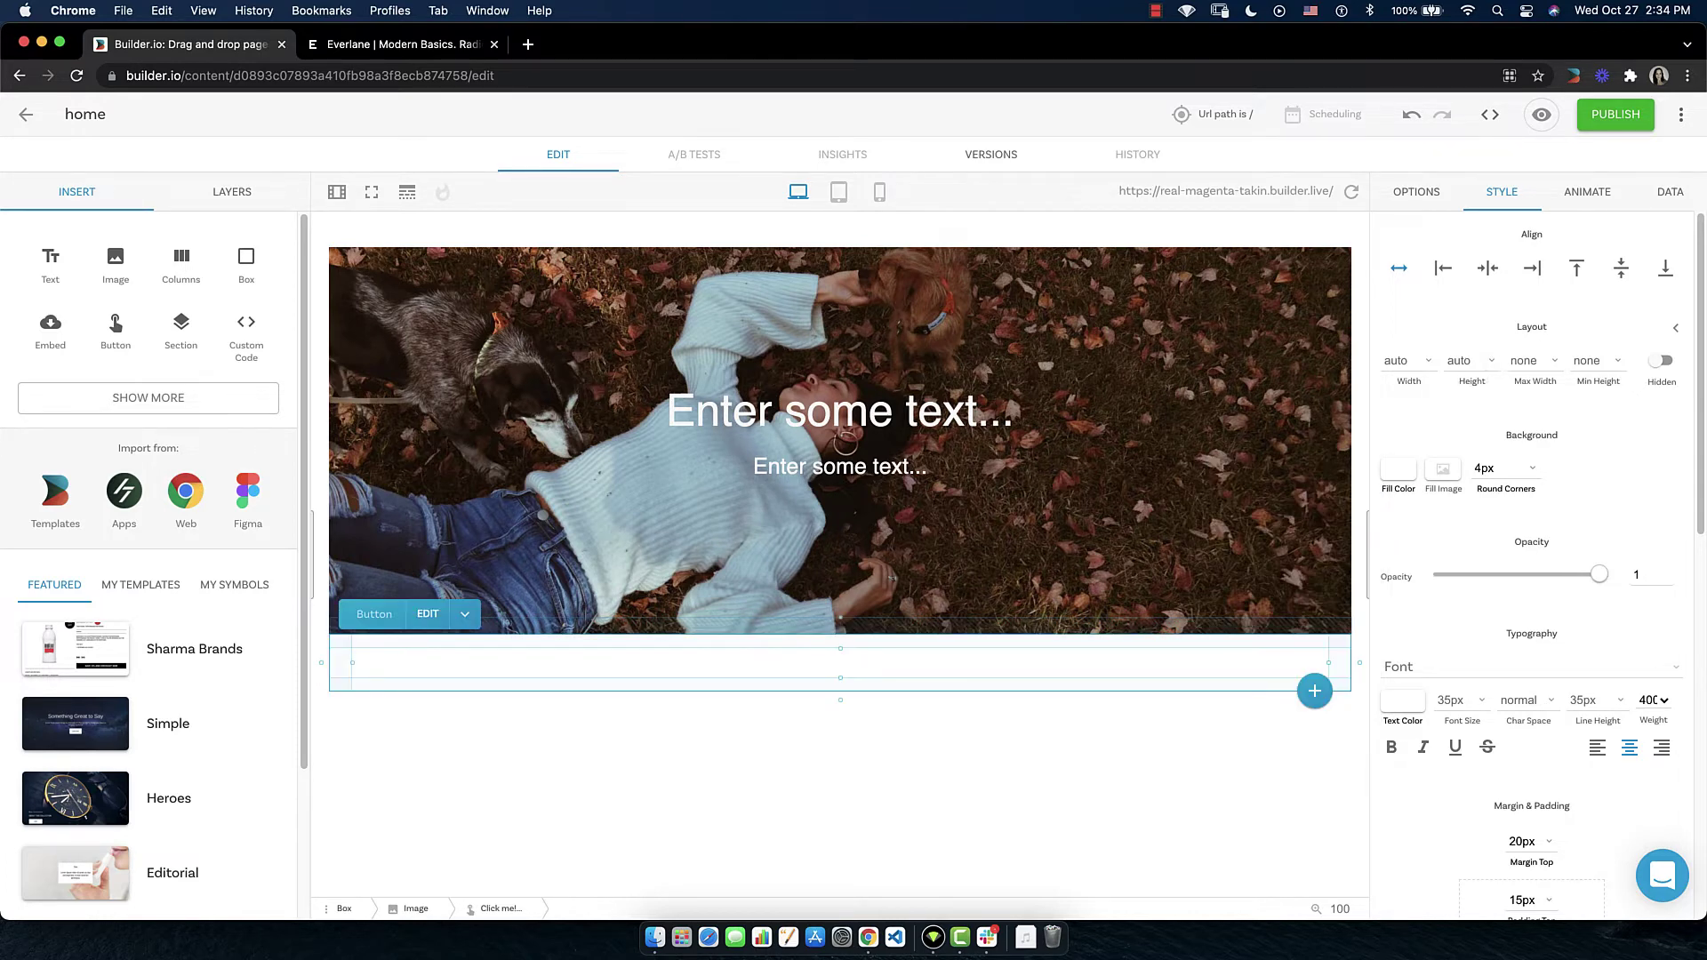
click(1402, 700)
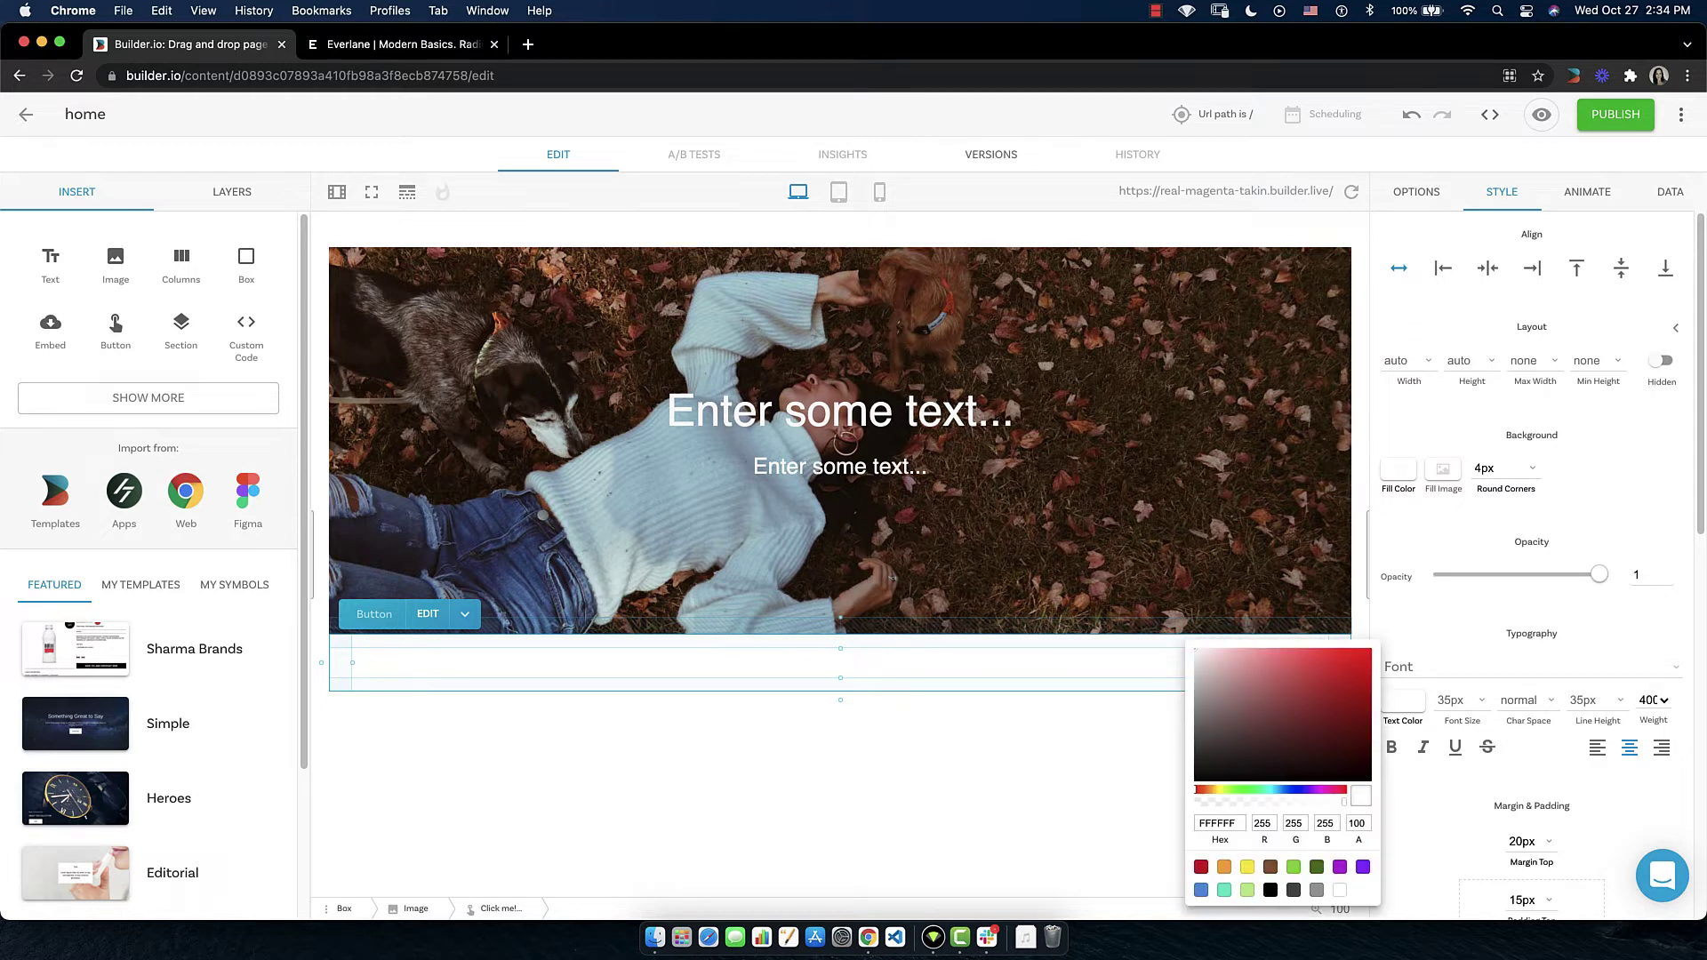
click(1195, 771)
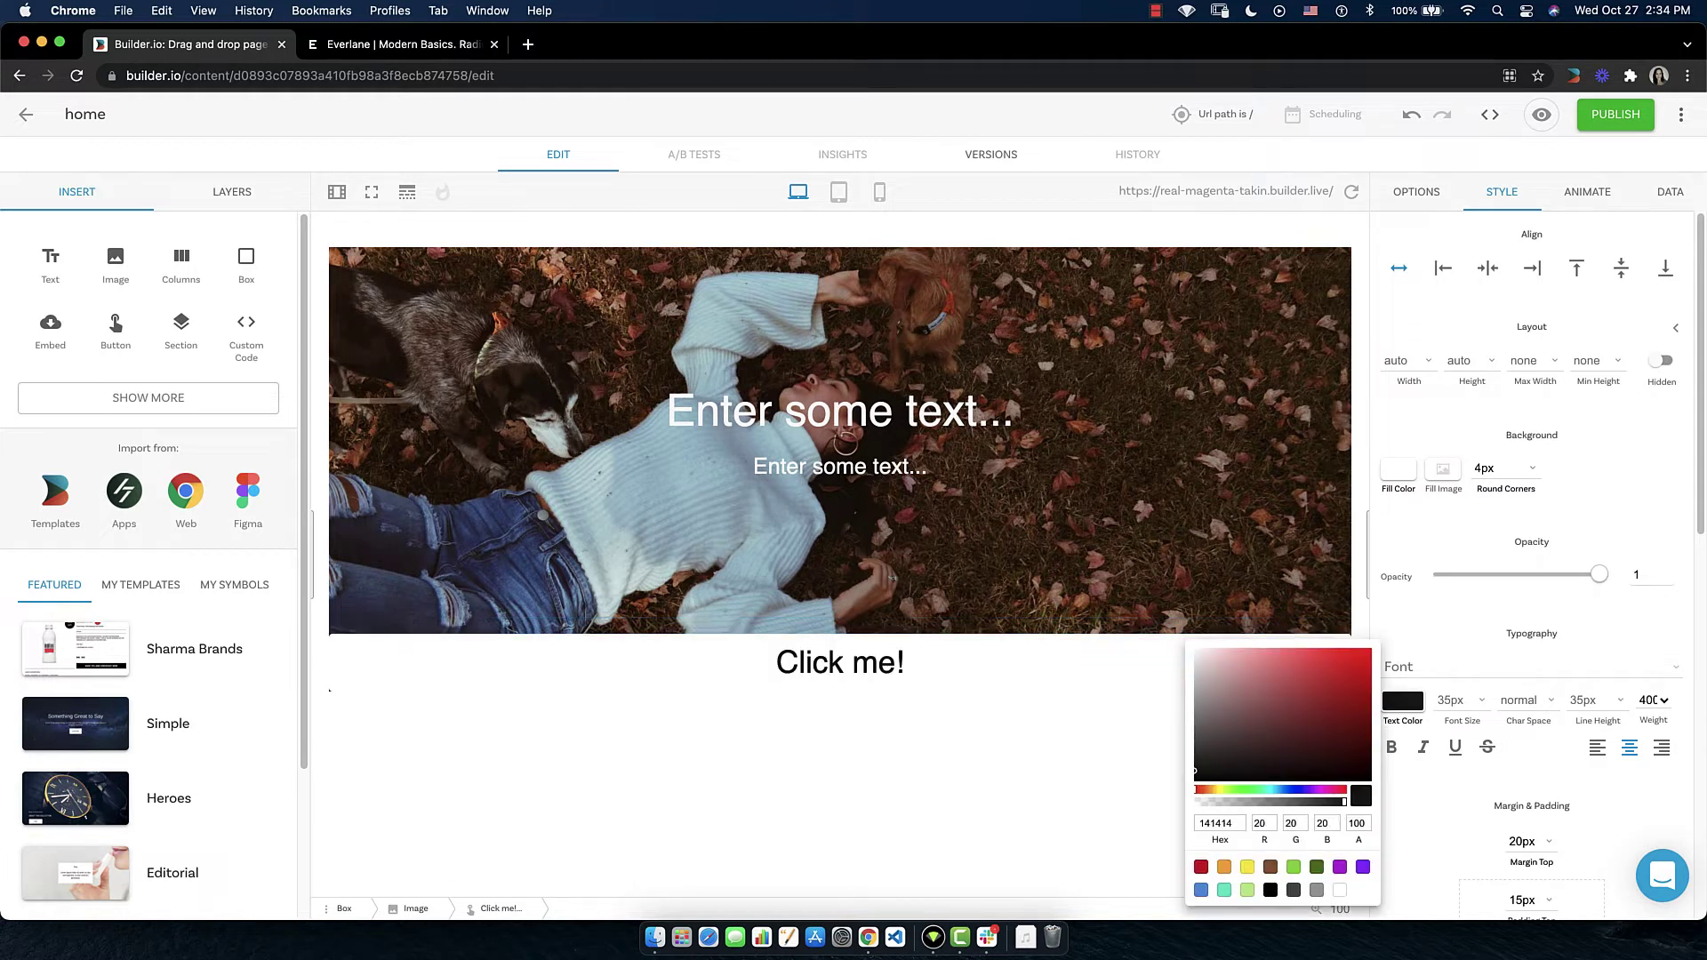
key(Escape)
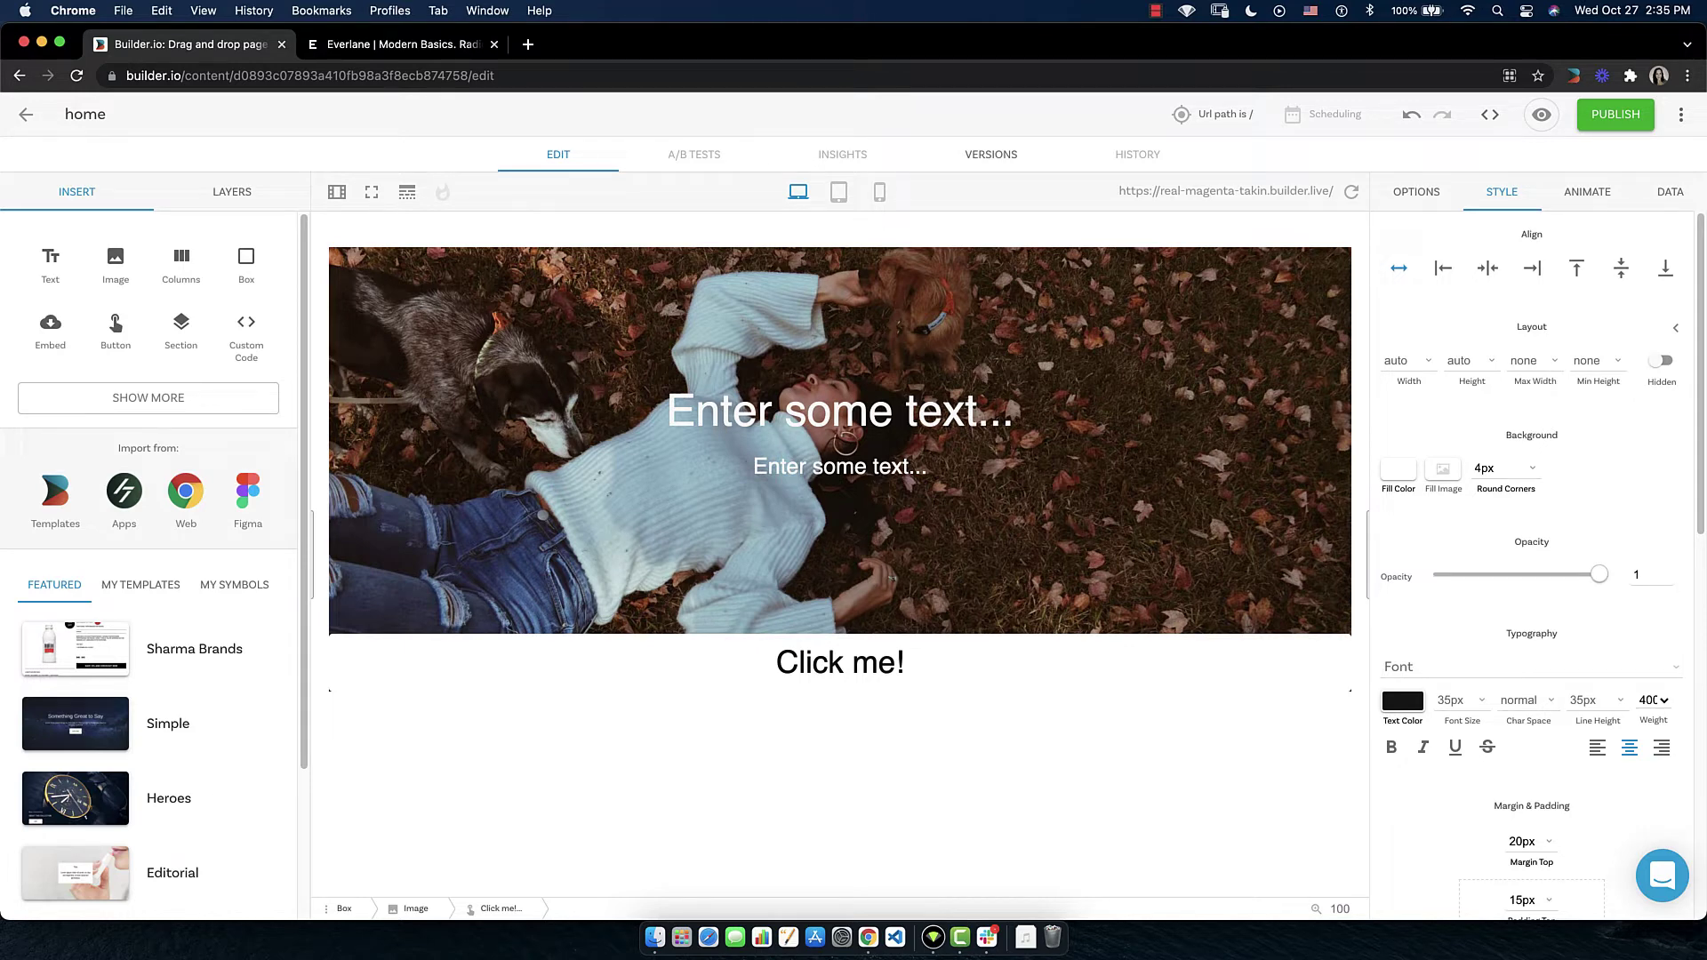
Cap the button's maximum width at 200px.
click(1524, 360)
text(20000)
key(Delete)
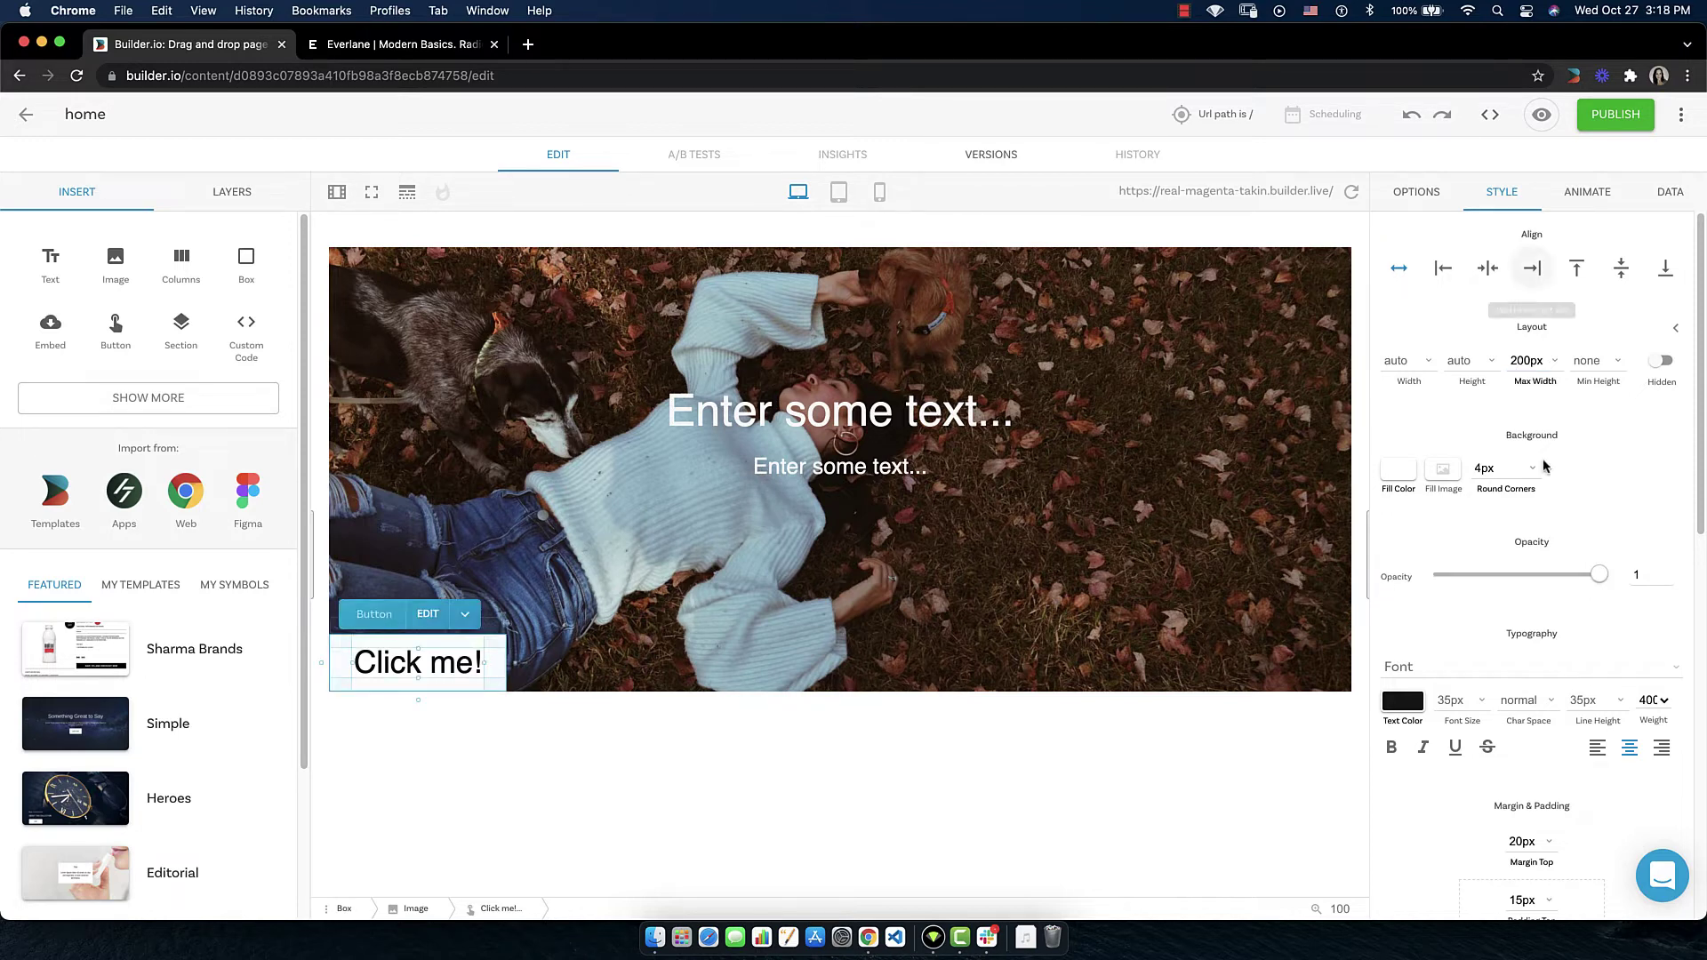
Centre the button horizontally, align it to the top under the subheading, and open its top margin.
click(1471, 281)
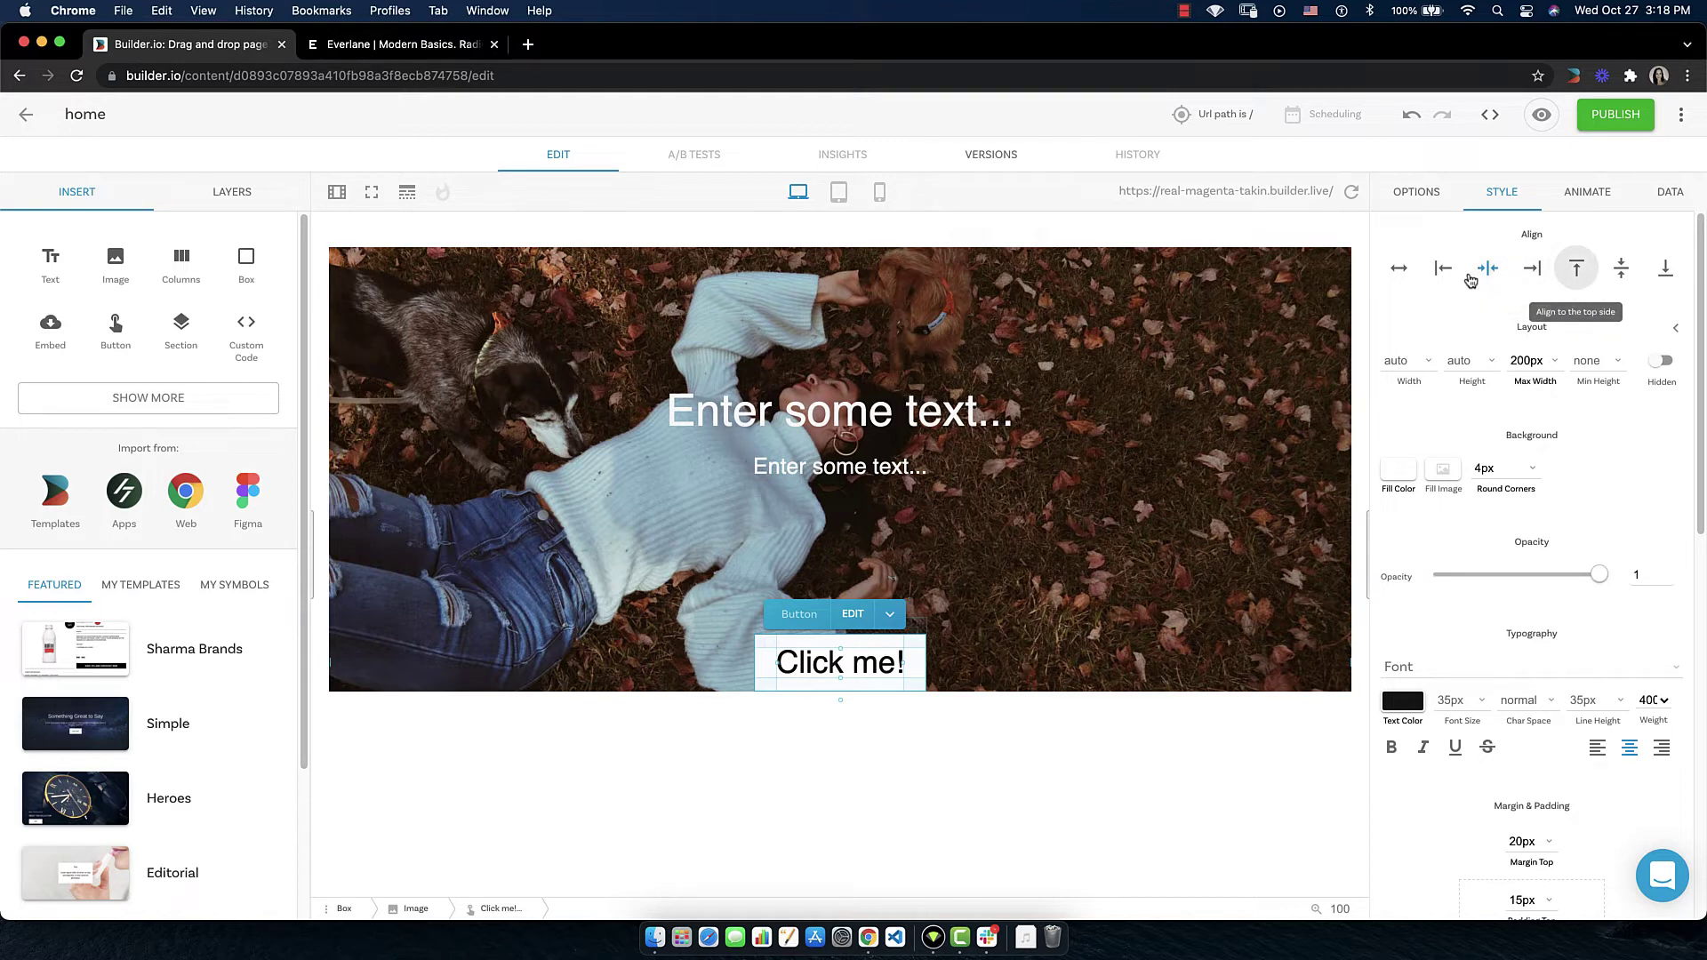
click(1573, 278)
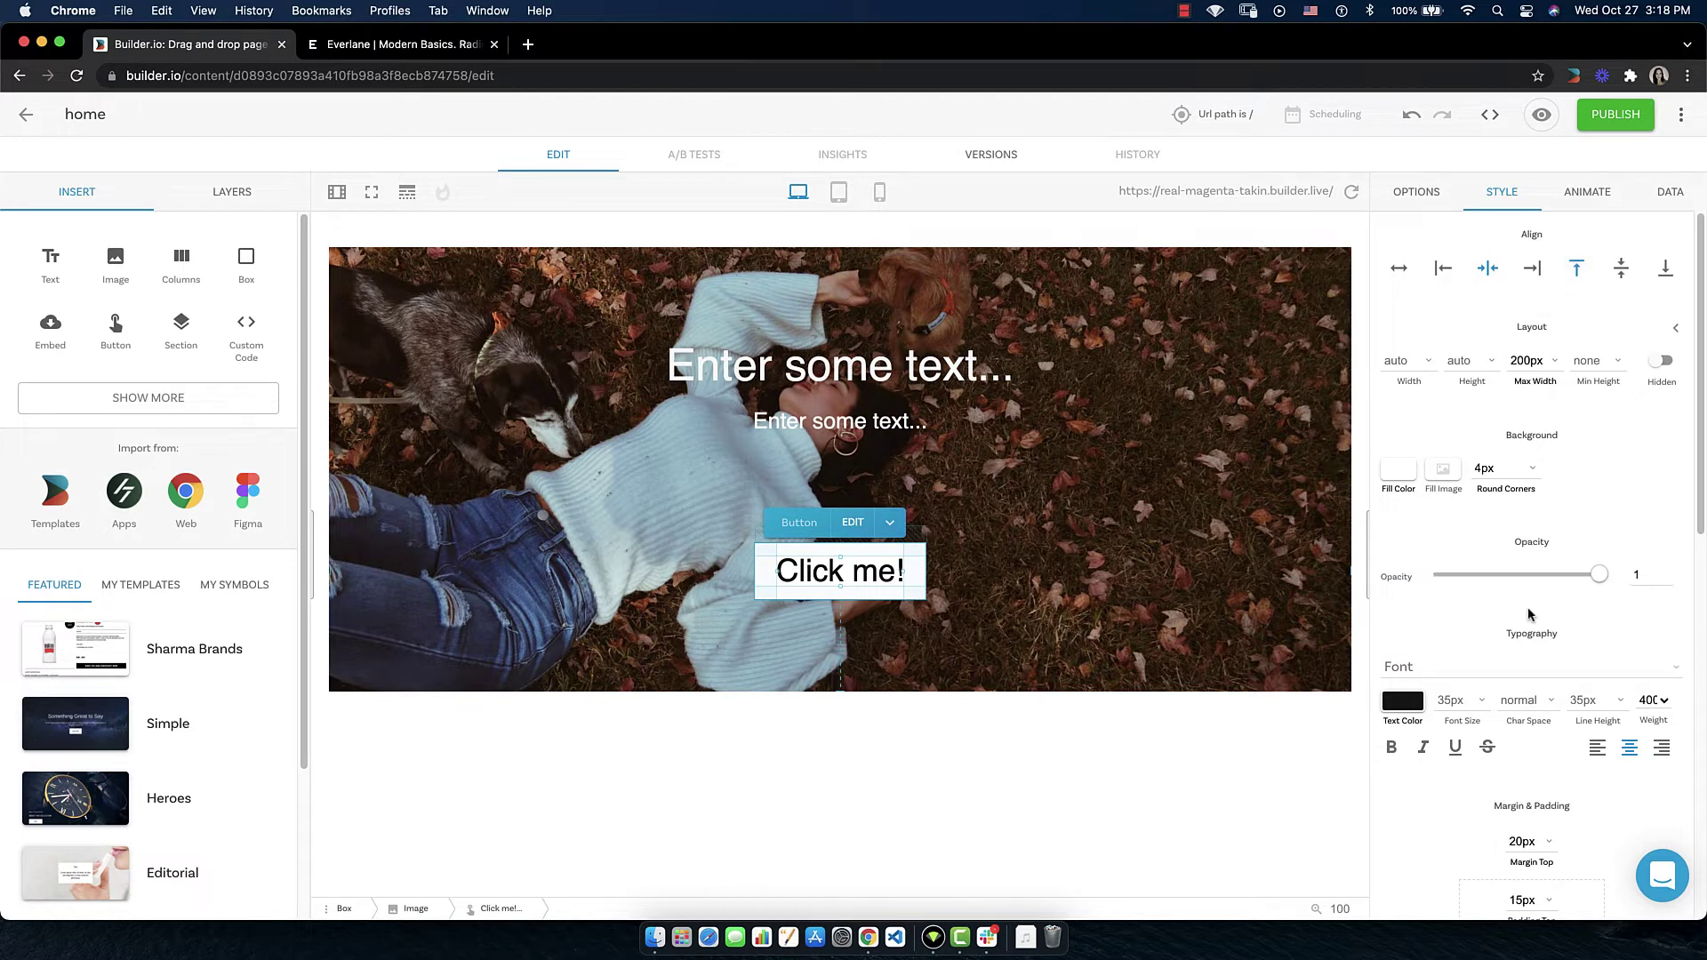
scroll(1529, 616, down, 5)
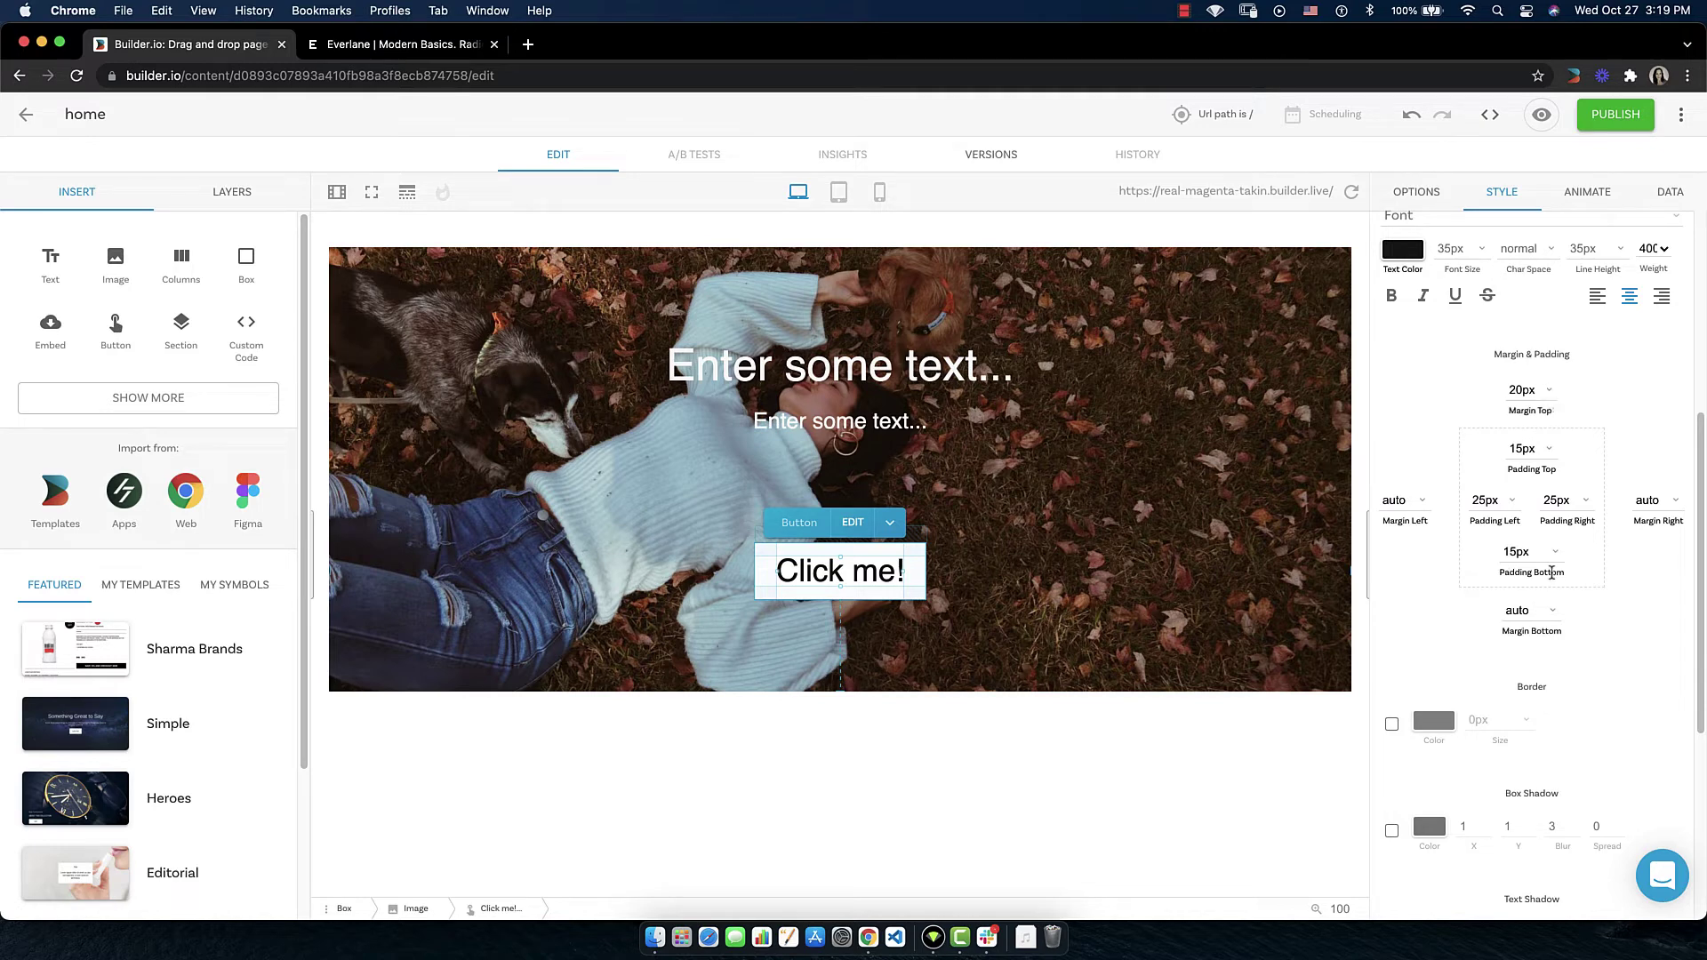
click(1549, 389)
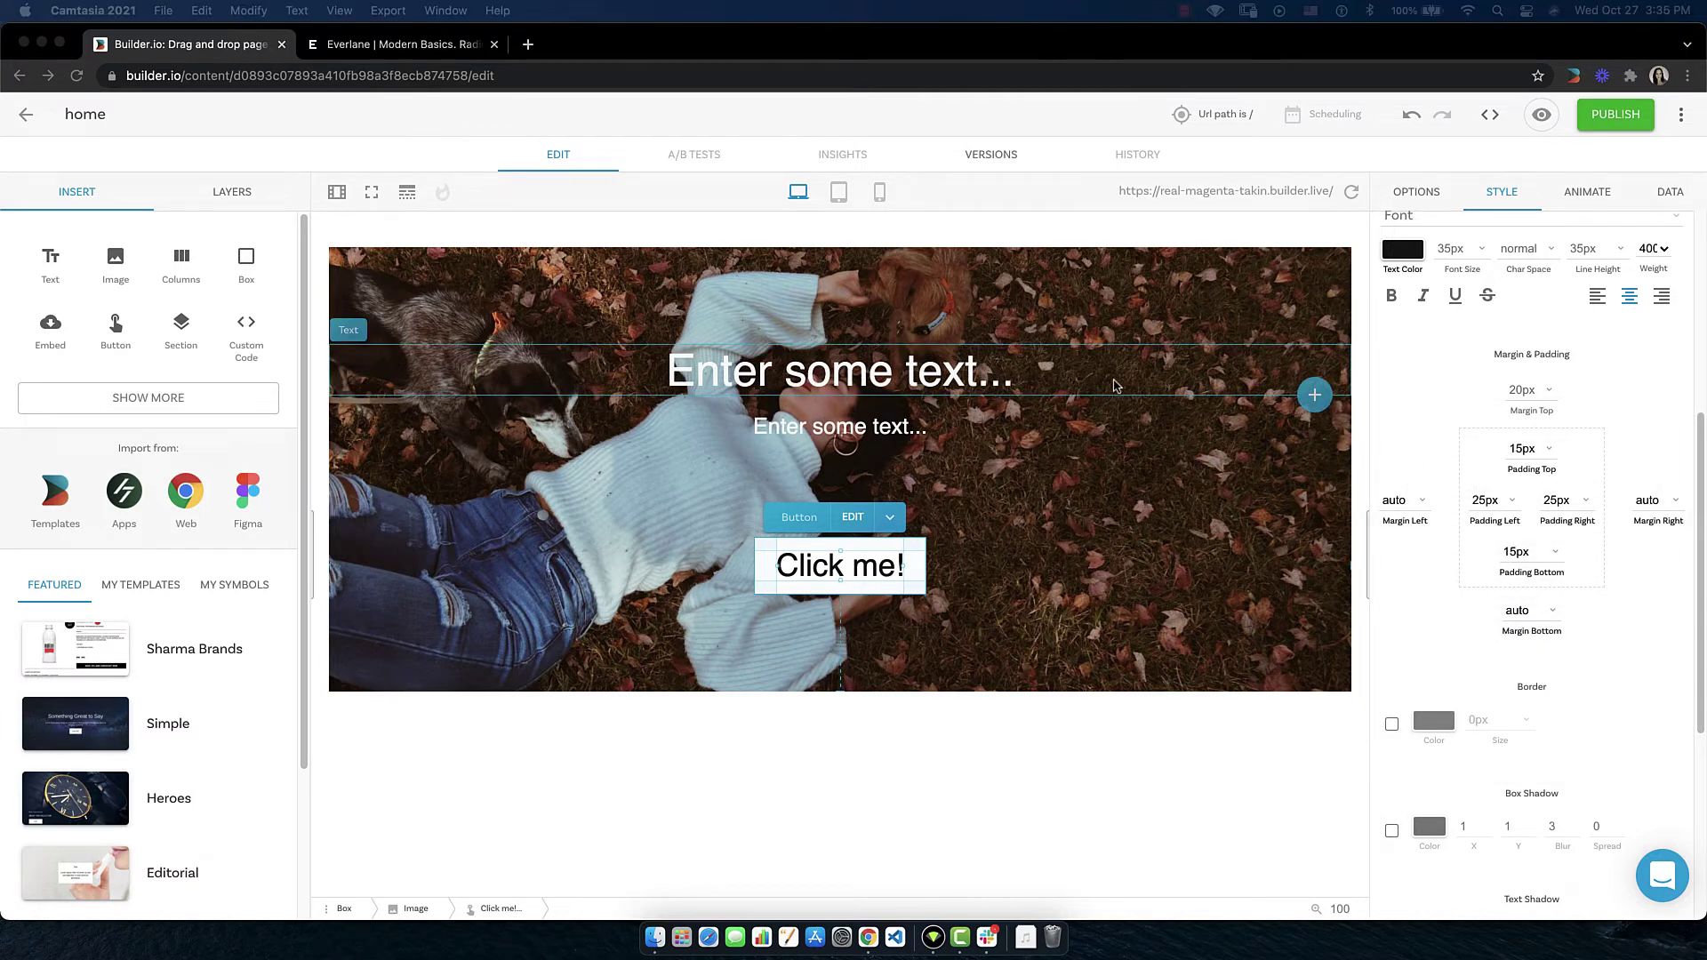
Preview the current draft of the 'home' page in a new tab, then return to the editor.
mouse_move(1542, 114)
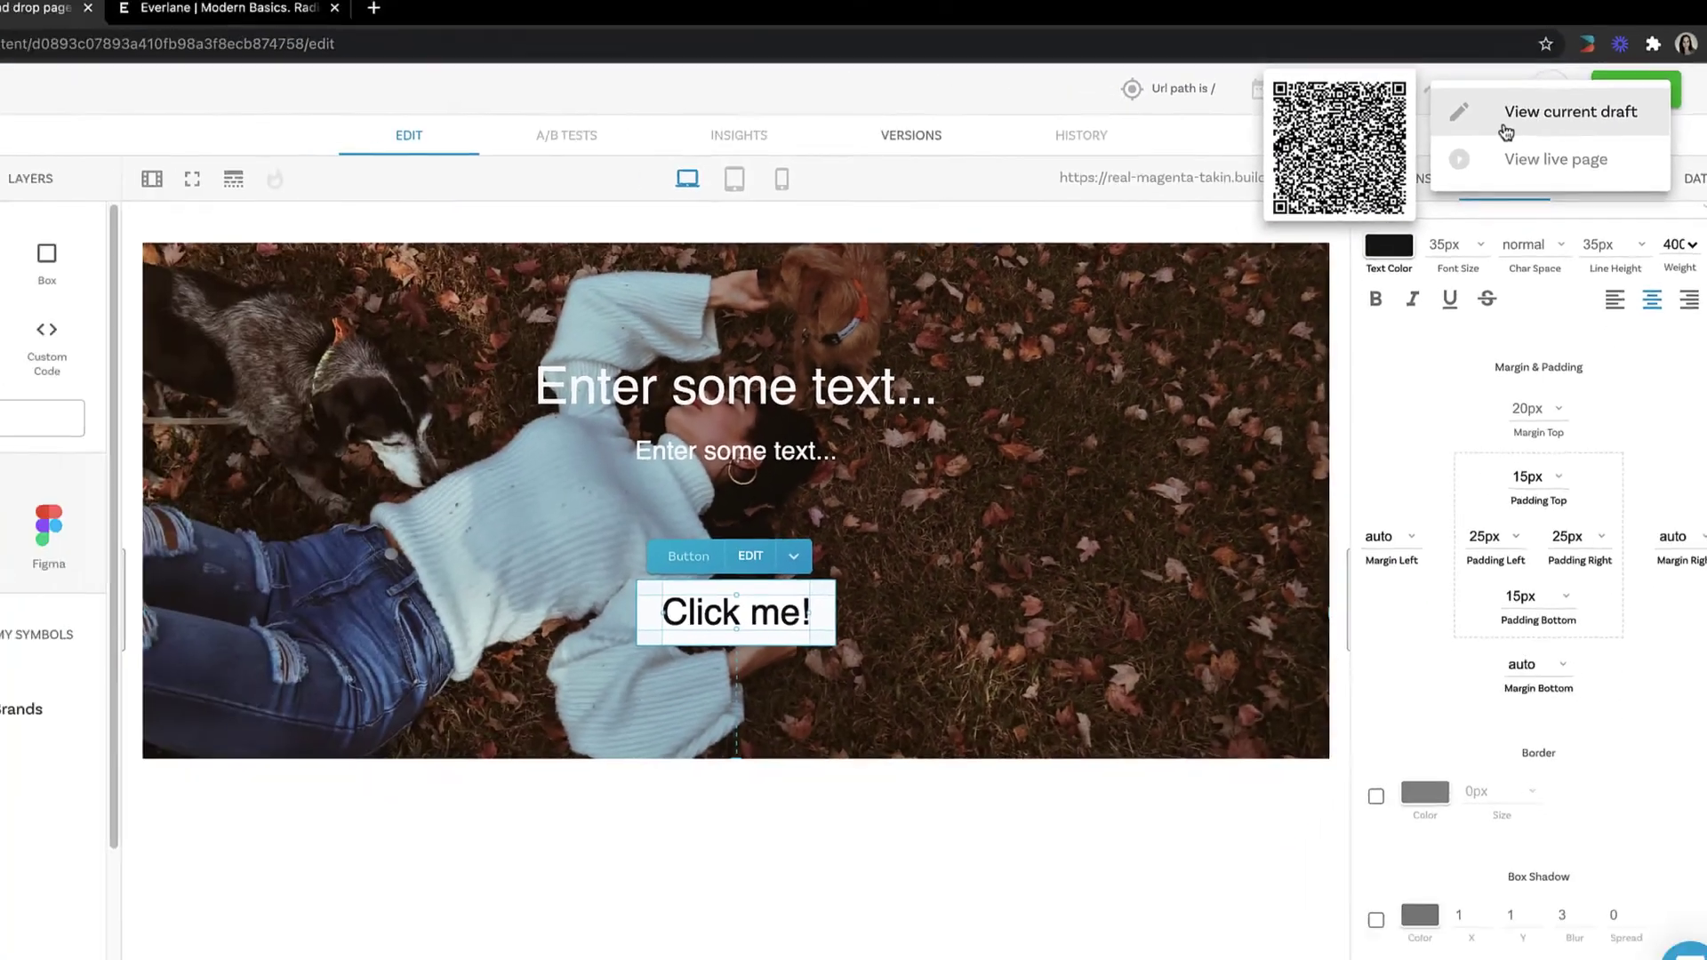
click(1507, 132)
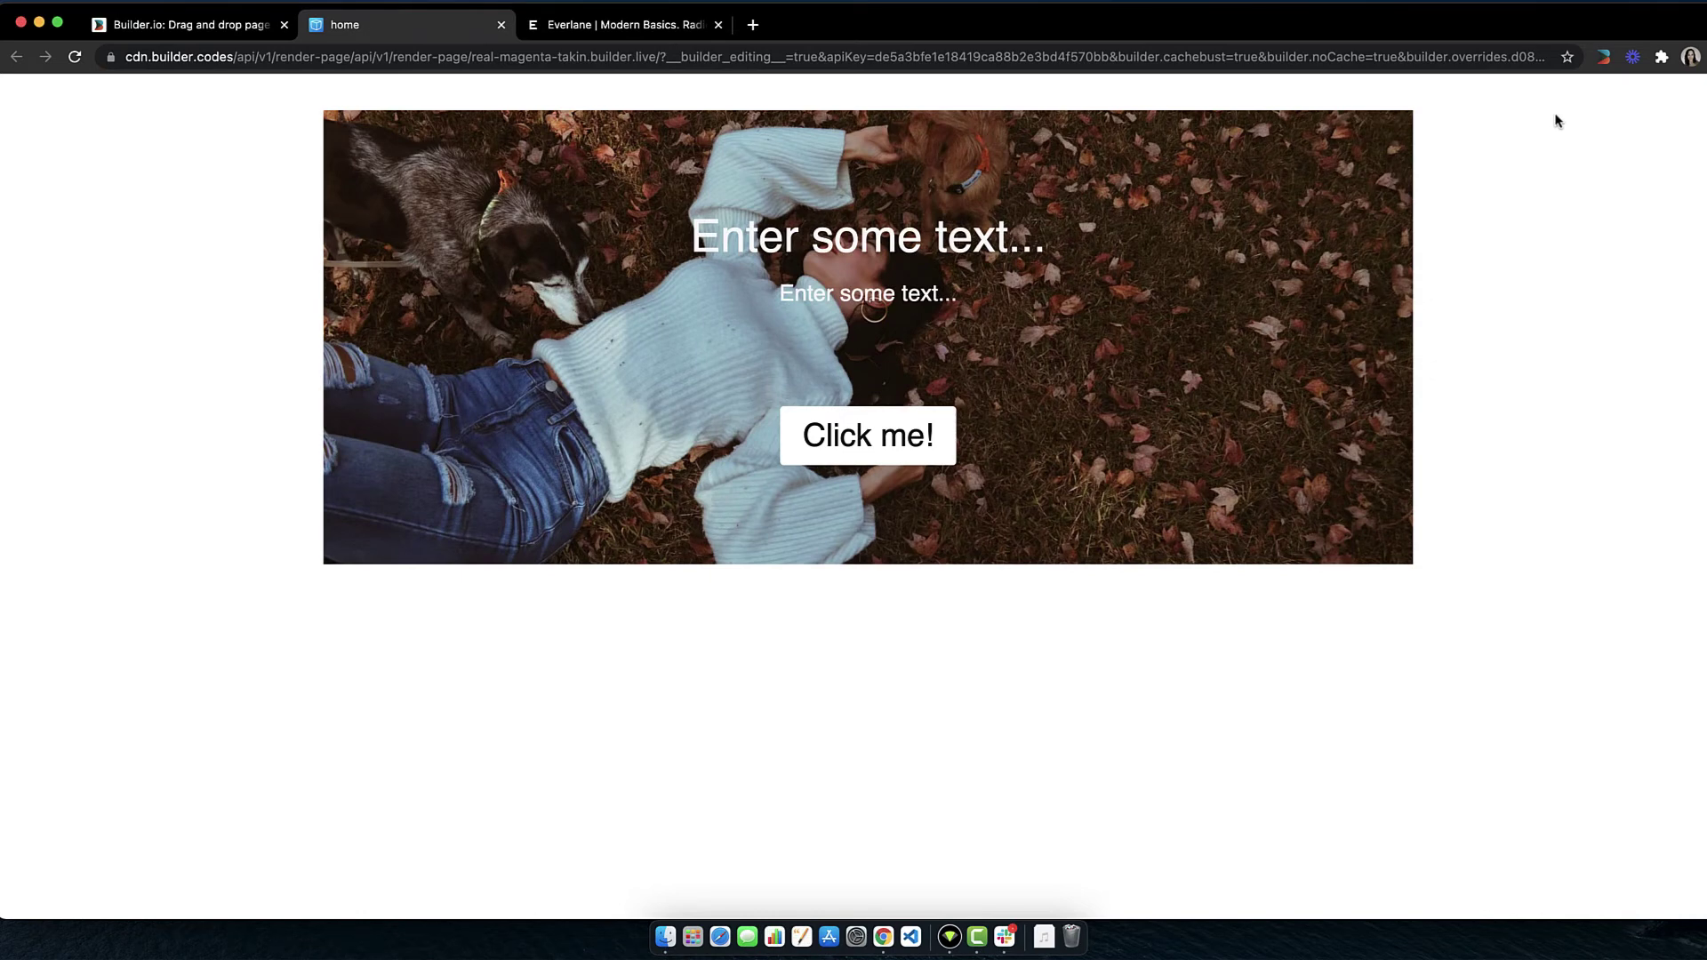
click(182, 24)
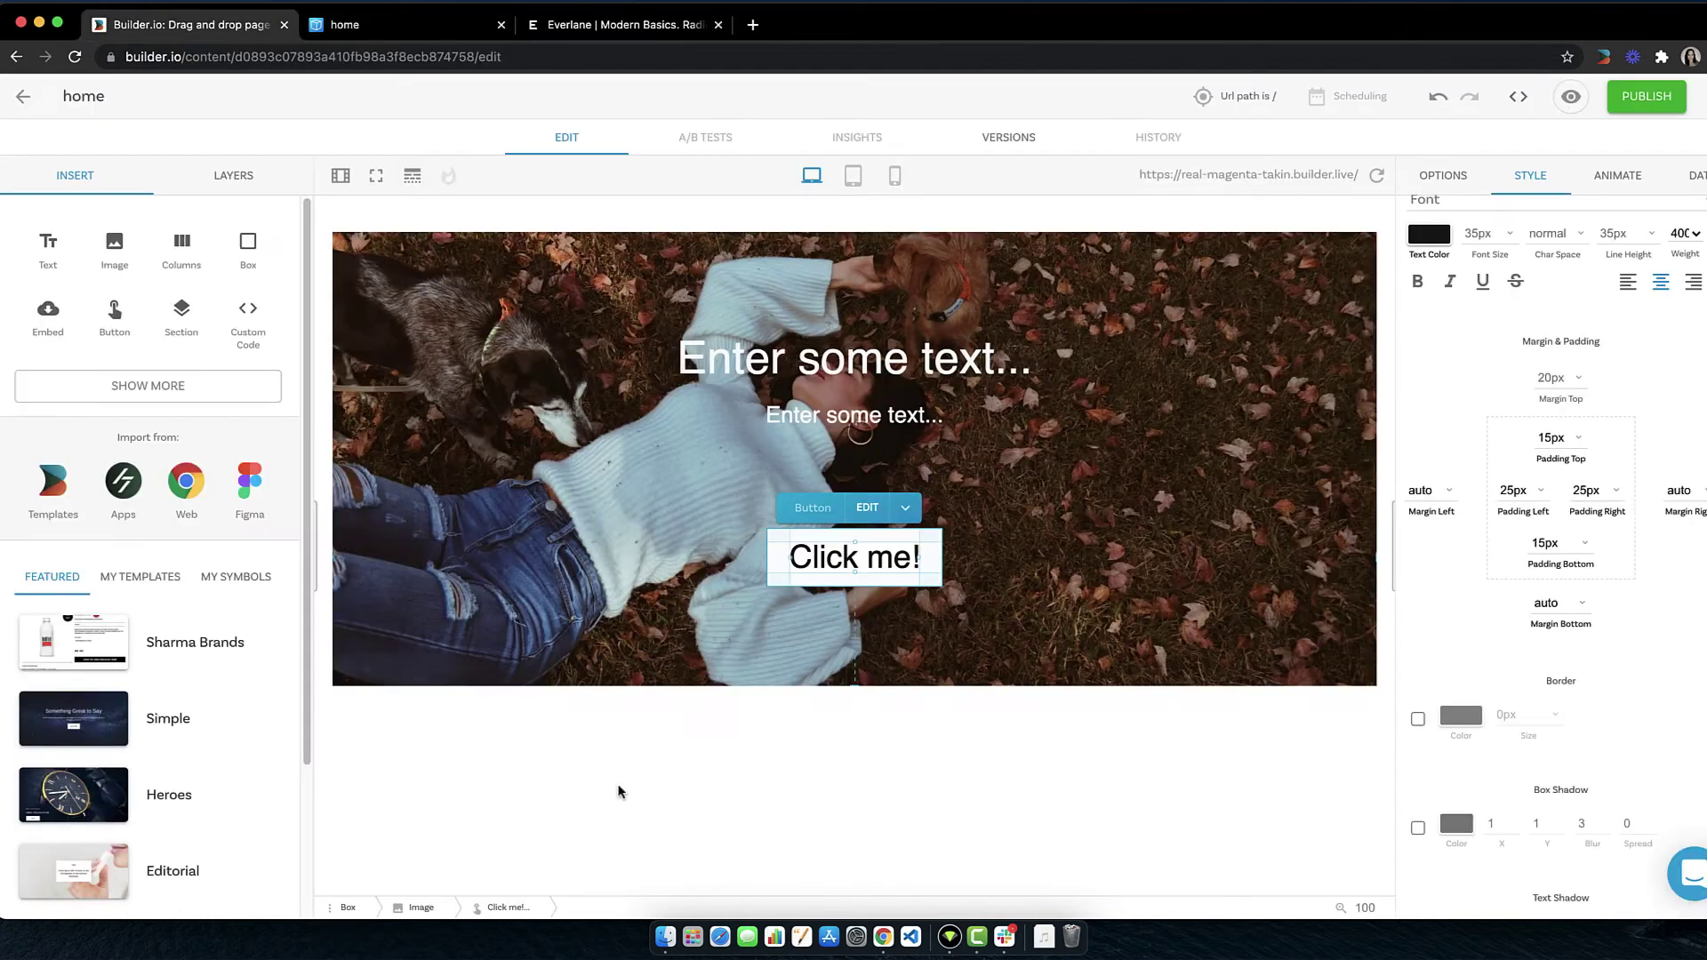
Set the sweater hero image width to Full page width (100vw) and preview the draft.
click(954, 302)
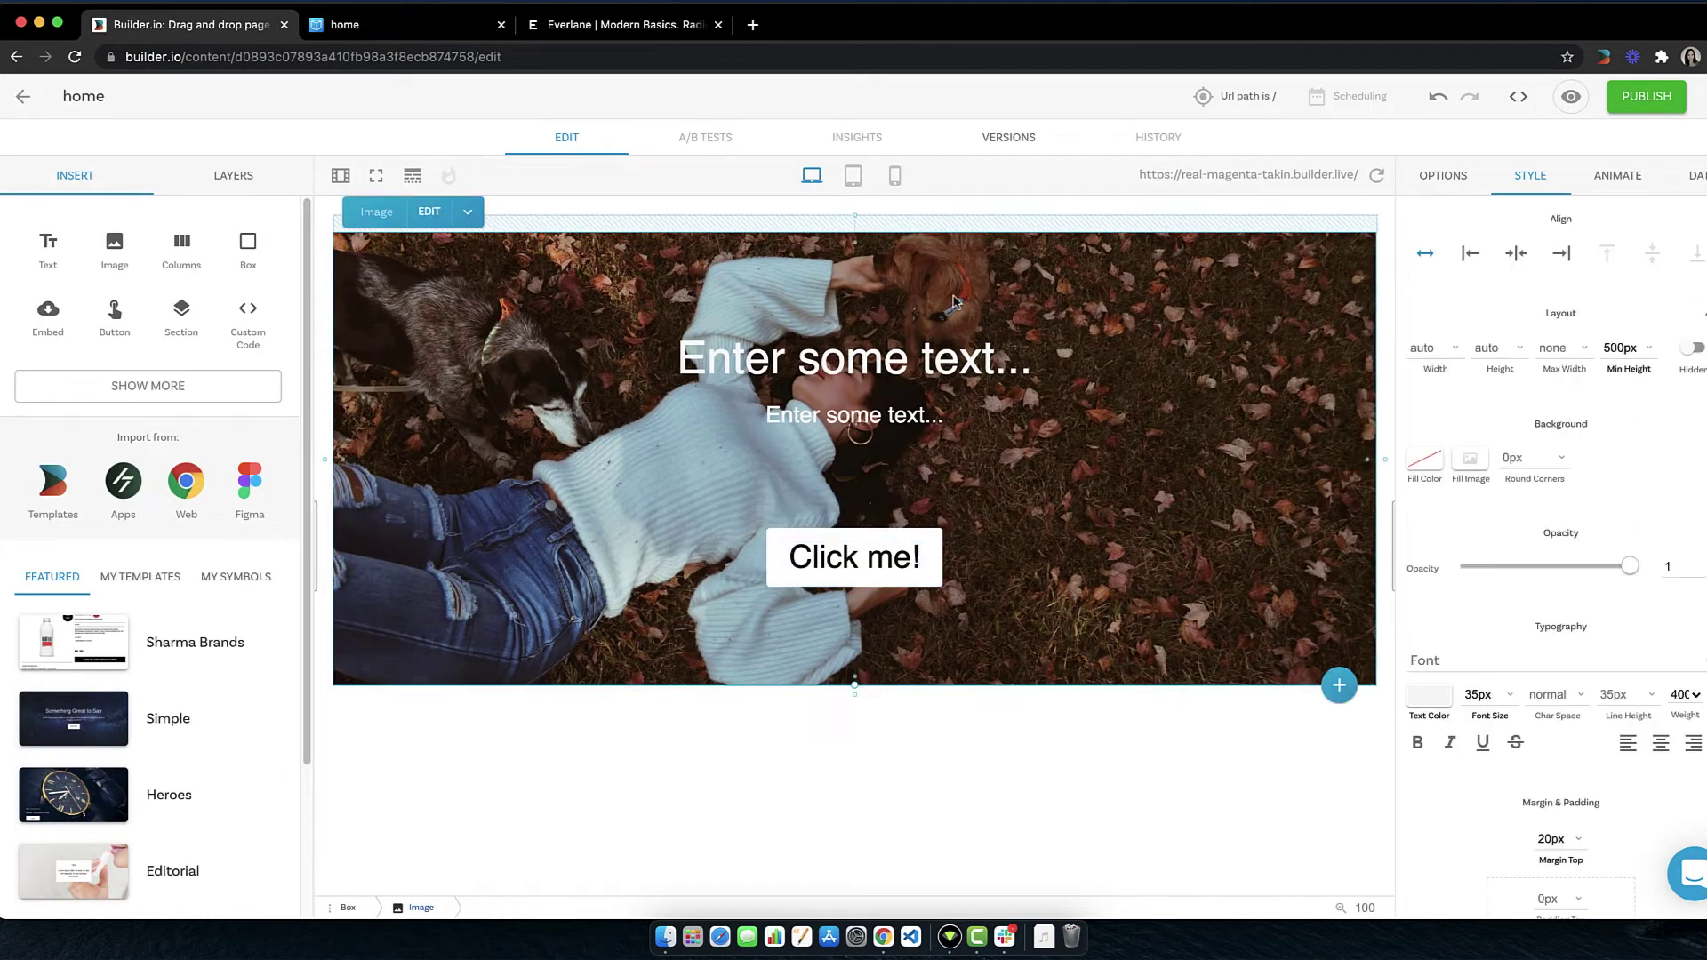
click(1456, 350)
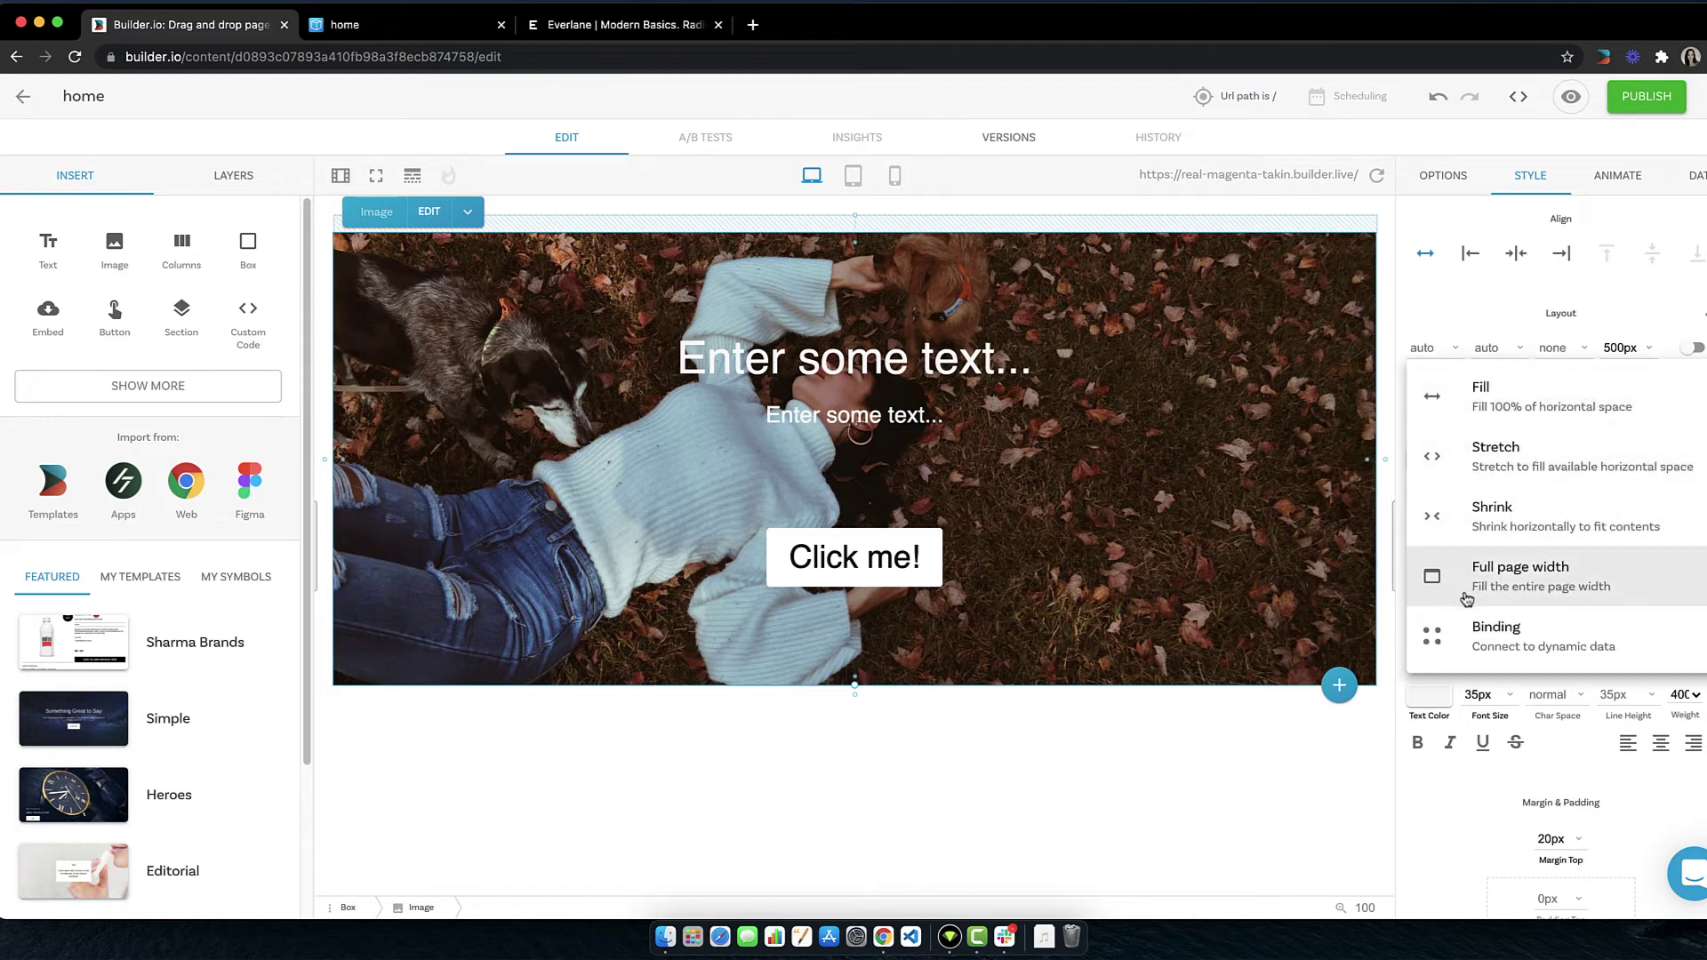
click(1466, 594)
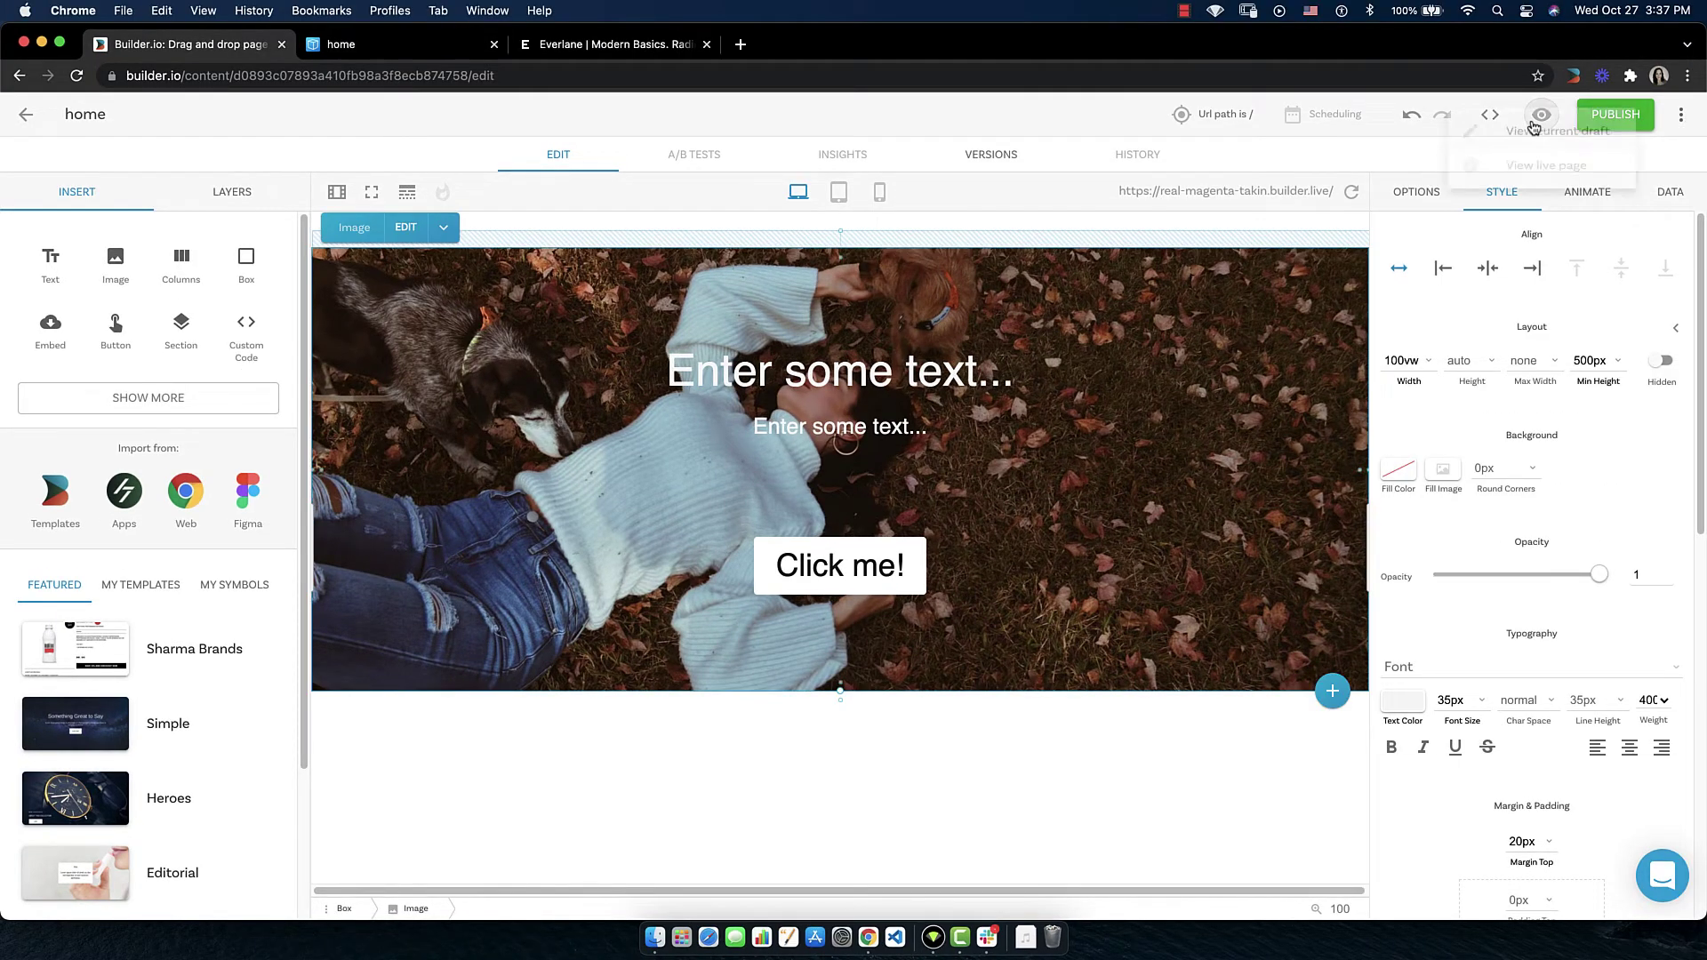
click(1533, 131)
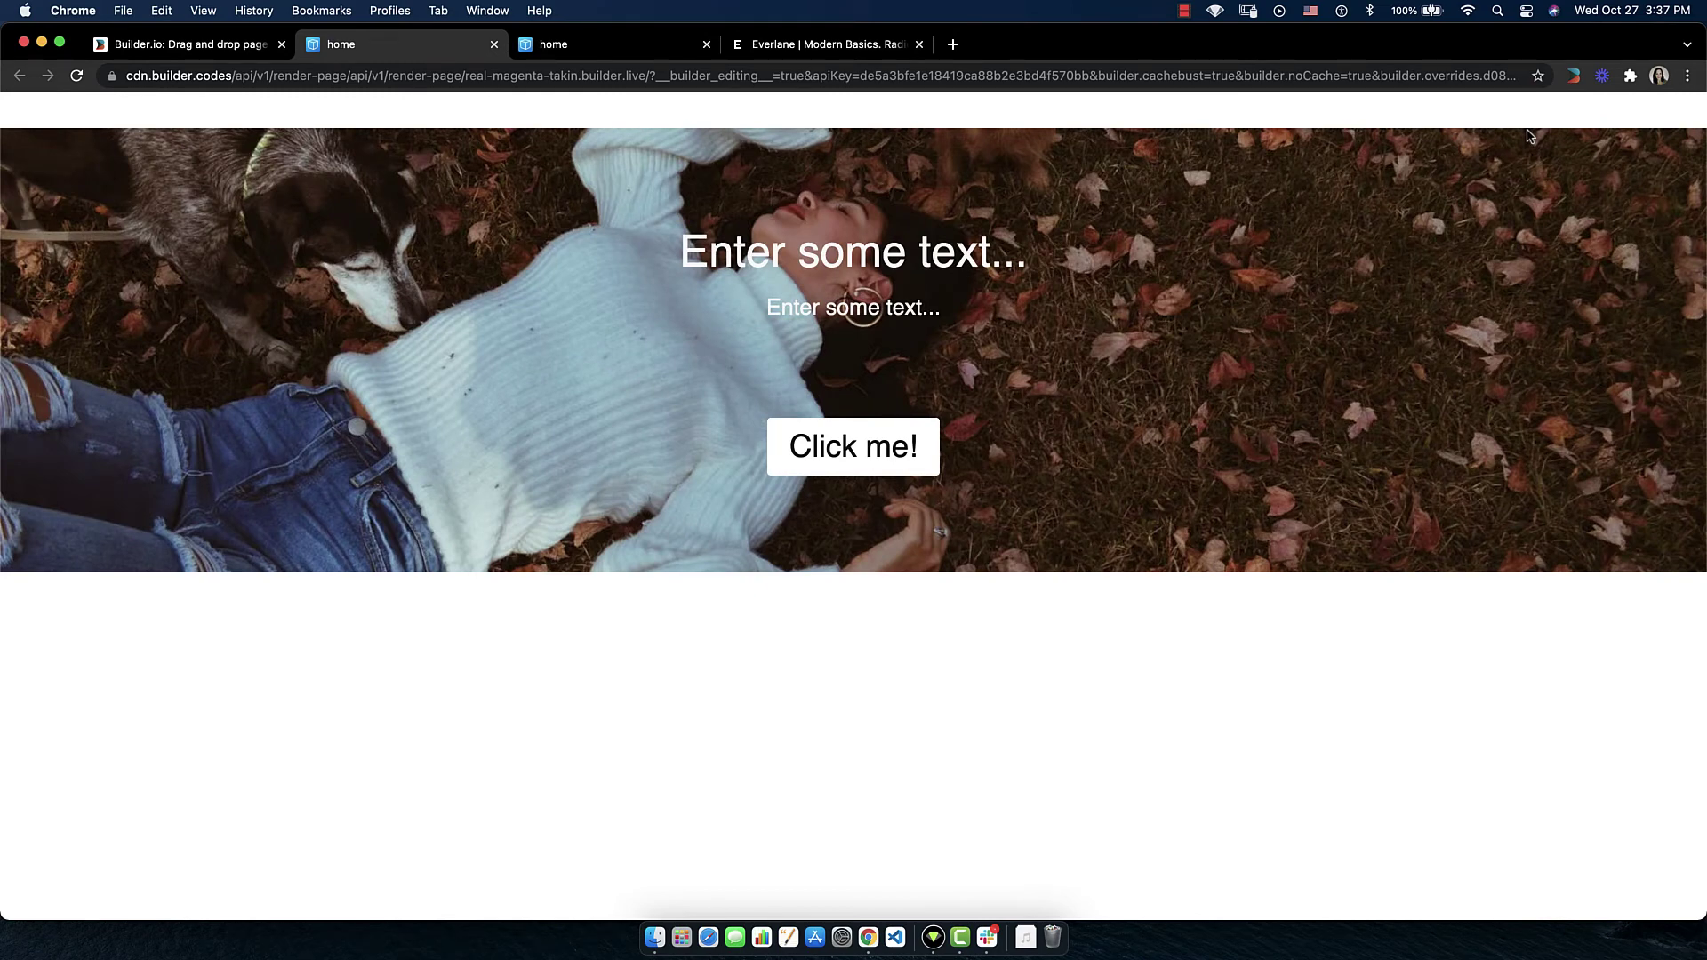
After checking Everlane's hero, change the Shop Now! button font size from 22px to 20px.
key(super+w)
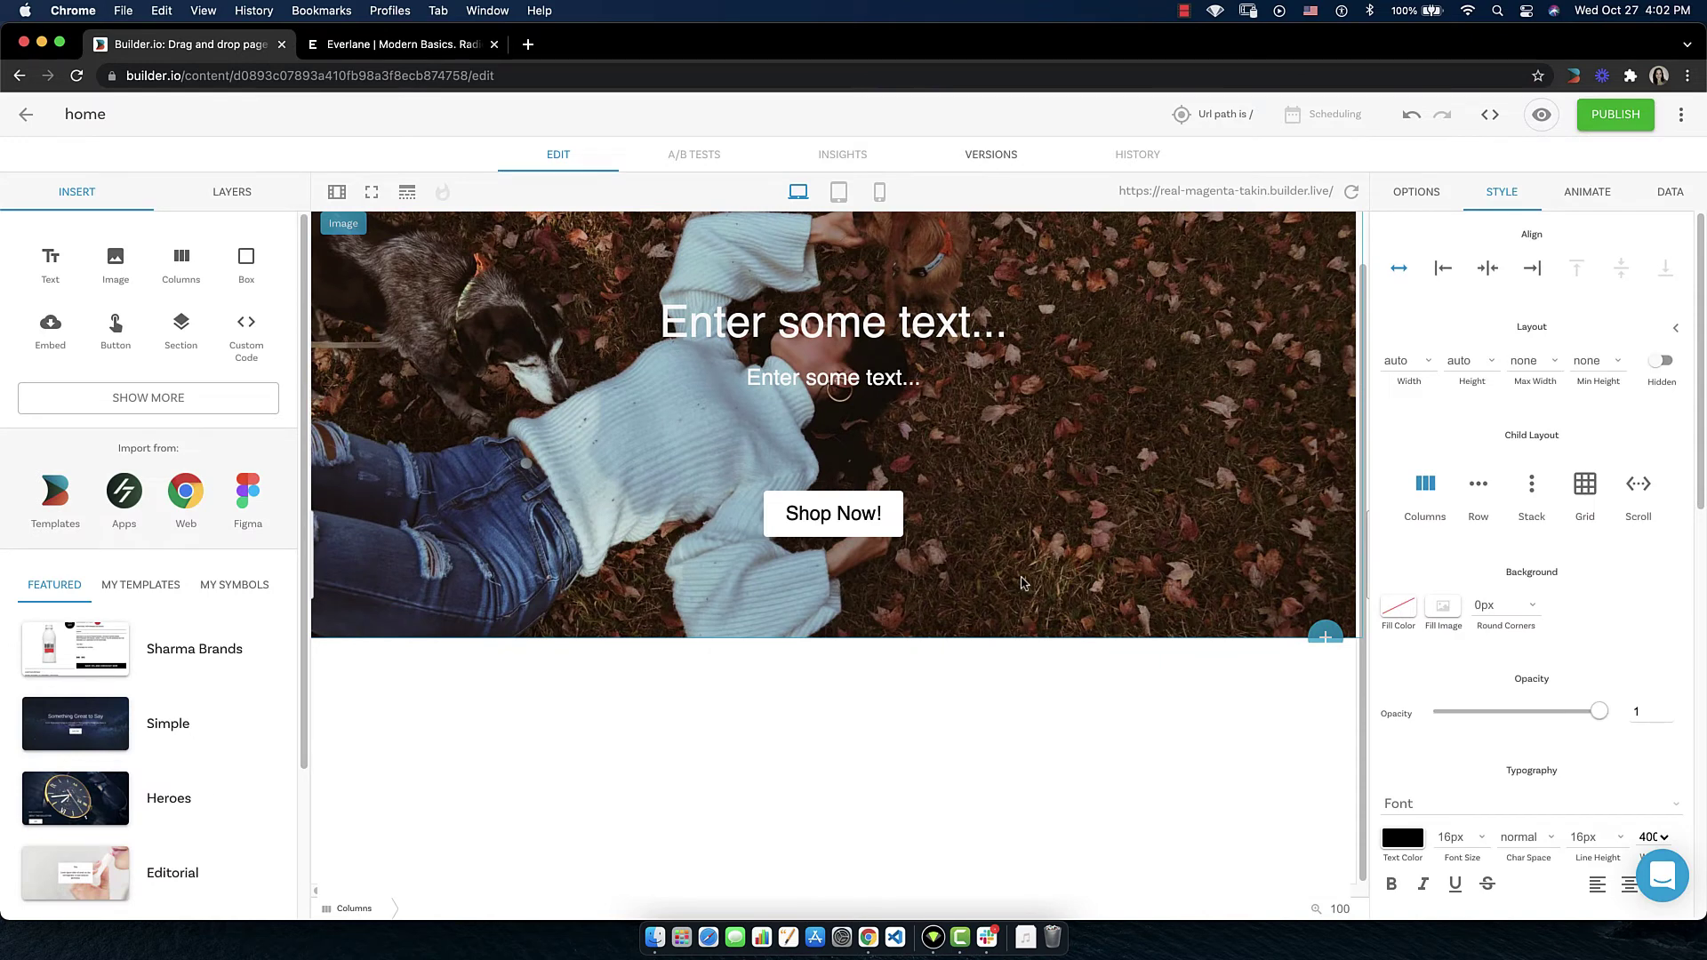
click(869, 538)
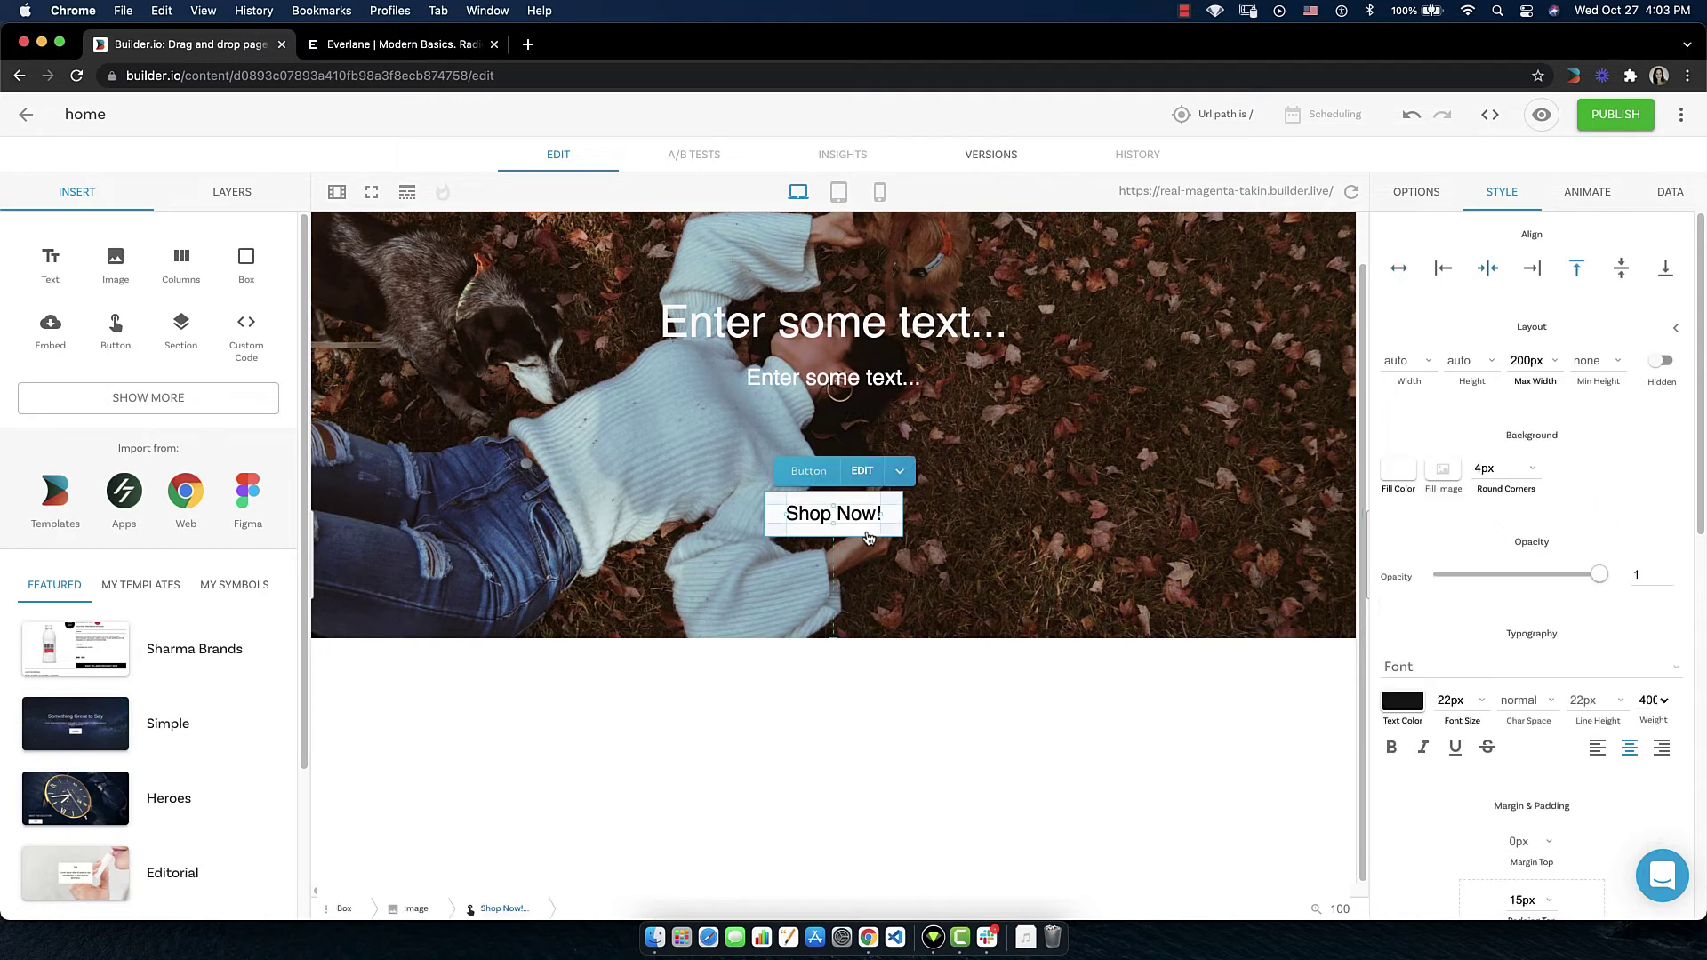
click(404, 42)
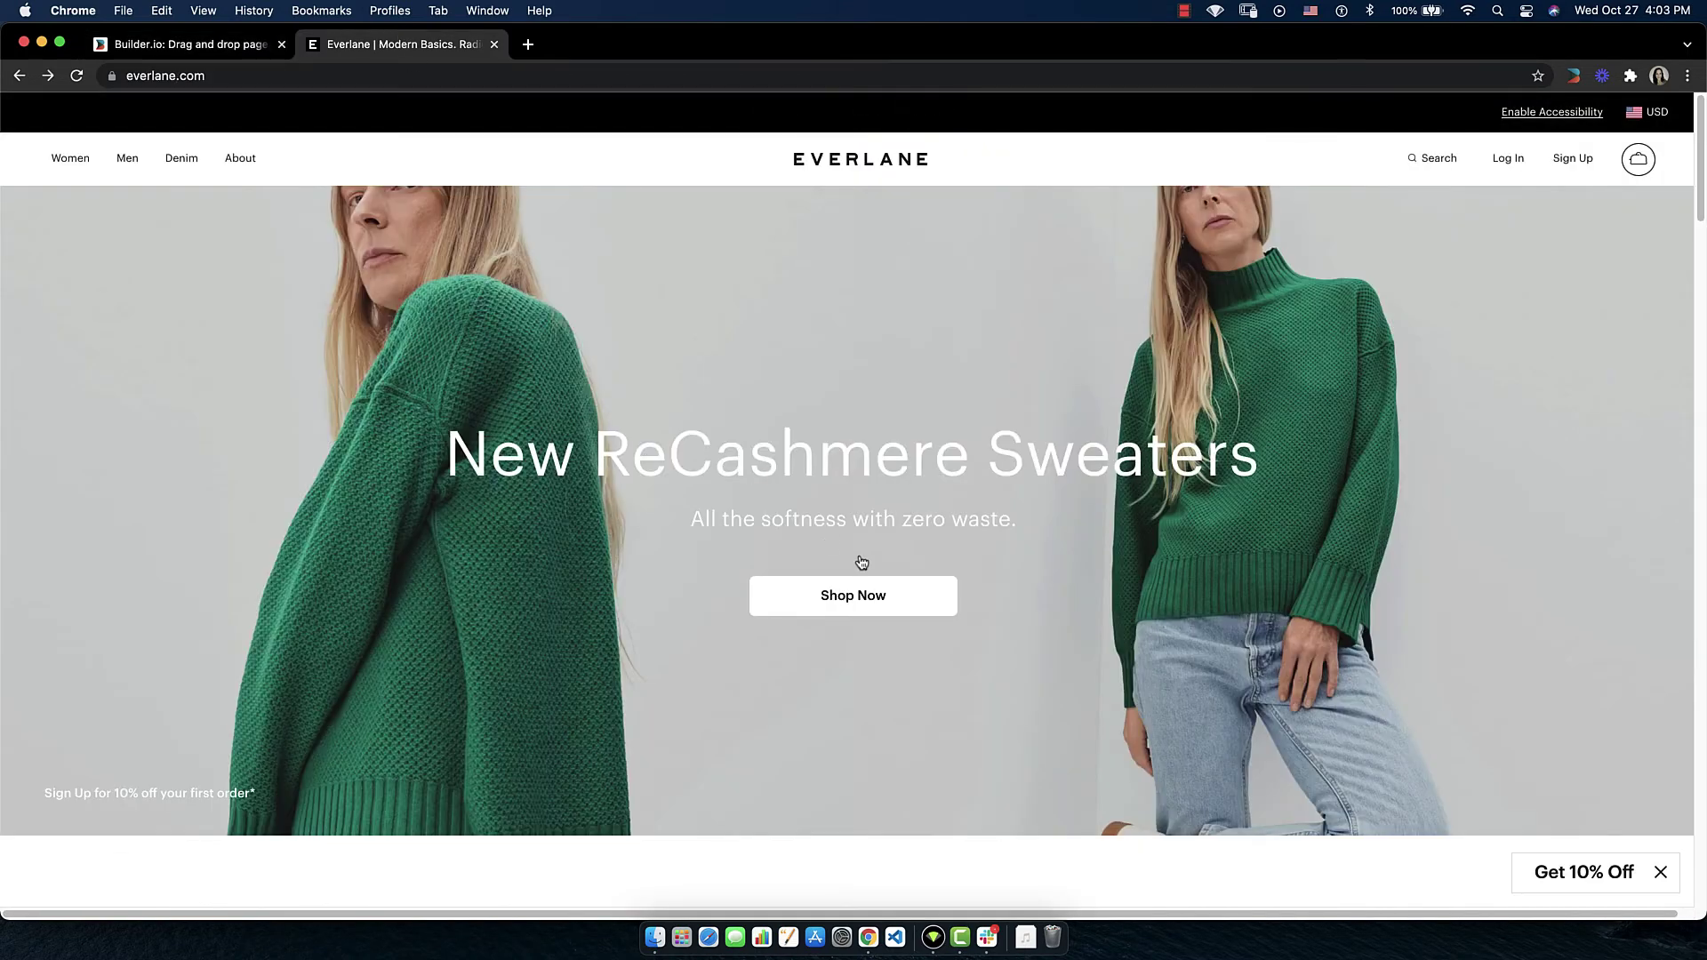
click(144, 47)
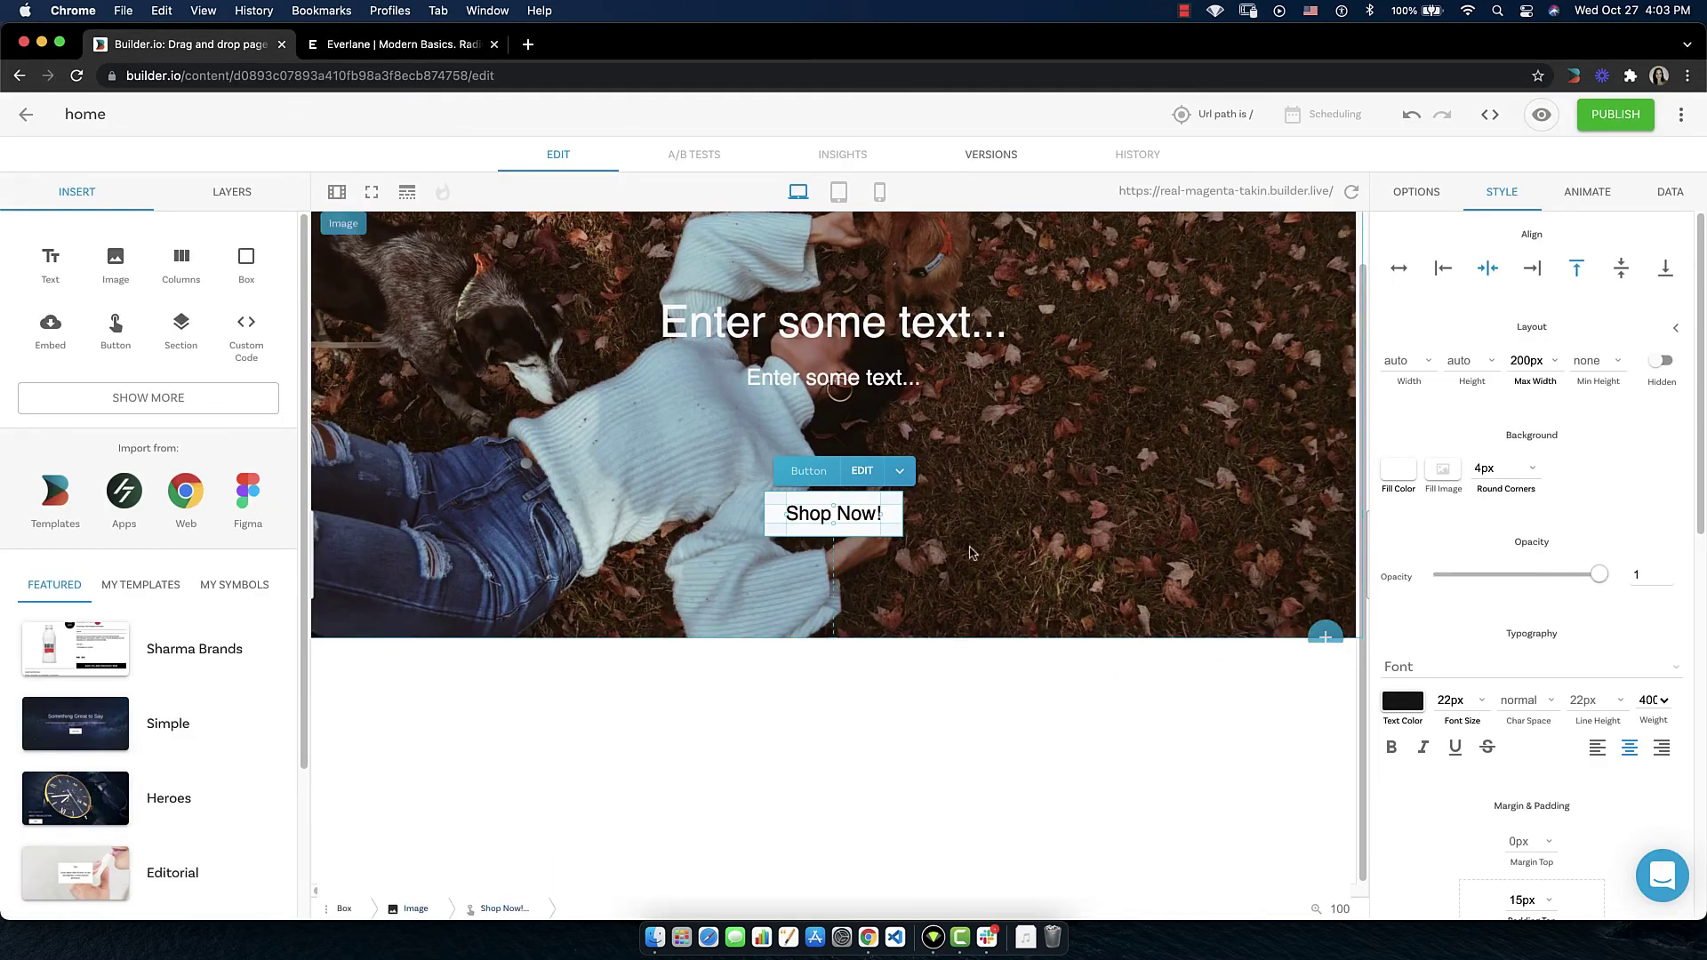
click(1453, 704)
key(BackSpace)
text(0)
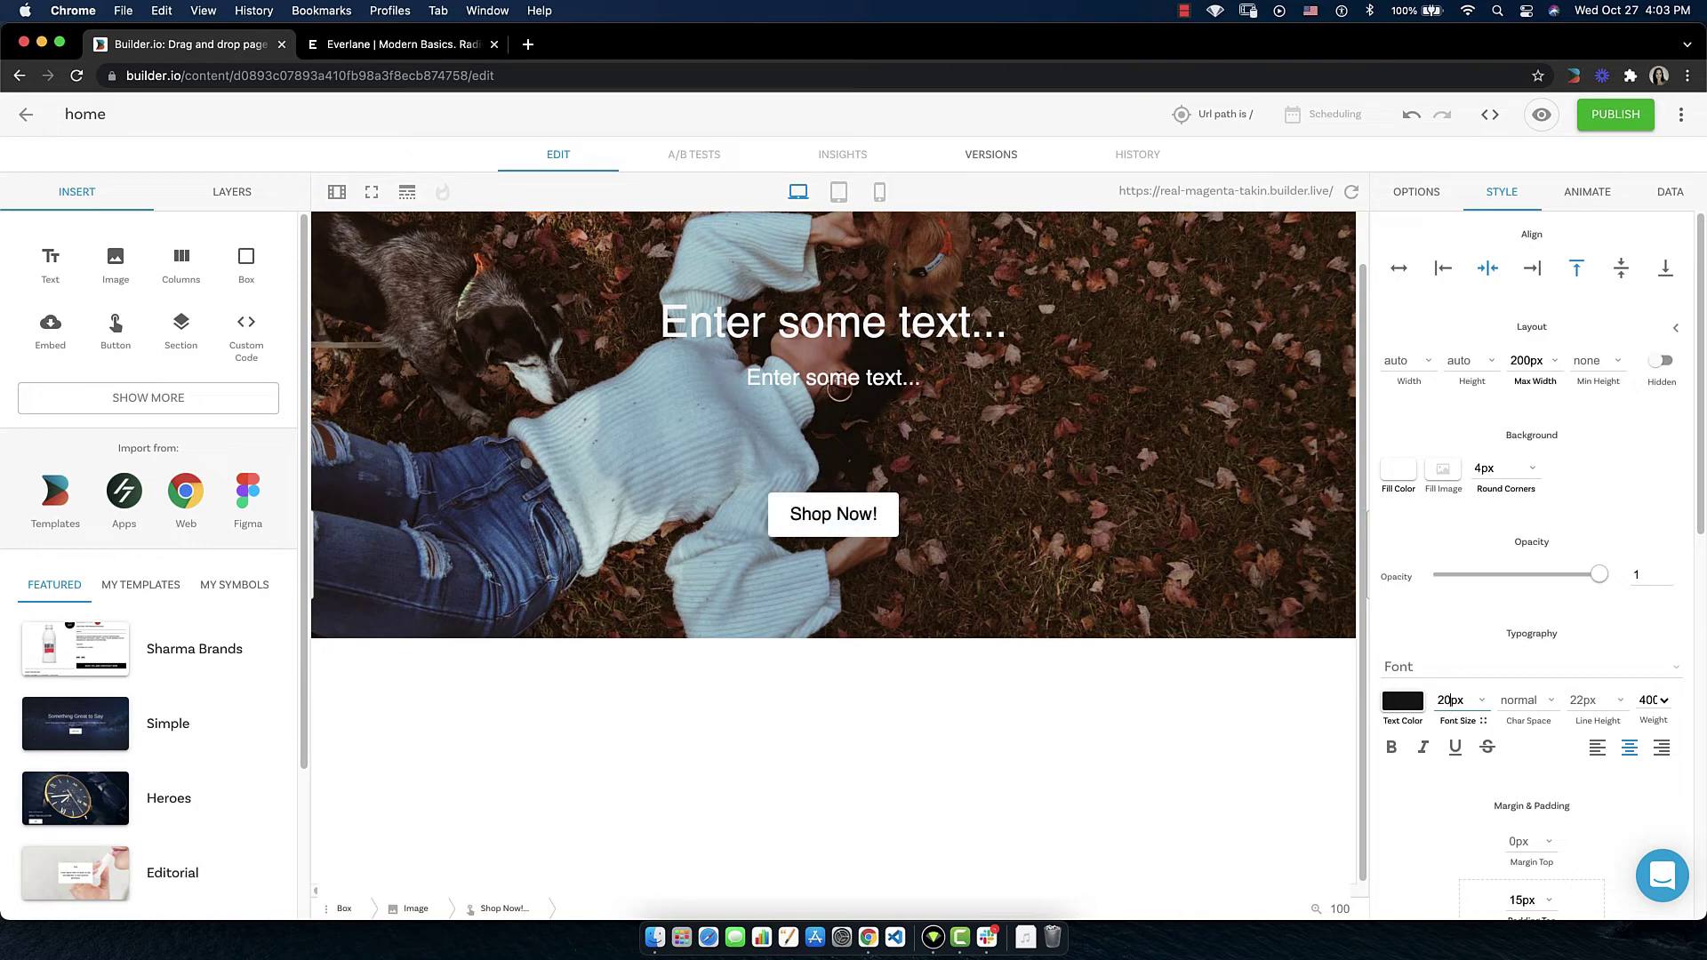
scroll(1539, 560, down, 5)
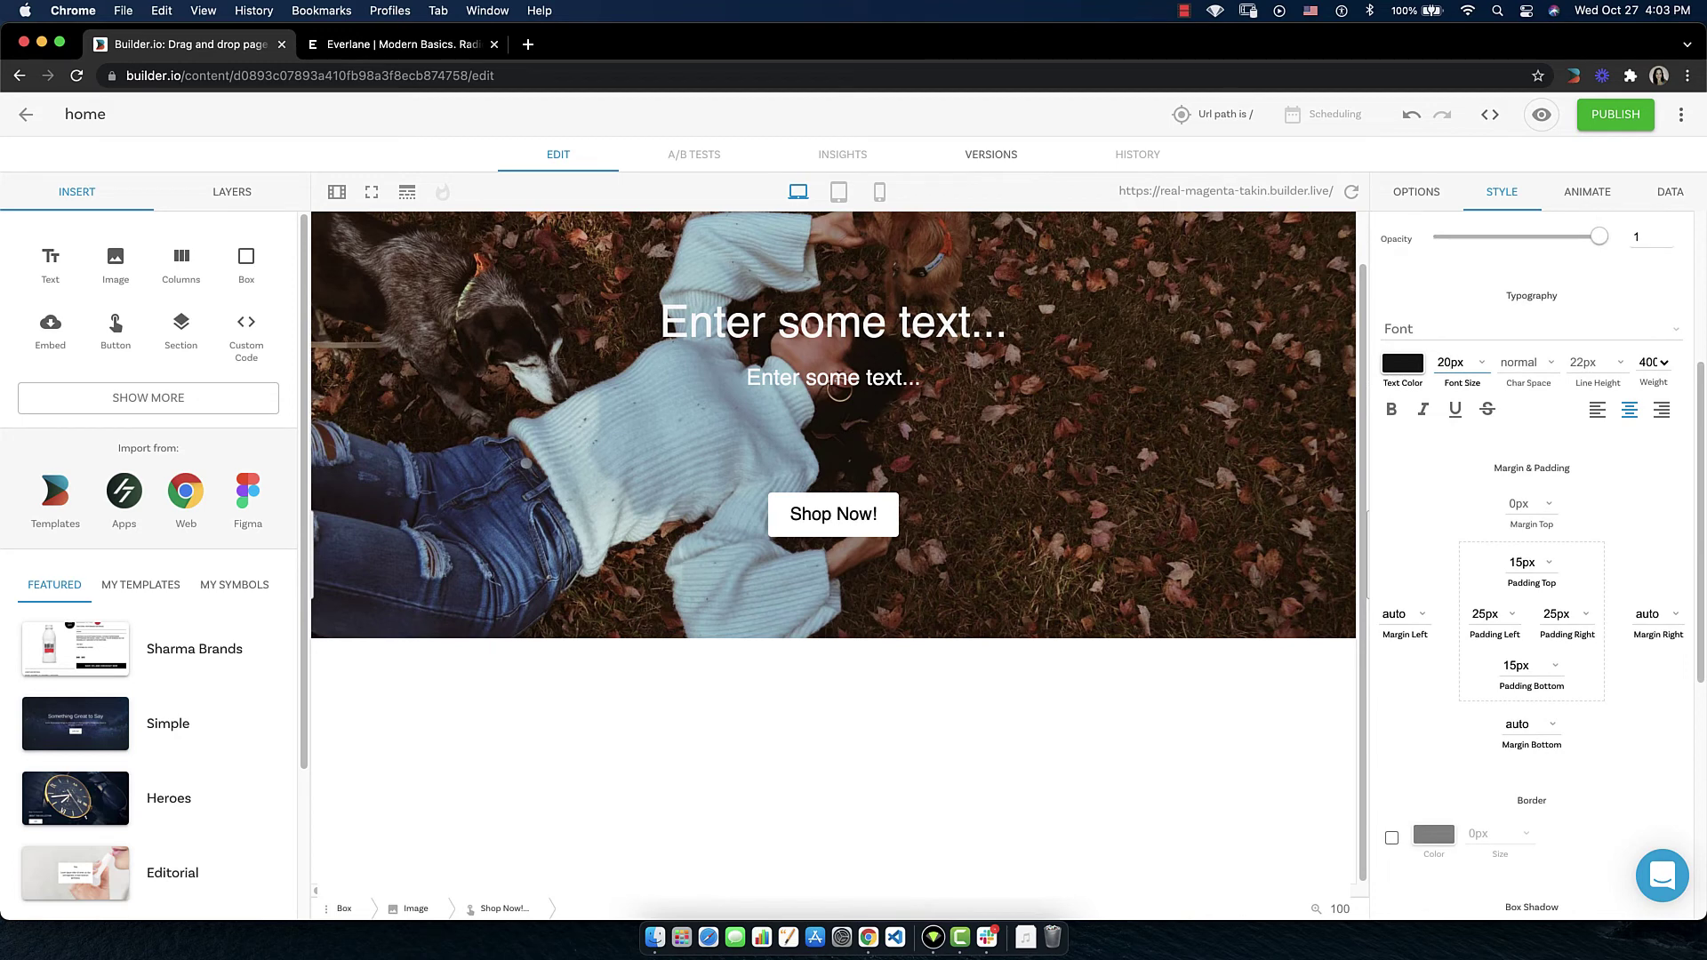
Raise the Shop Now! button's left padding to 85px.
click(833, 514)
key(shift+Up)
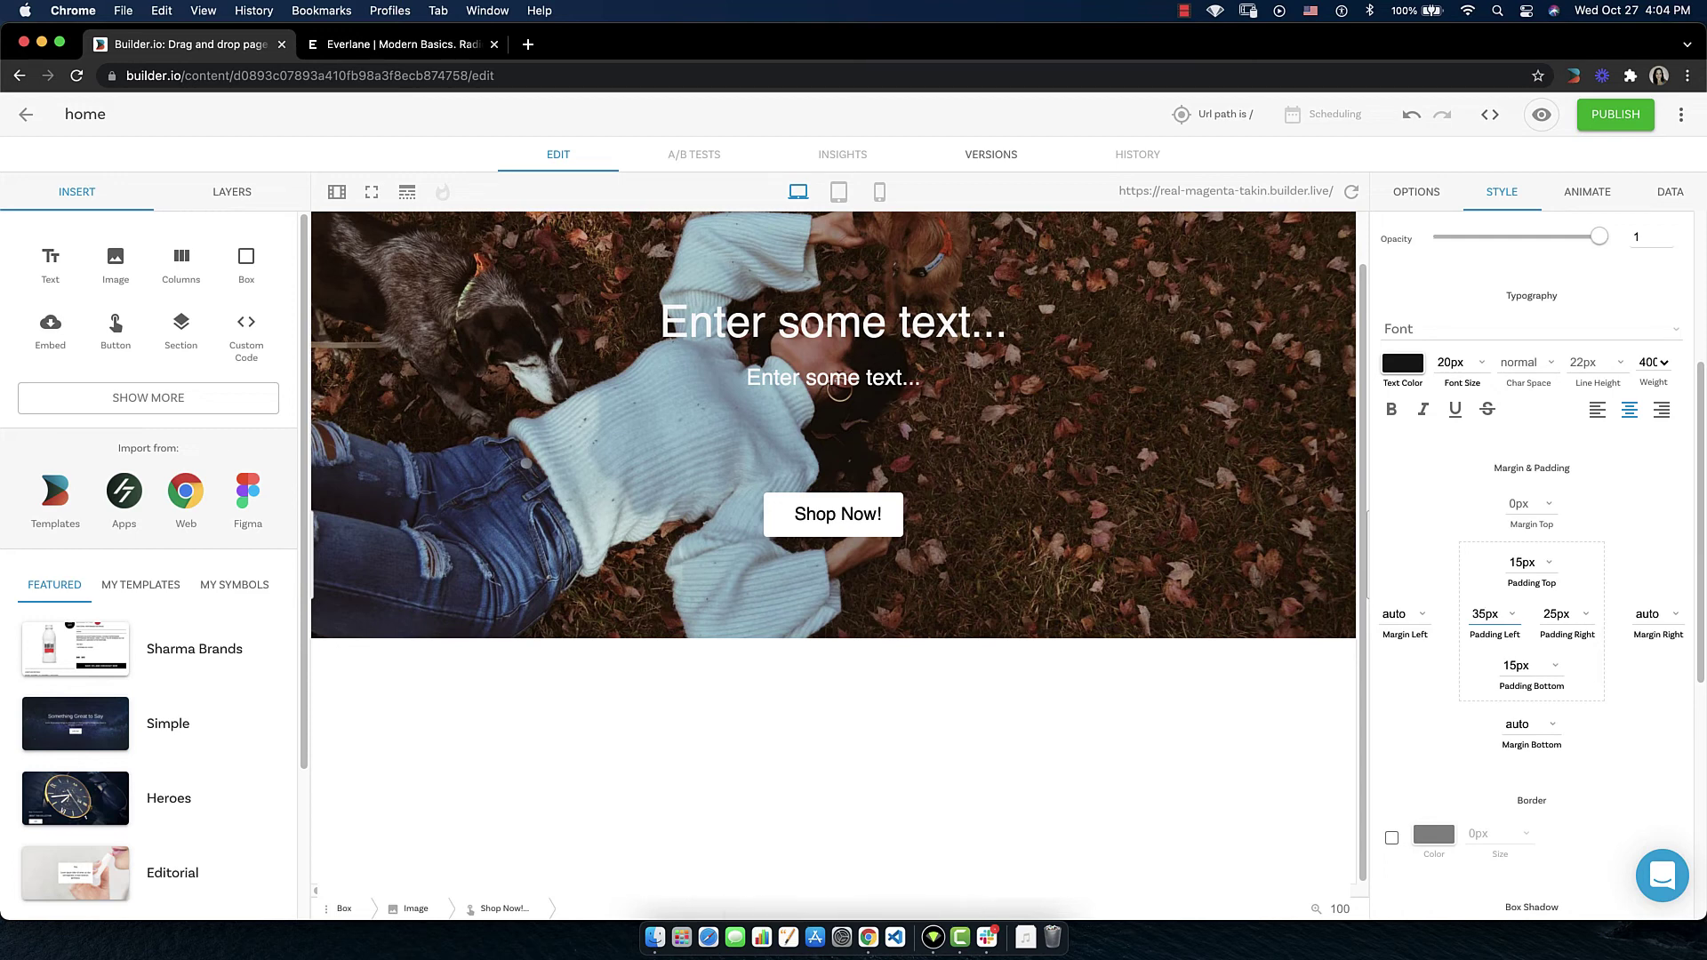
key(shift+Up)
key(shift+Up)
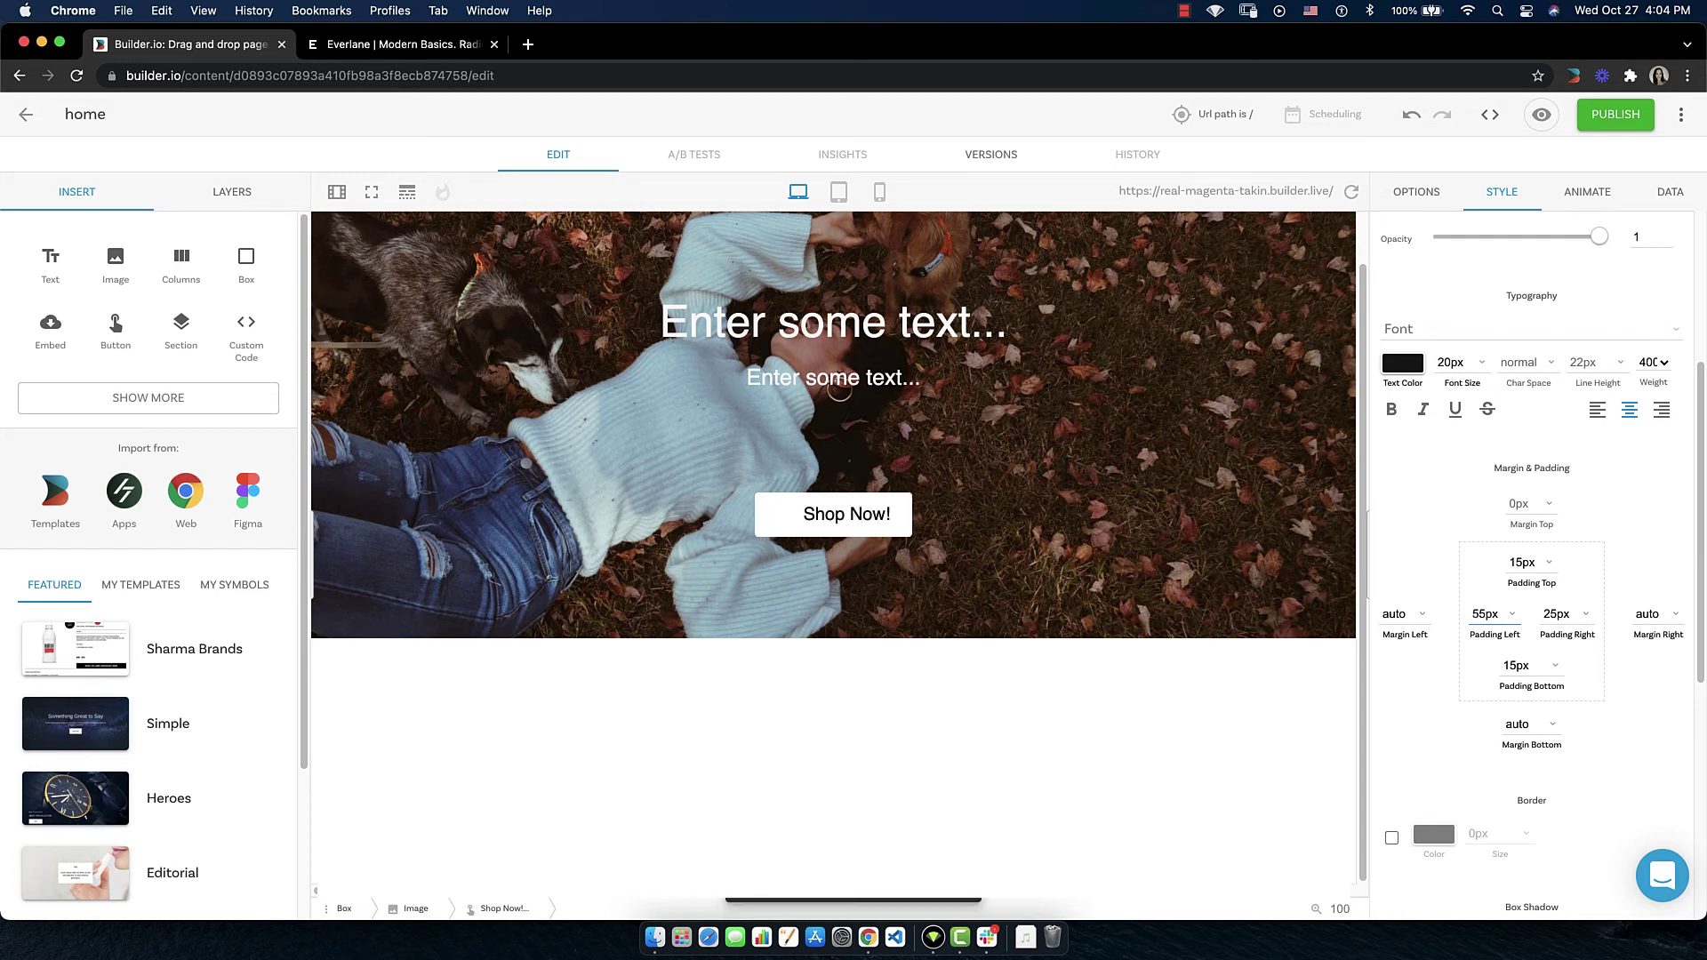
key(shift+Up)
key(shift+Up)
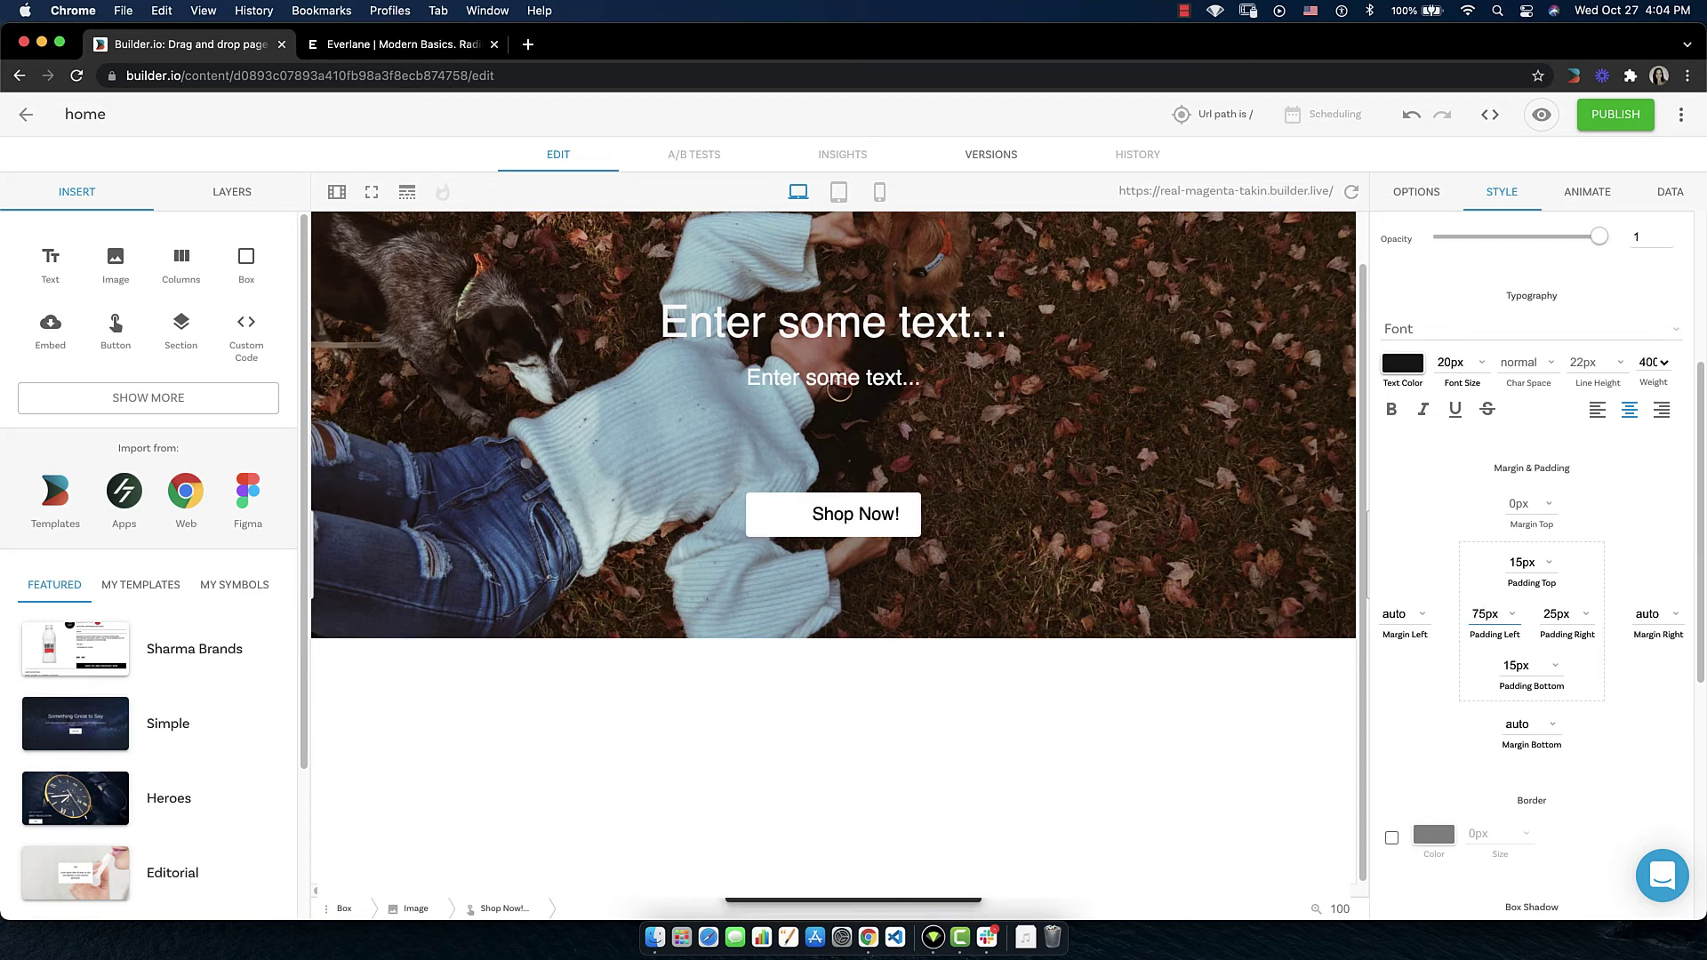
key(shift+Up)
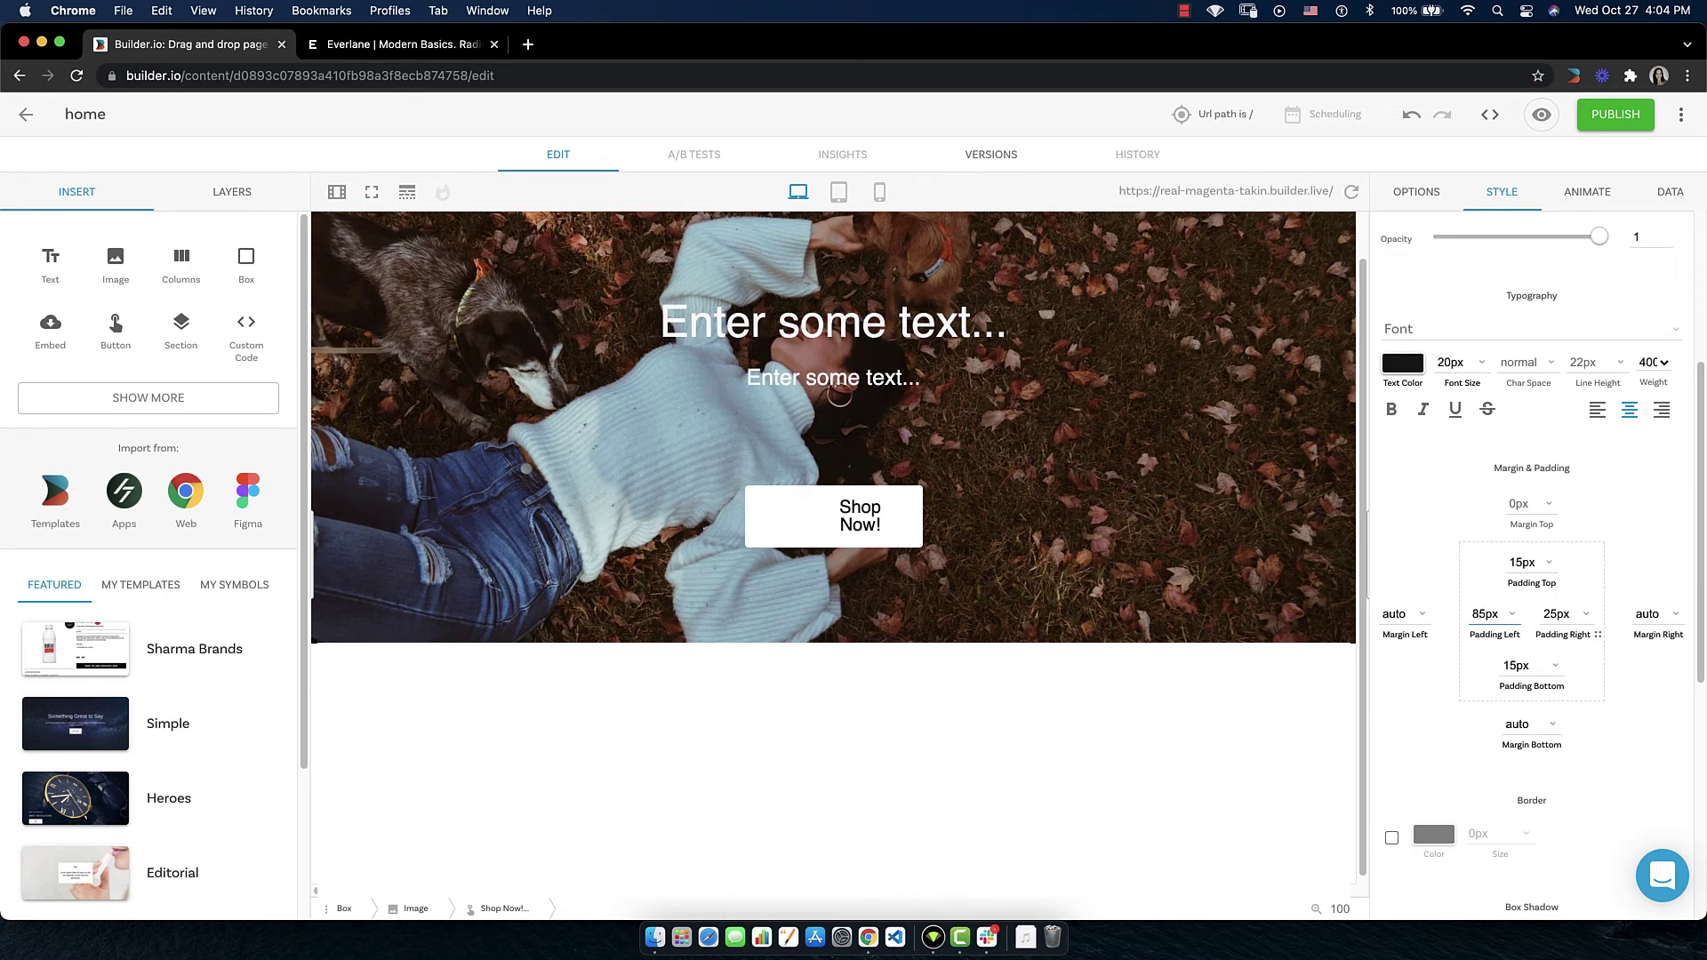
Set the button's right padding to 85px to match the left.
click(1556, 614)
key(BackSpace)
text(7)
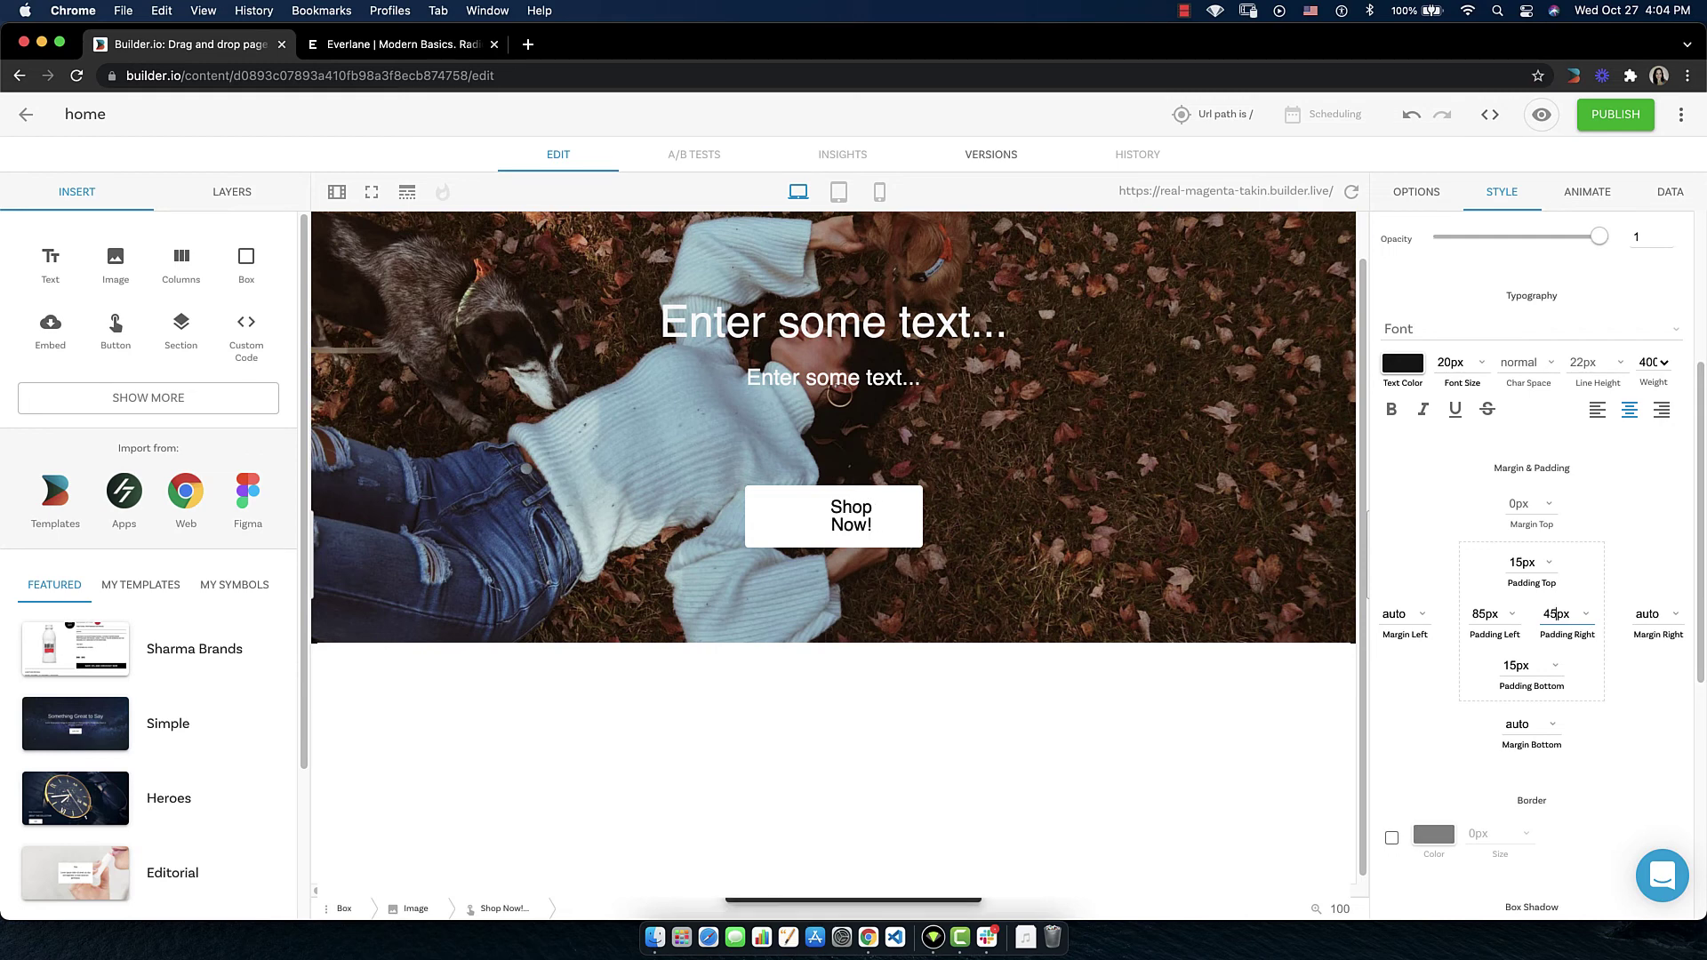
key(BackSpace)
text(9)
key(BackSpace)
text(8)
click(1473, 557)
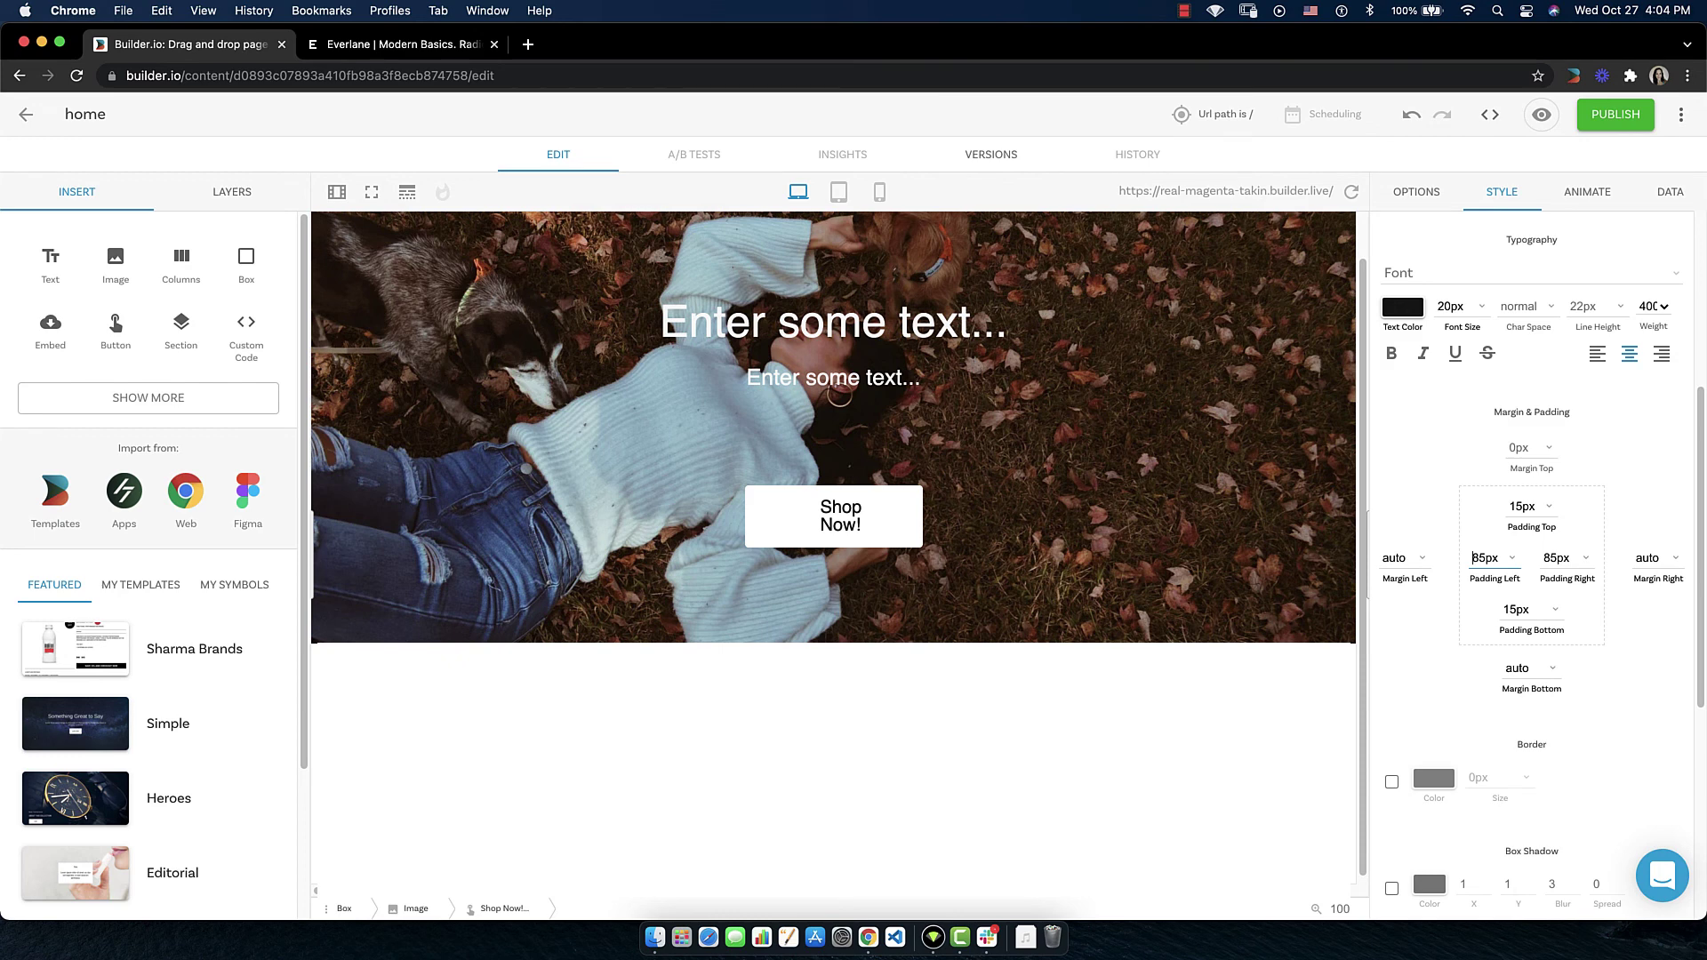
Change the Shop Now! button's Max Width from 200px to 300px.
scroll(1532, 561, up, 5)
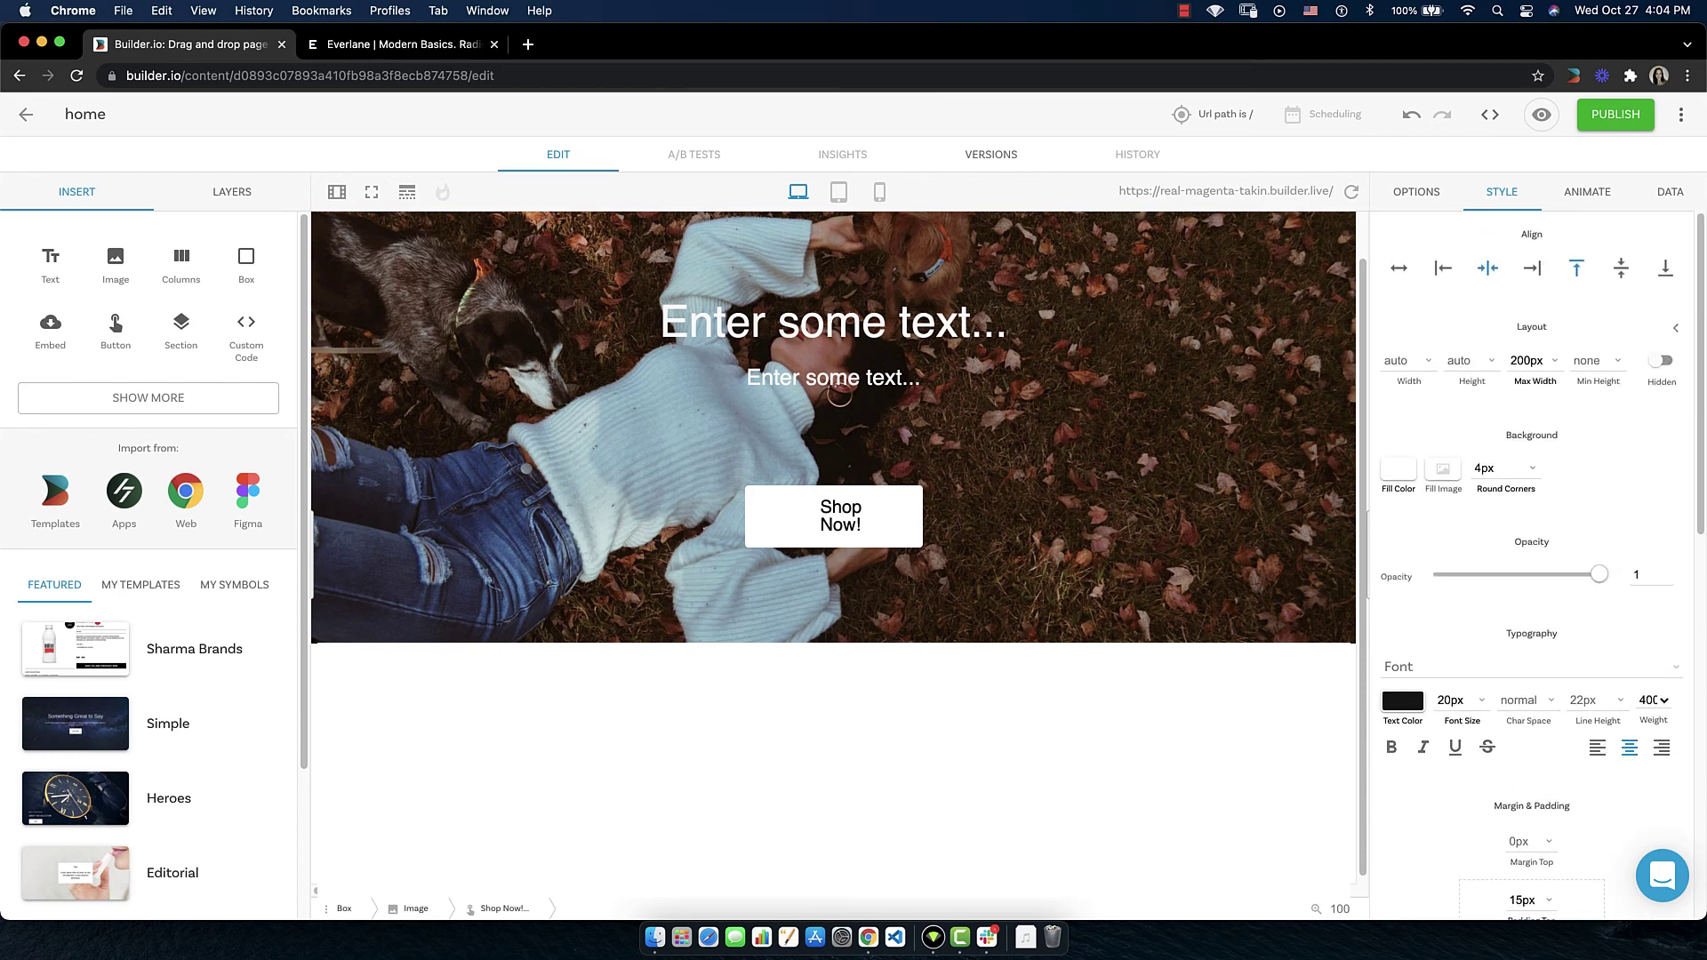
click(1522, 360)
key(BackSpace)
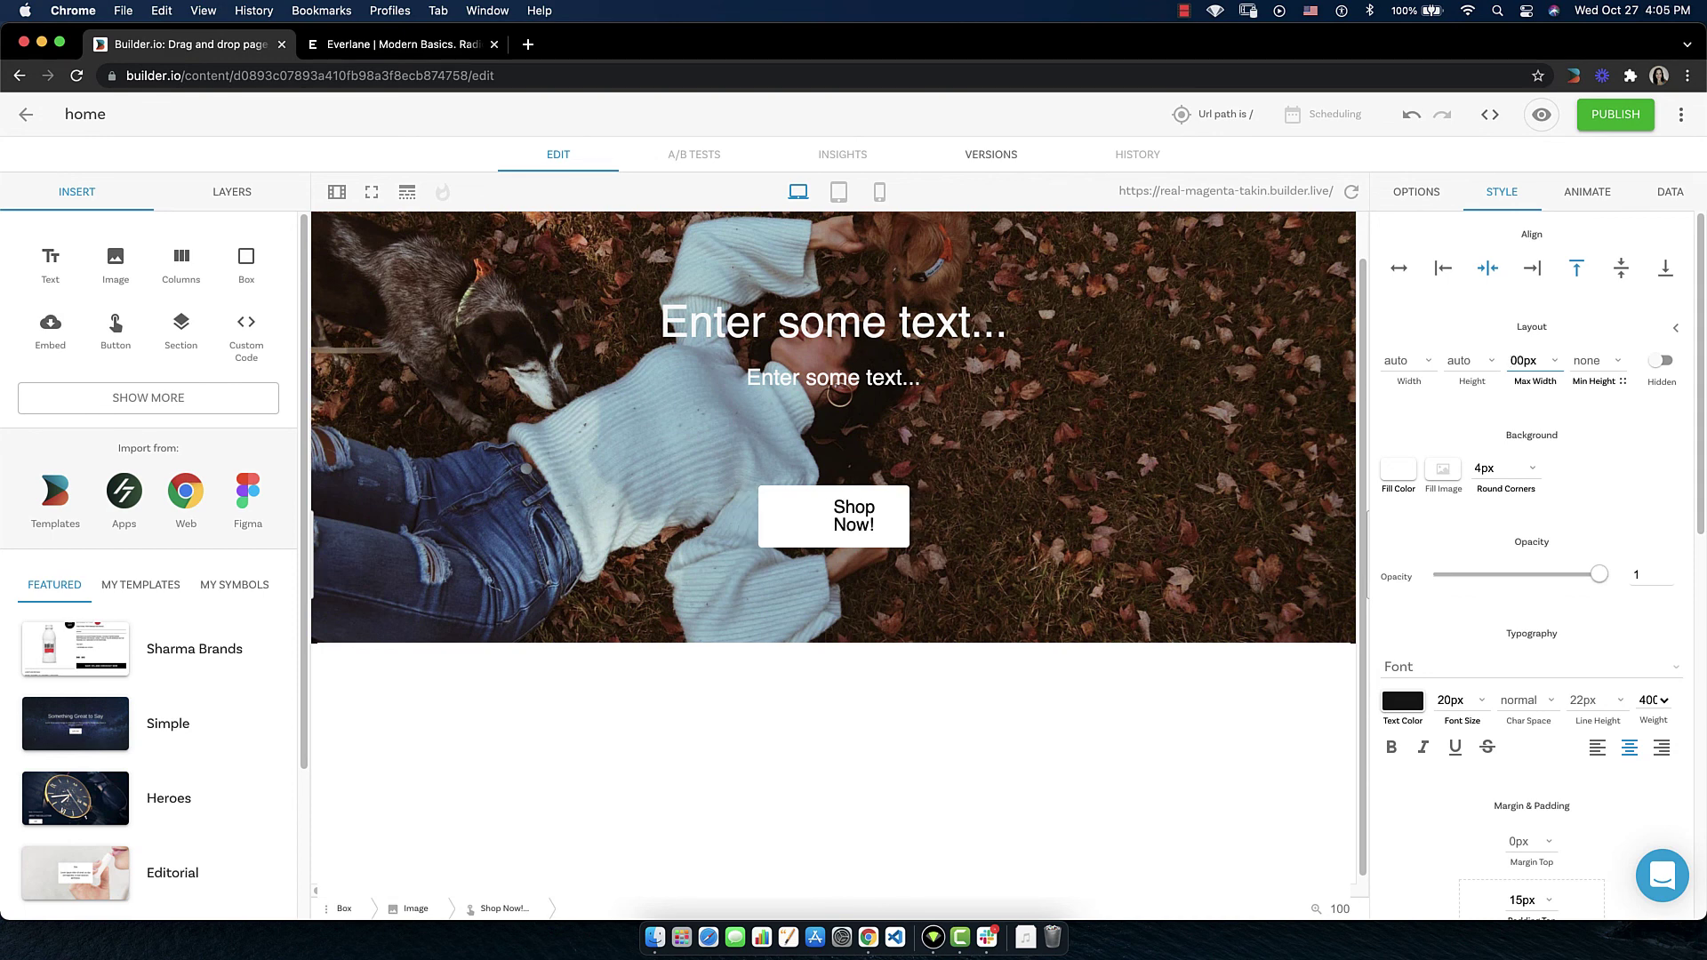
text(3)
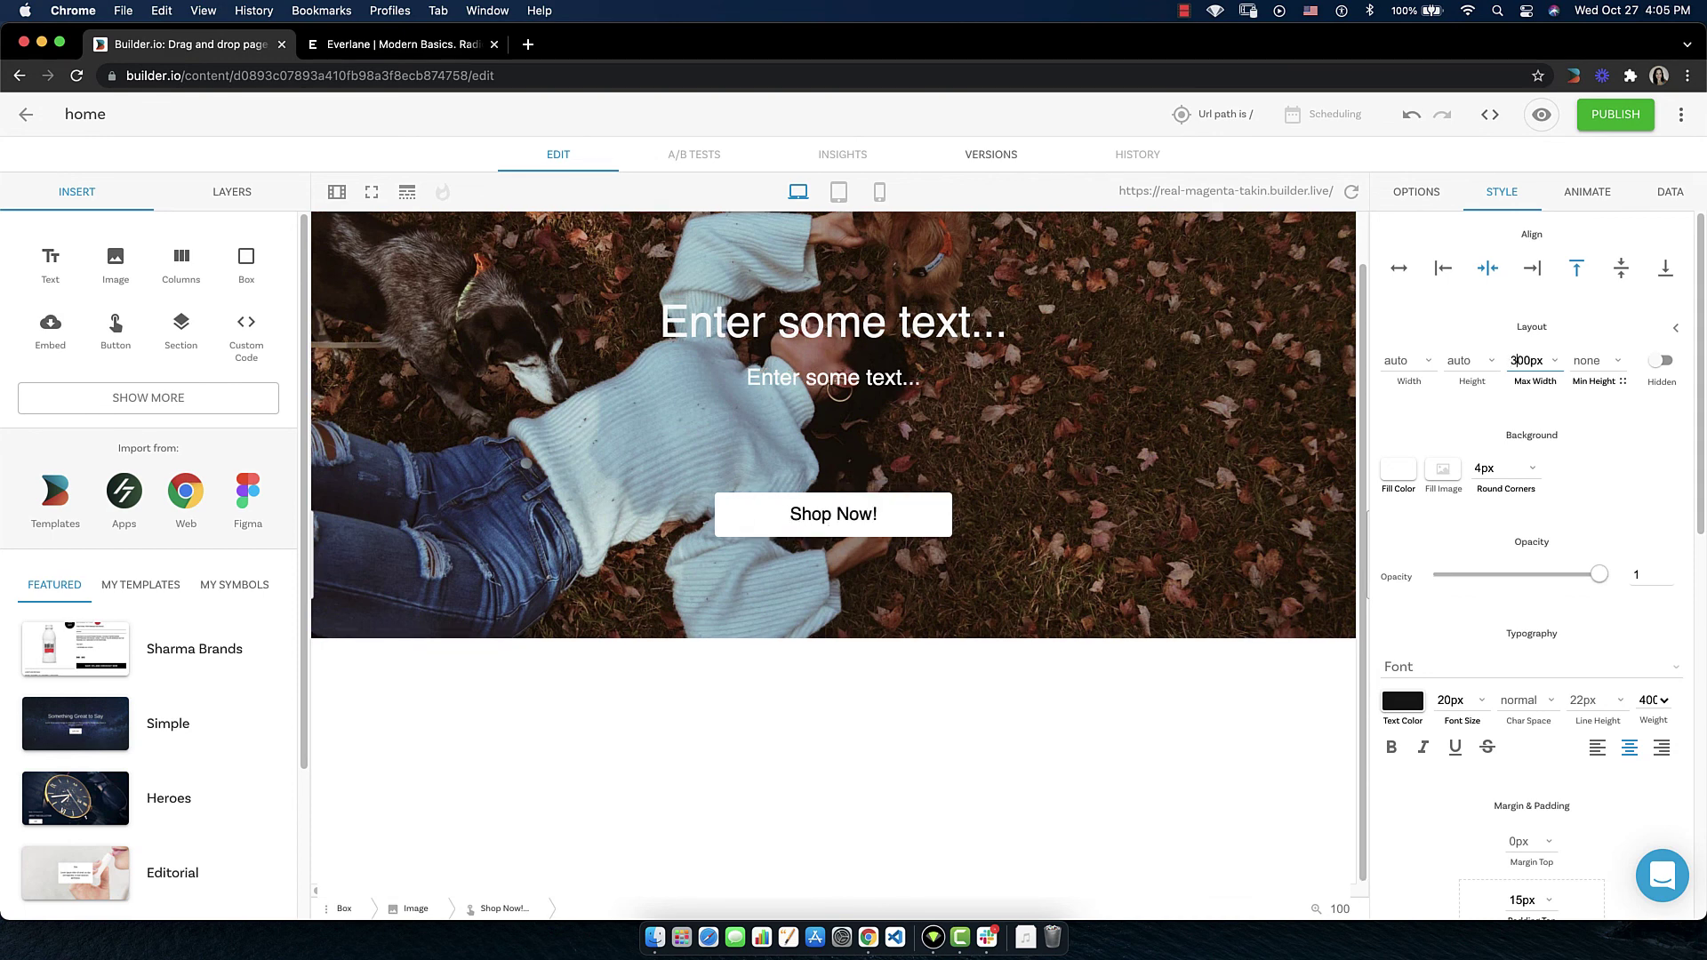